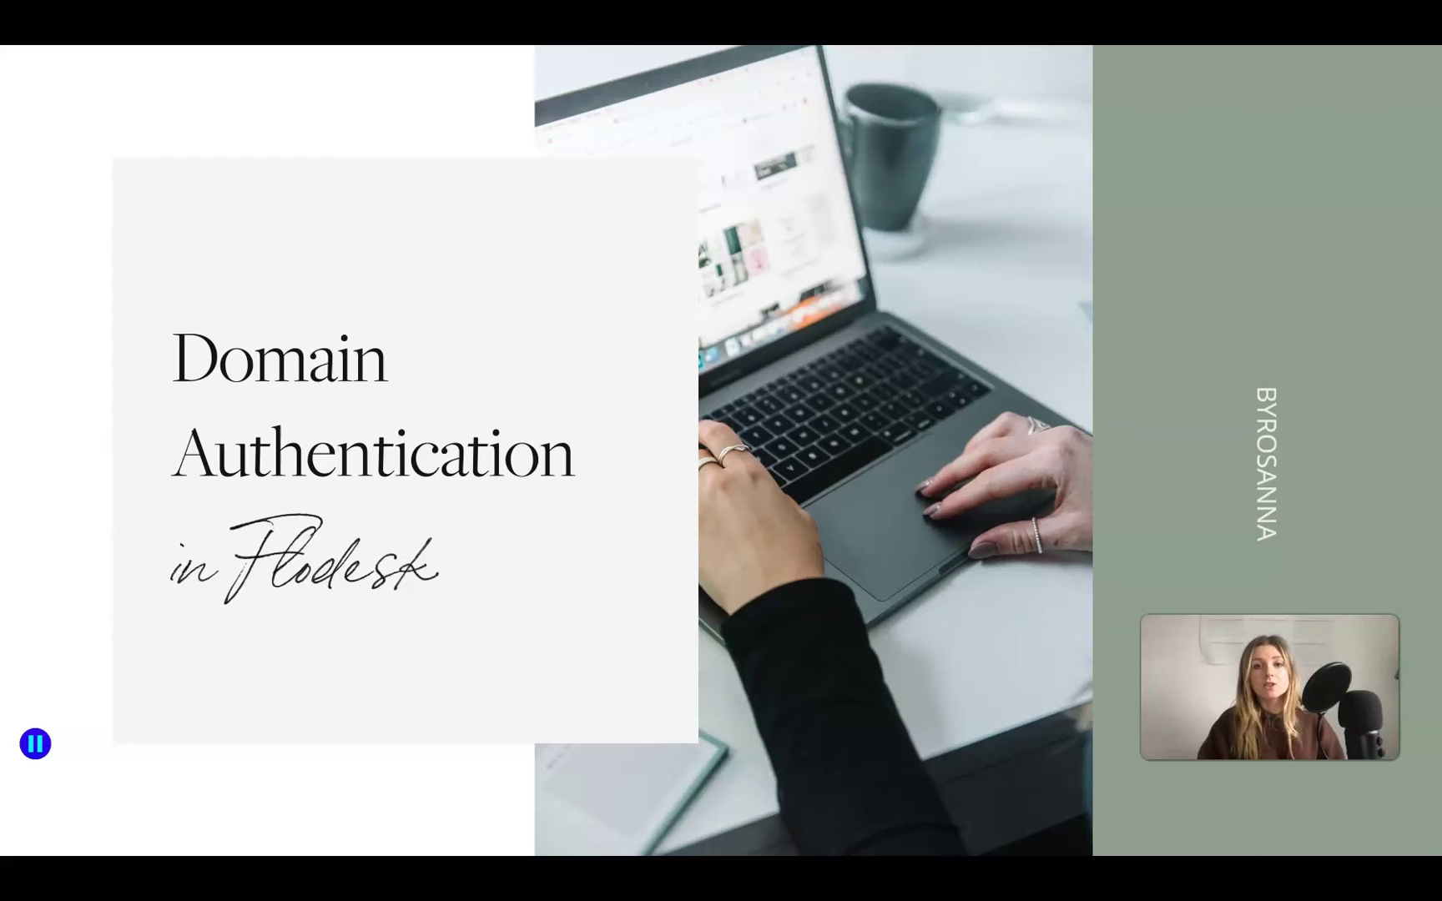
Advance the Keynote slideshow from the Domain Authentication title slide to the Before you start slide.
key("Right")
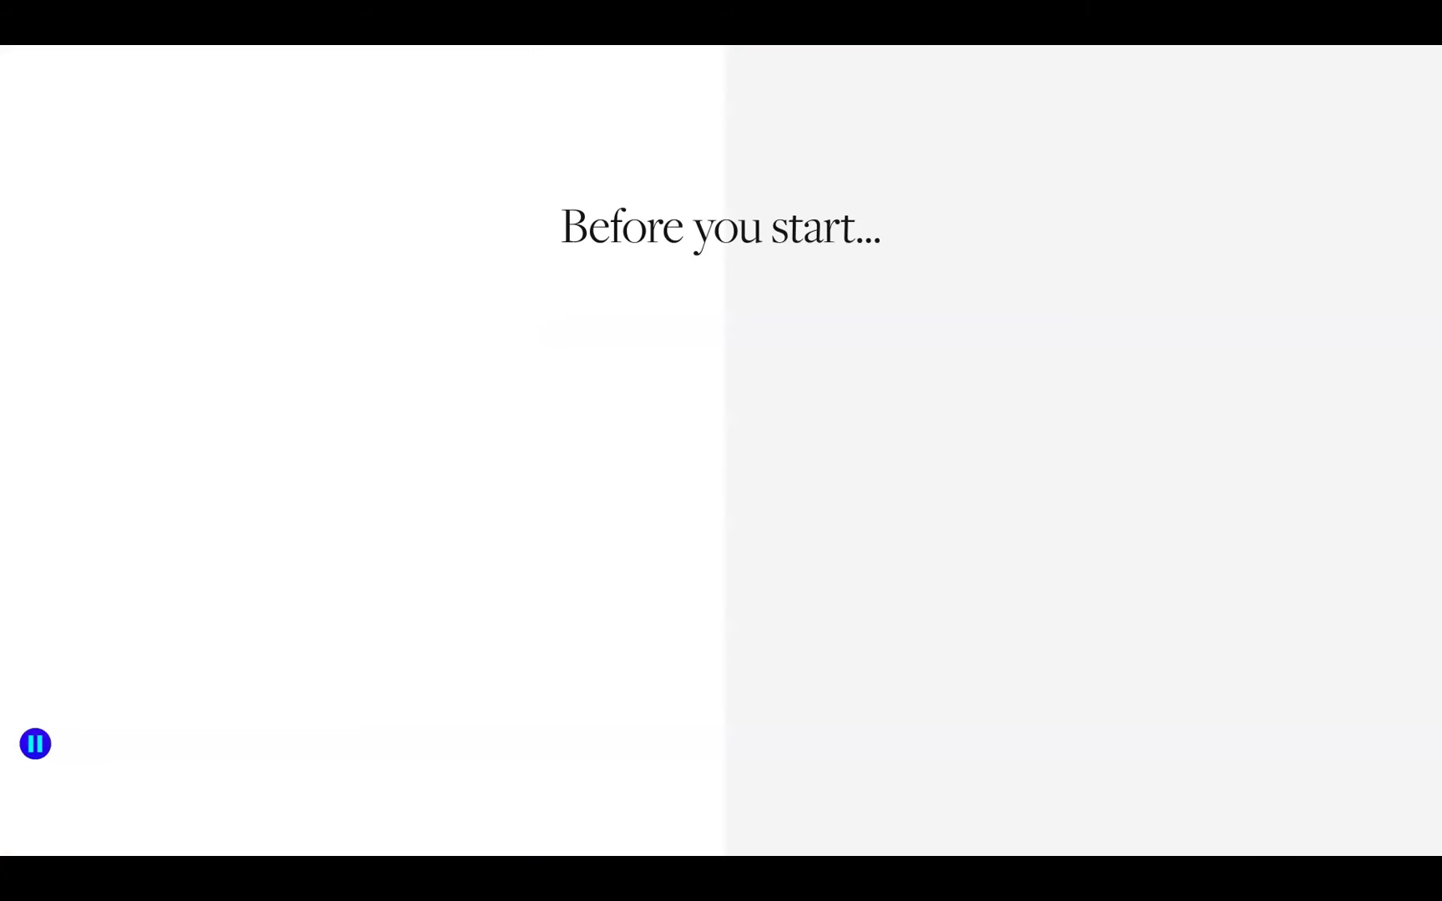
Reveal the custom domain prerequisite bullet on the Before you start slide.
key("Right")
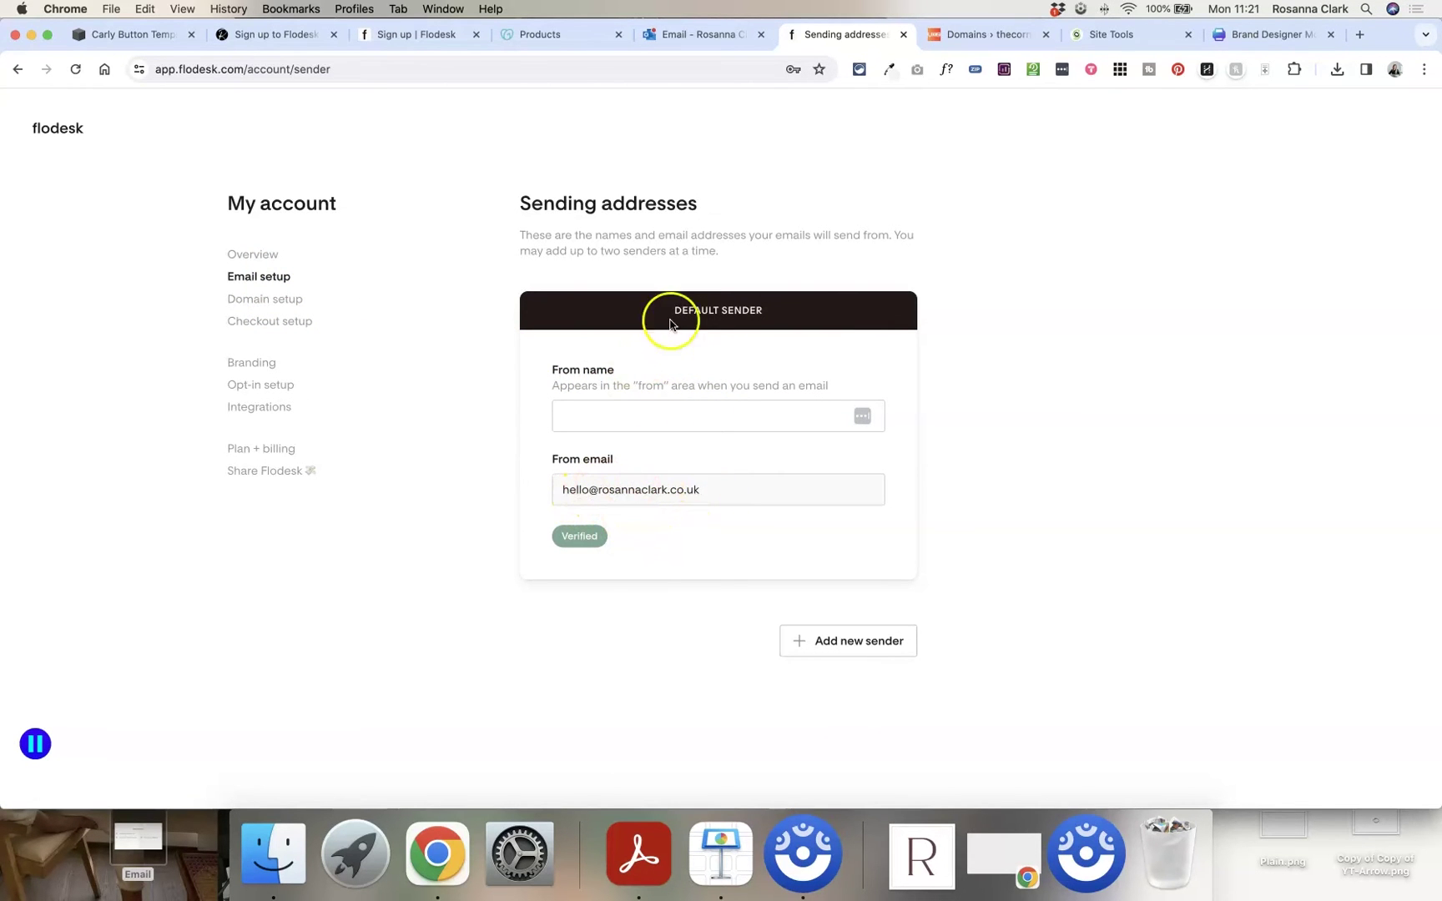
left_click(700, 32)
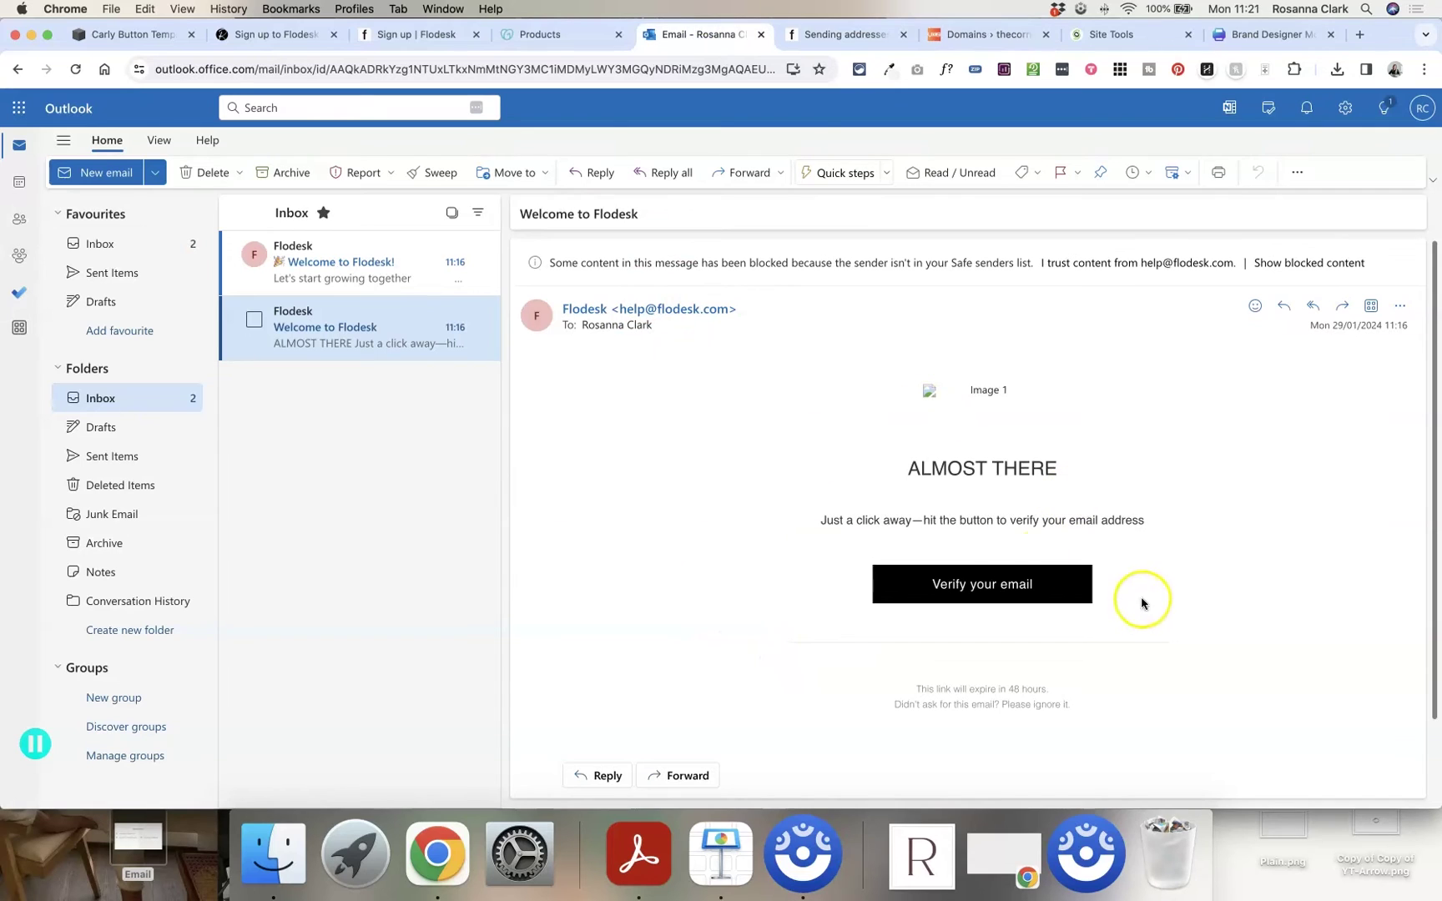
left_click(831, 35)
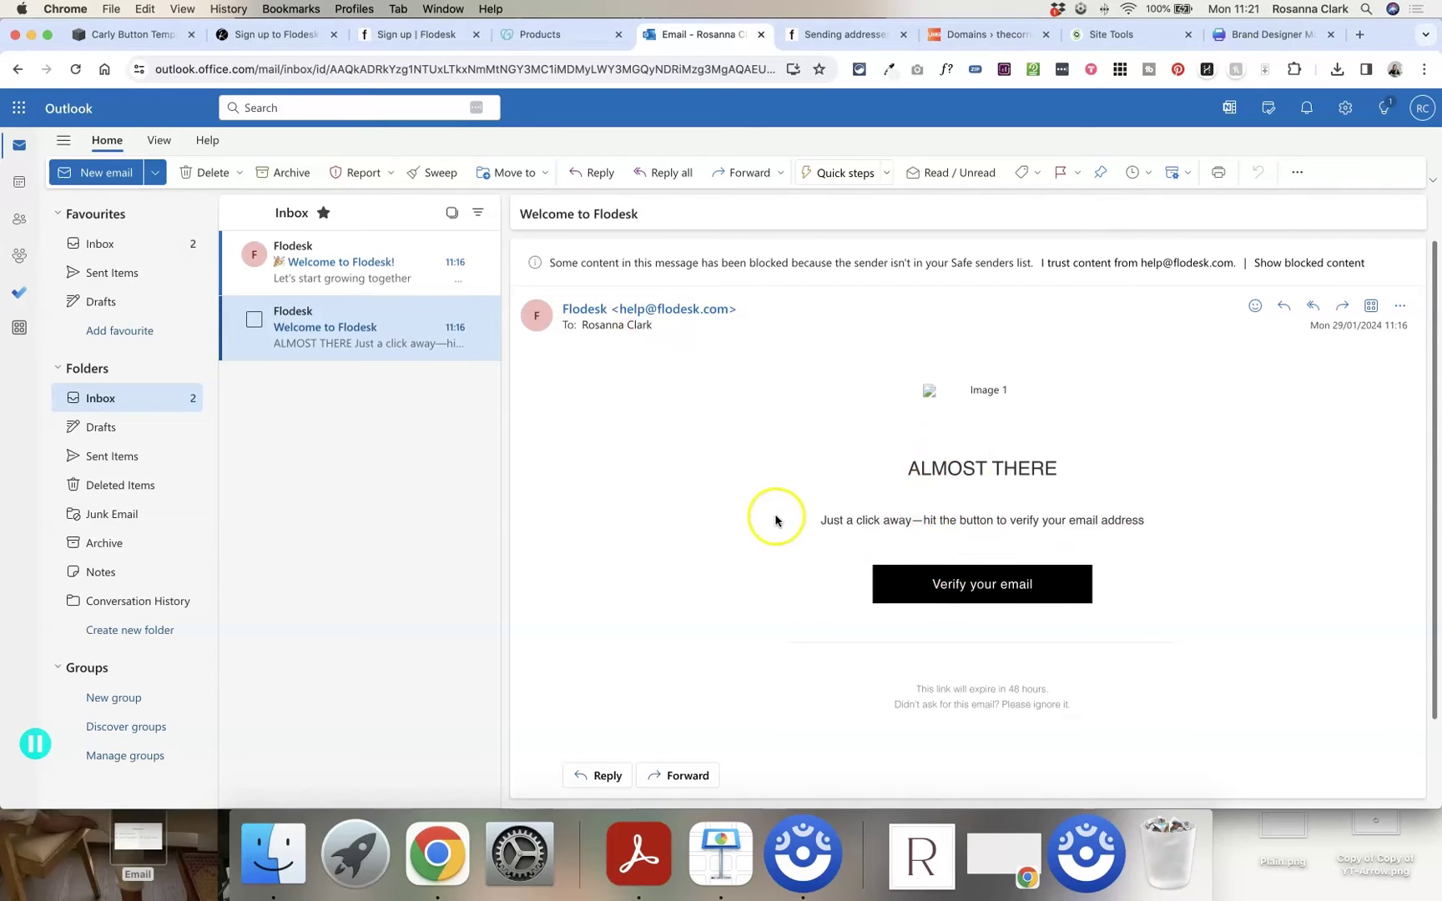
left_click(823, 37)
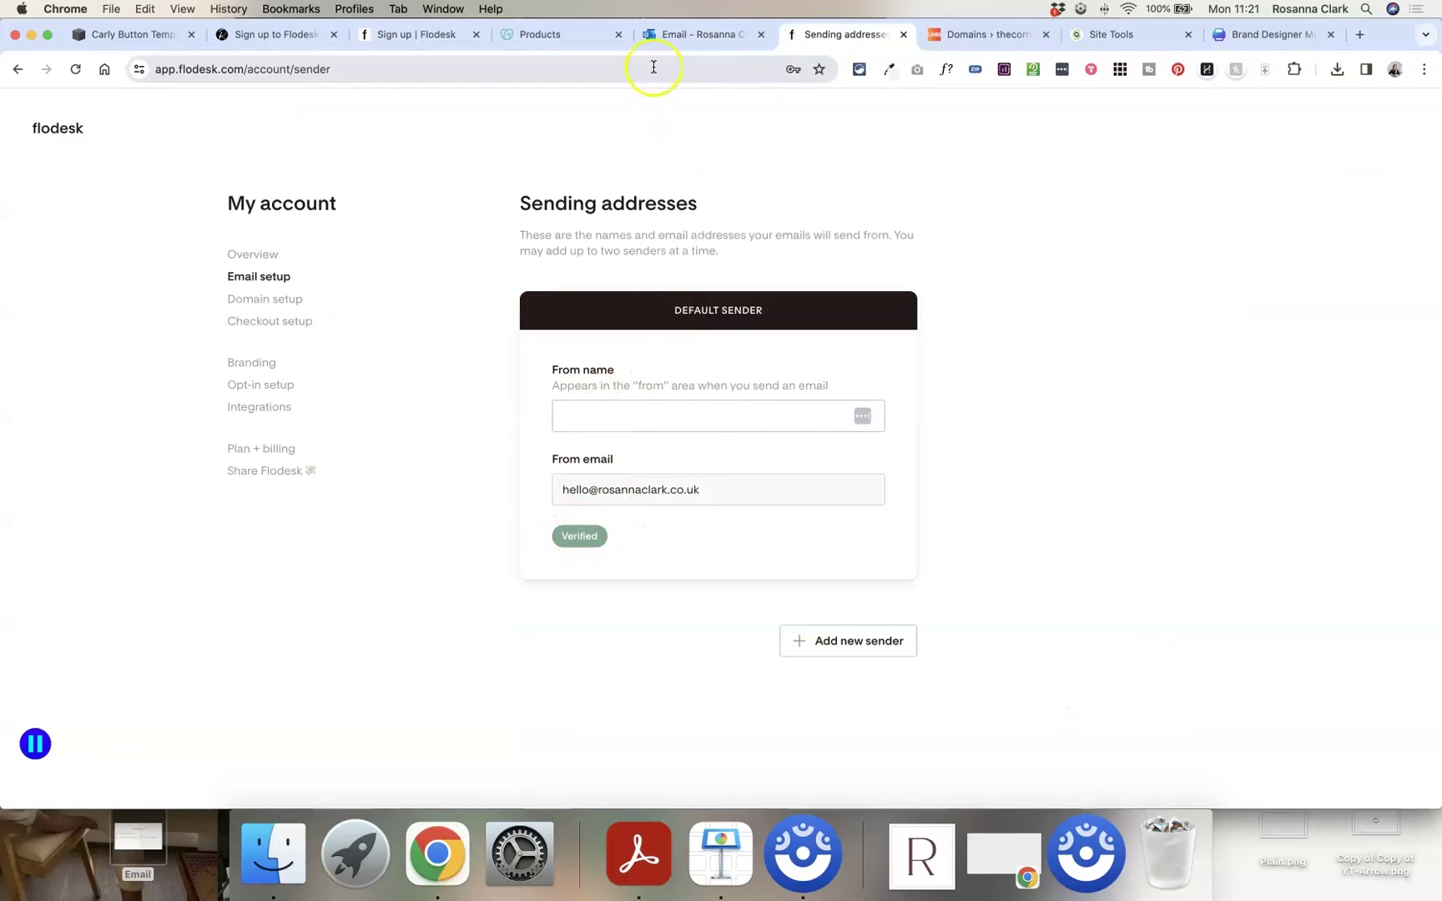
left_click(675, 36)
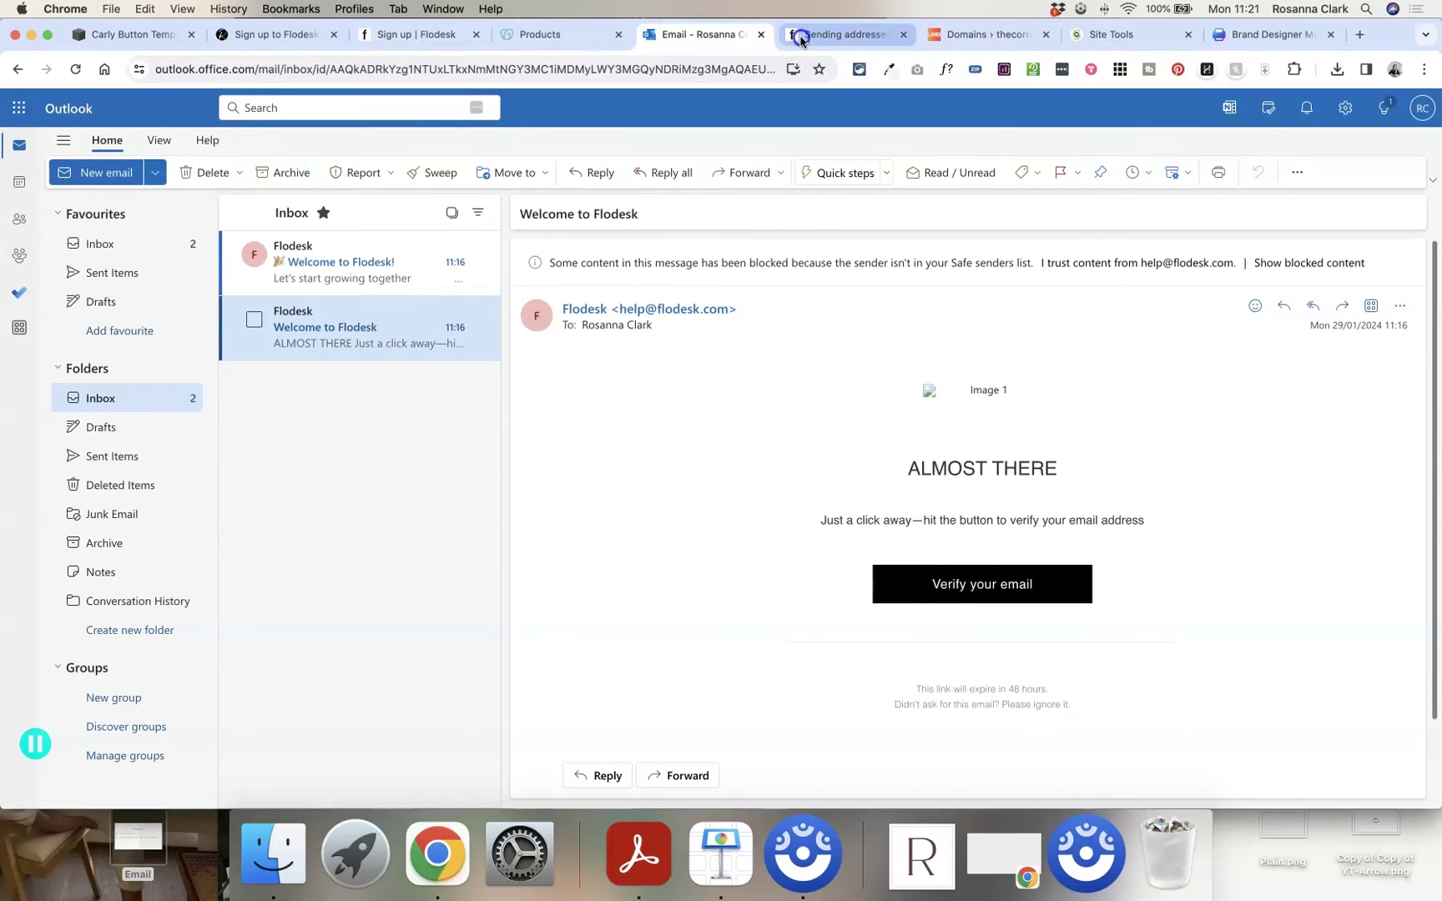
left_click(813, 34)
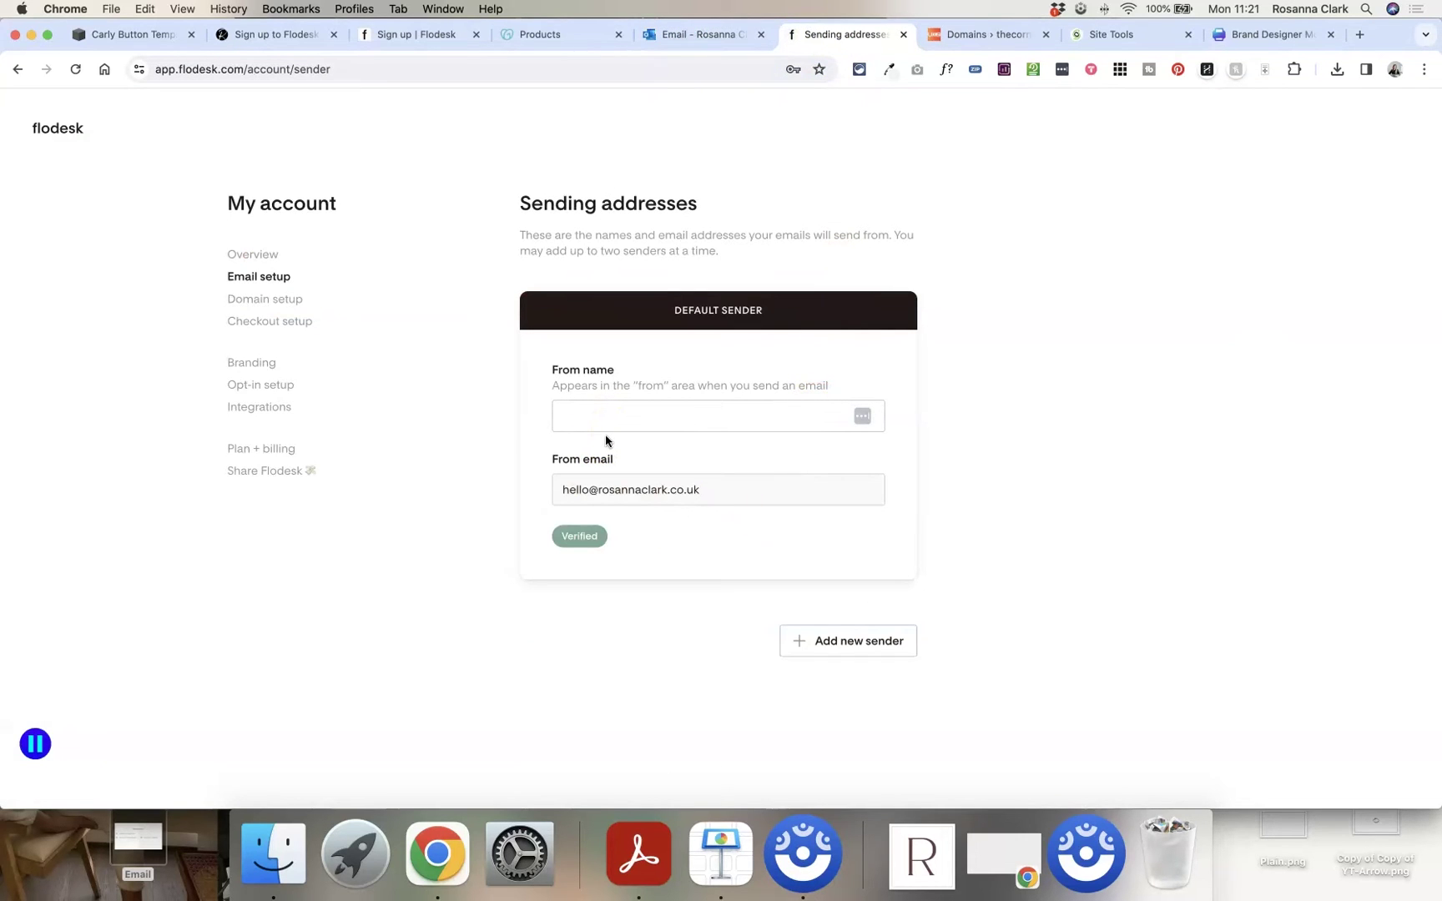
left_click(760, 334)
key("ctrl+shift+Tab")
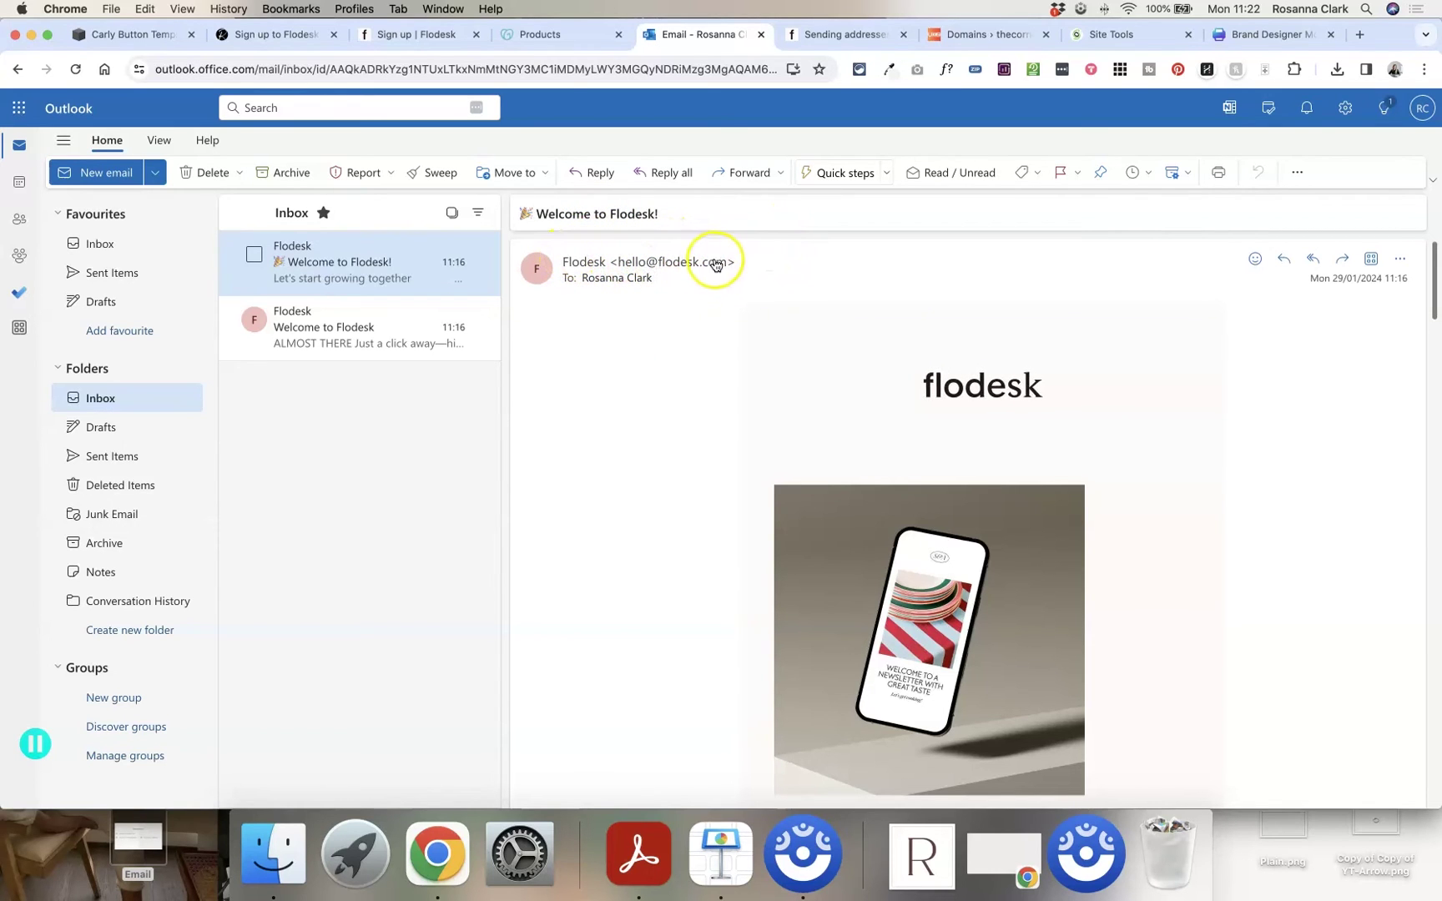
left_click(842, 34)
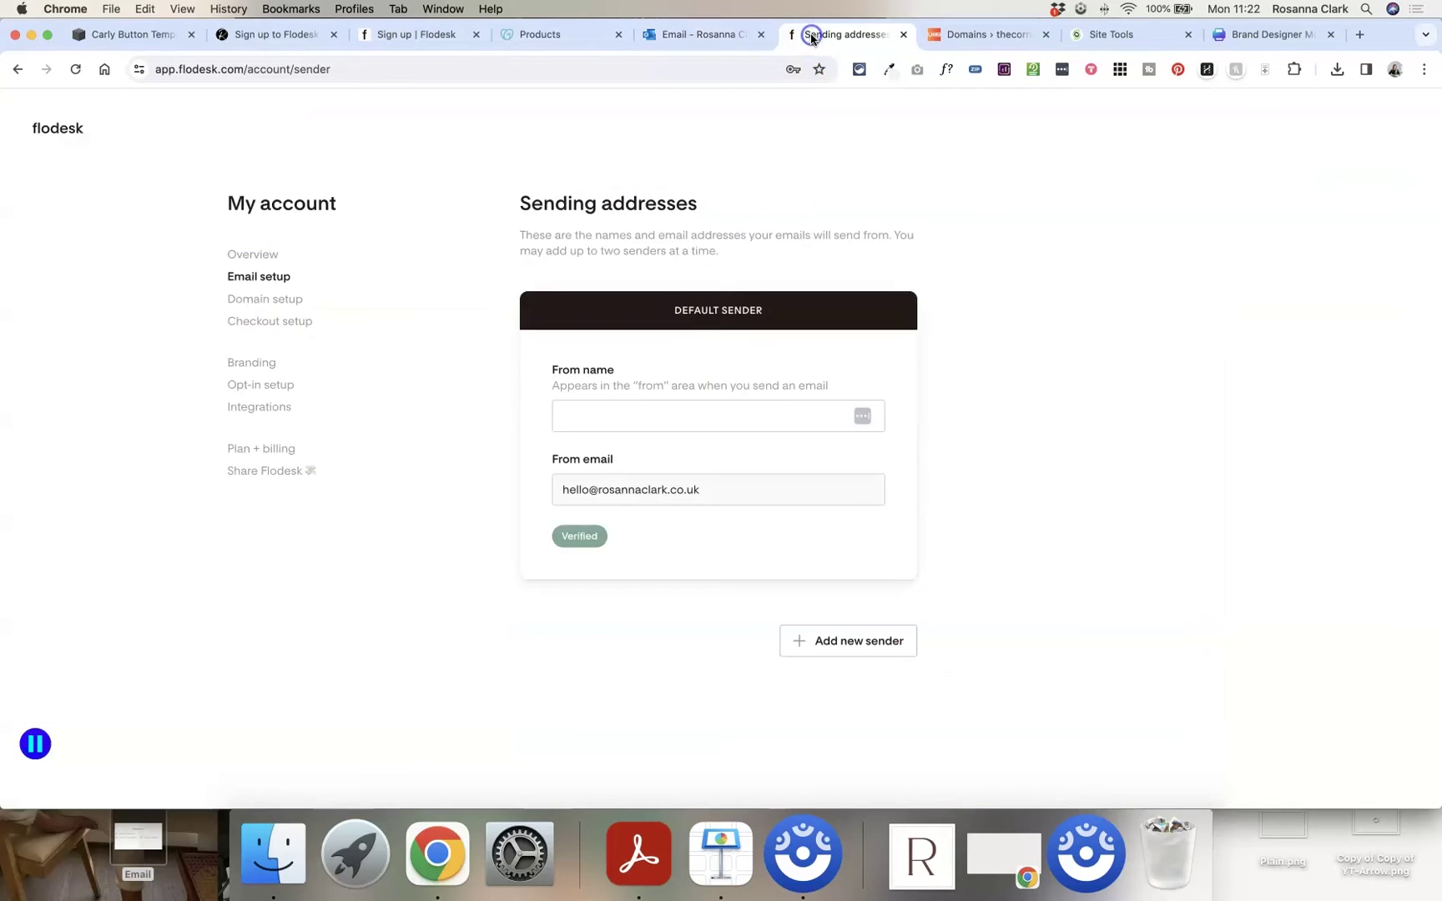
Enter the sender's full name as the default sender's From name and save it.
left_click(641, 418)
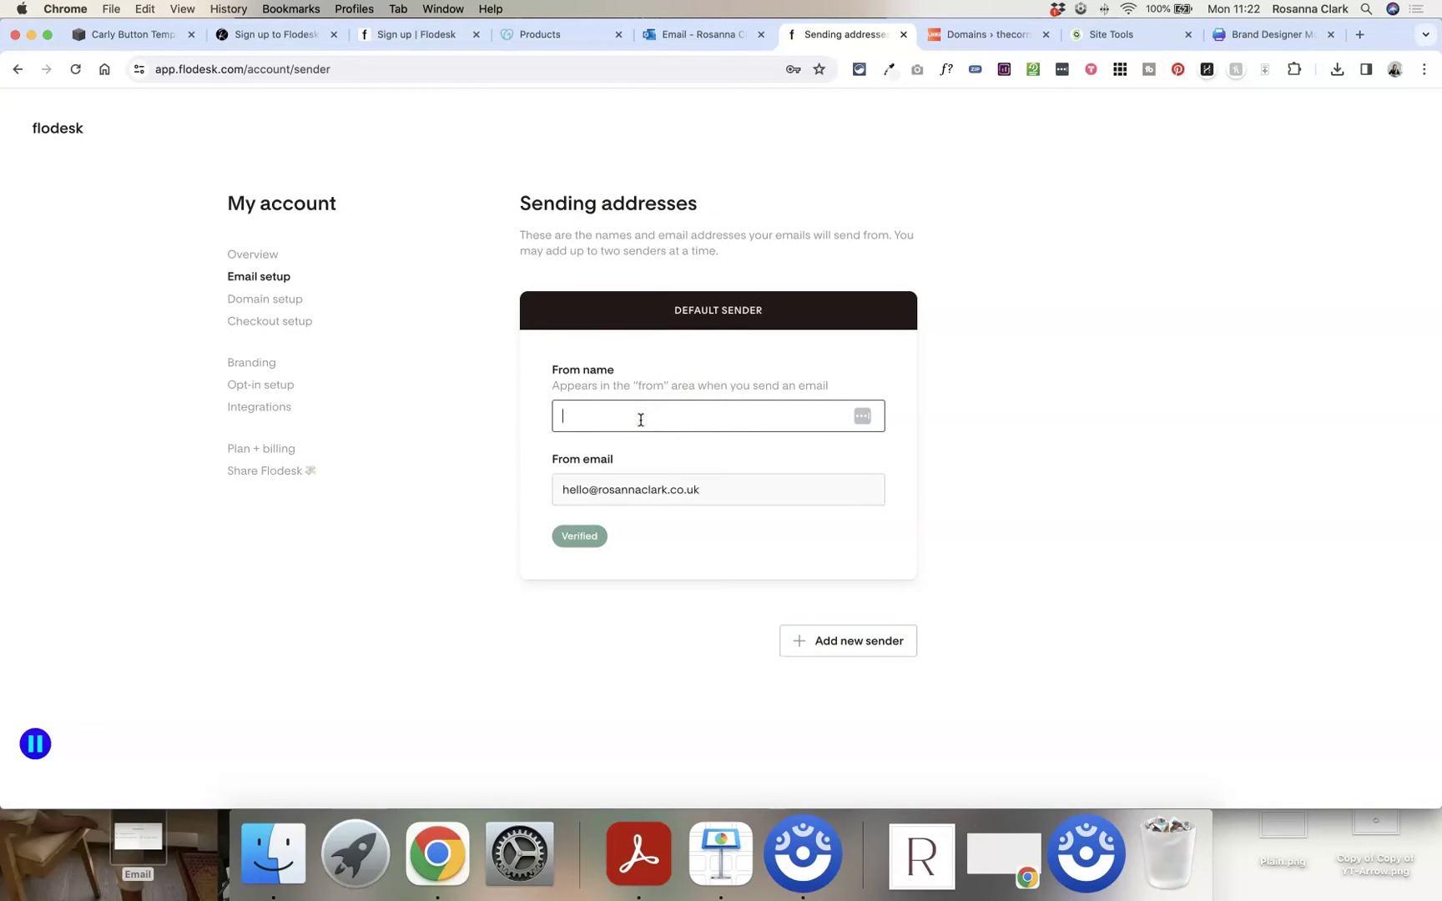
type("Rosanna Clark")
left_click(1035, 292)
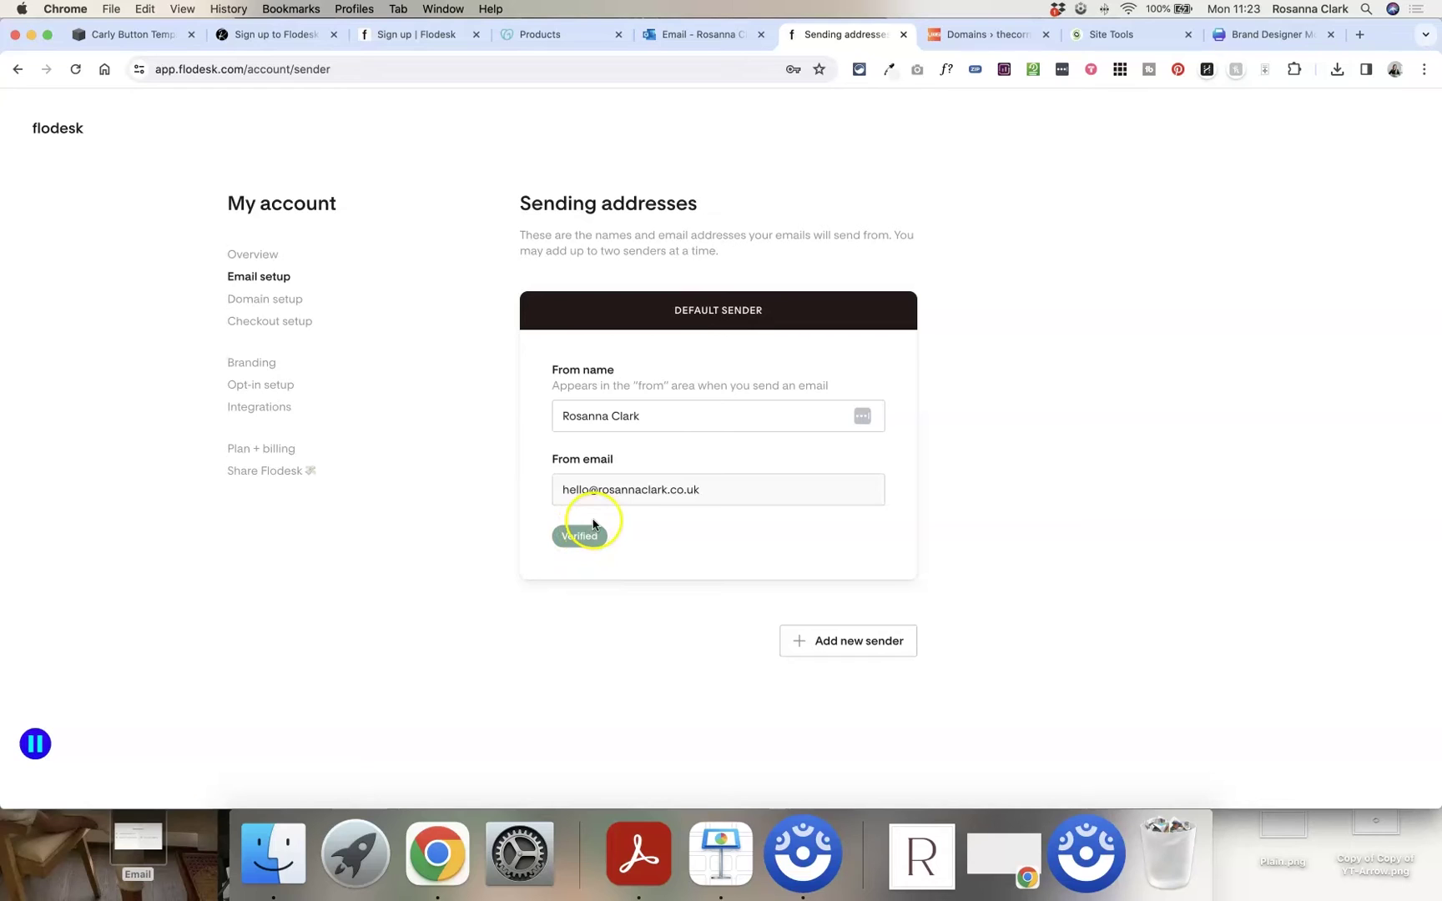
left_click(757, 311)
left_click(851, 643)
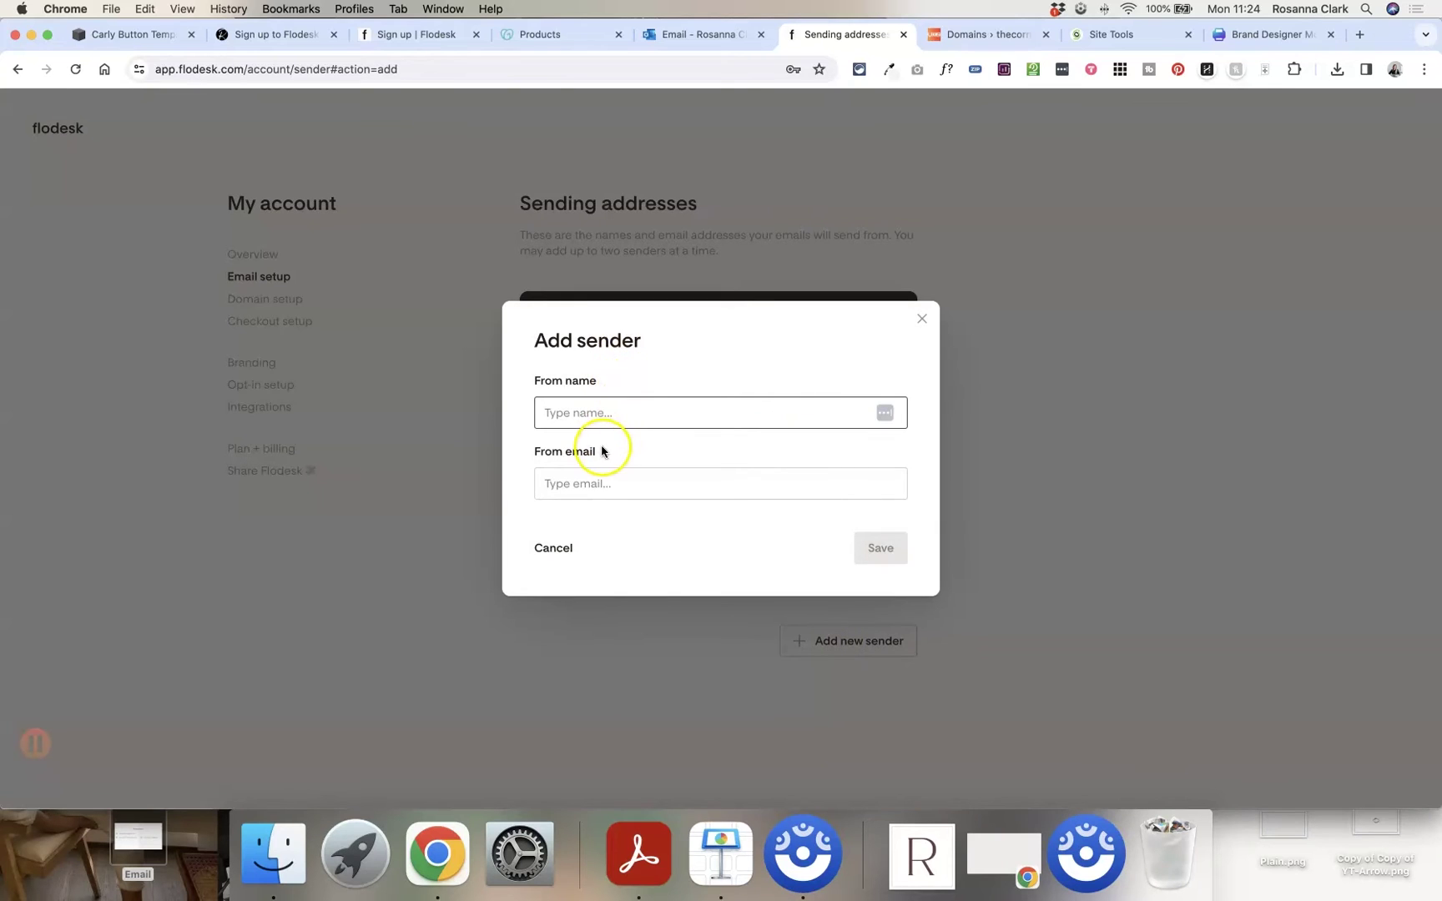
left_click(921, 319)
left_click(701, 36)
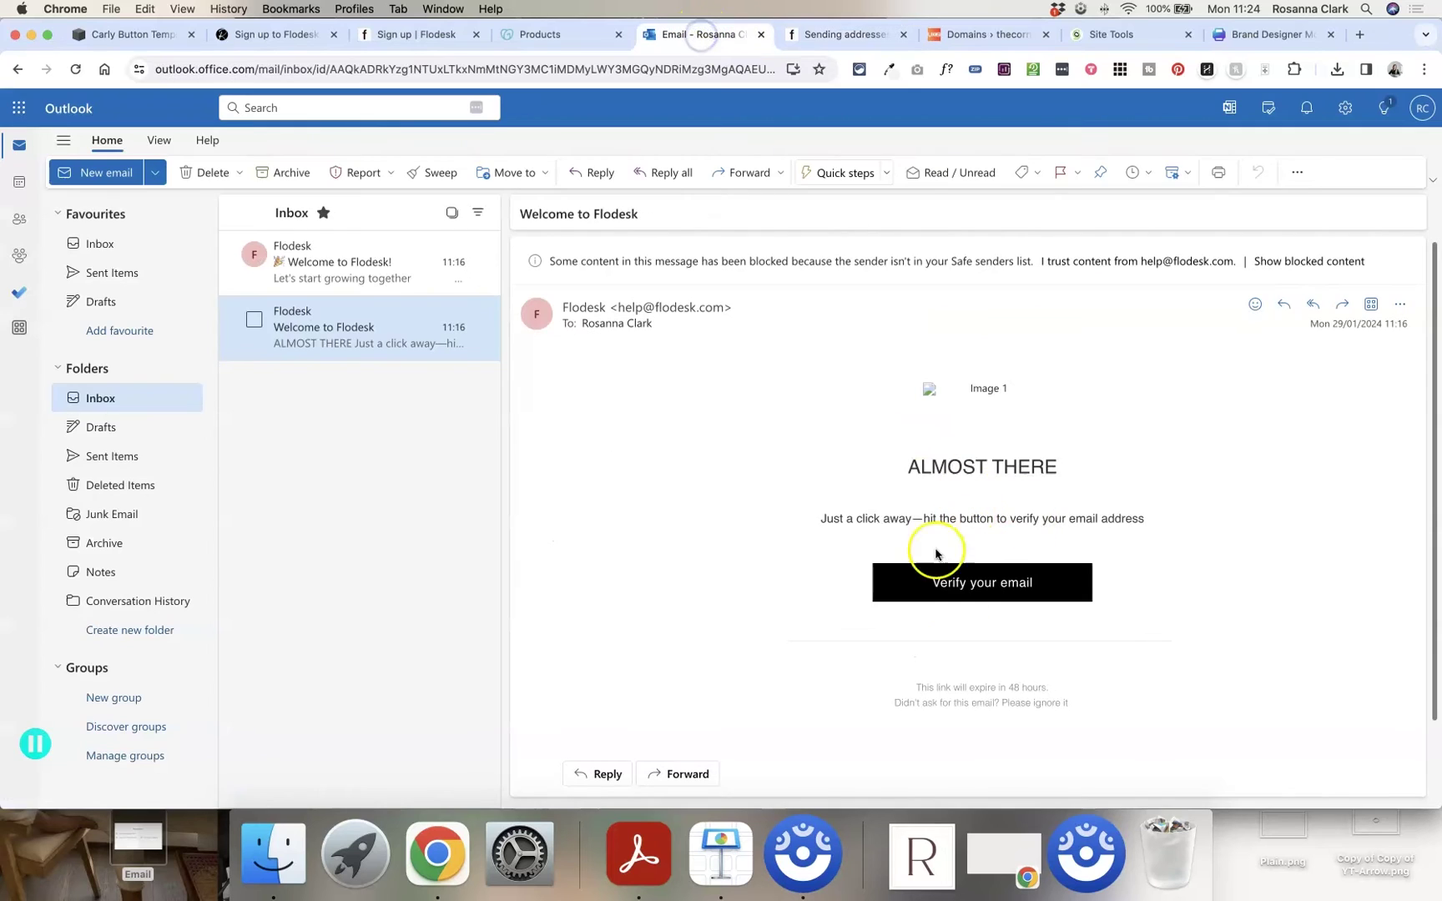
left_click(845, 35)
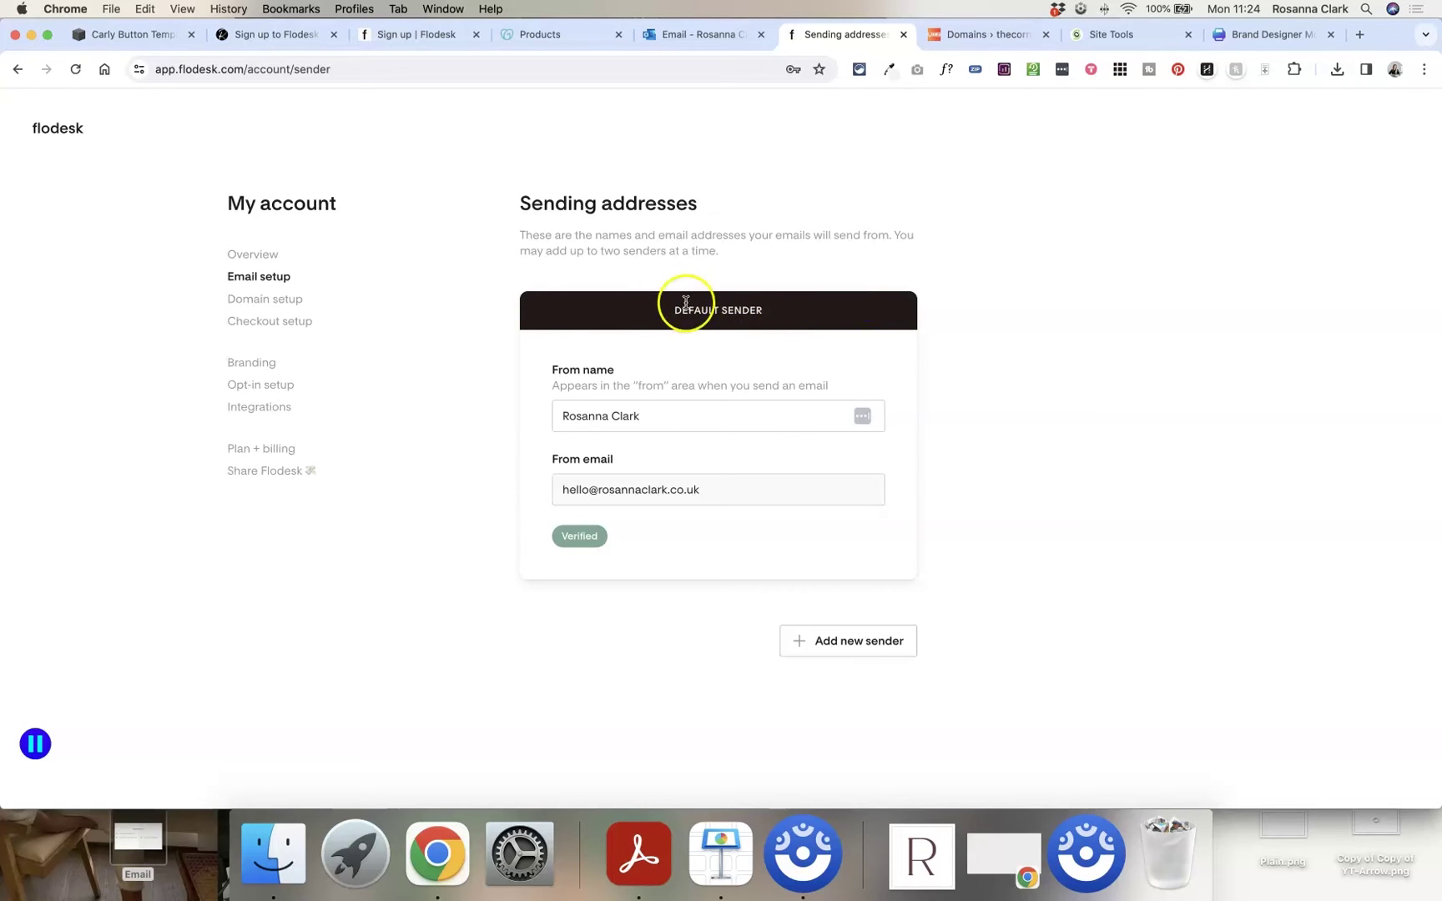
left_click_drag(669, 312, 769, 315)
left_click(1046, 319)
left_click(1036, 412)
left_click(648, 302)
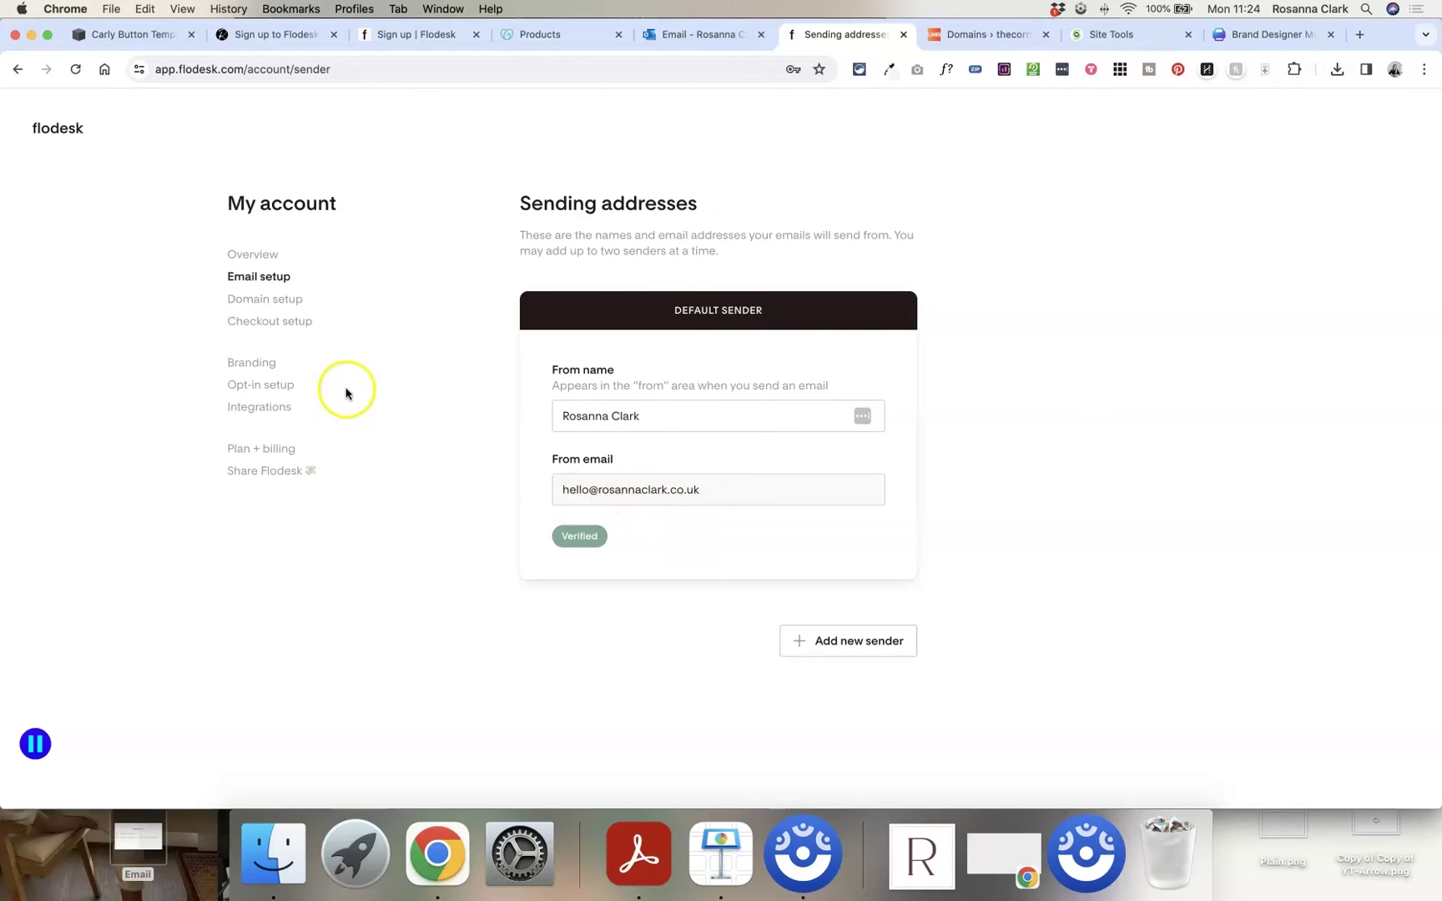
Open Domain setup to review the unverified custom domain and its DKIM, SPF and DMARC records.
left_click(288, 303)
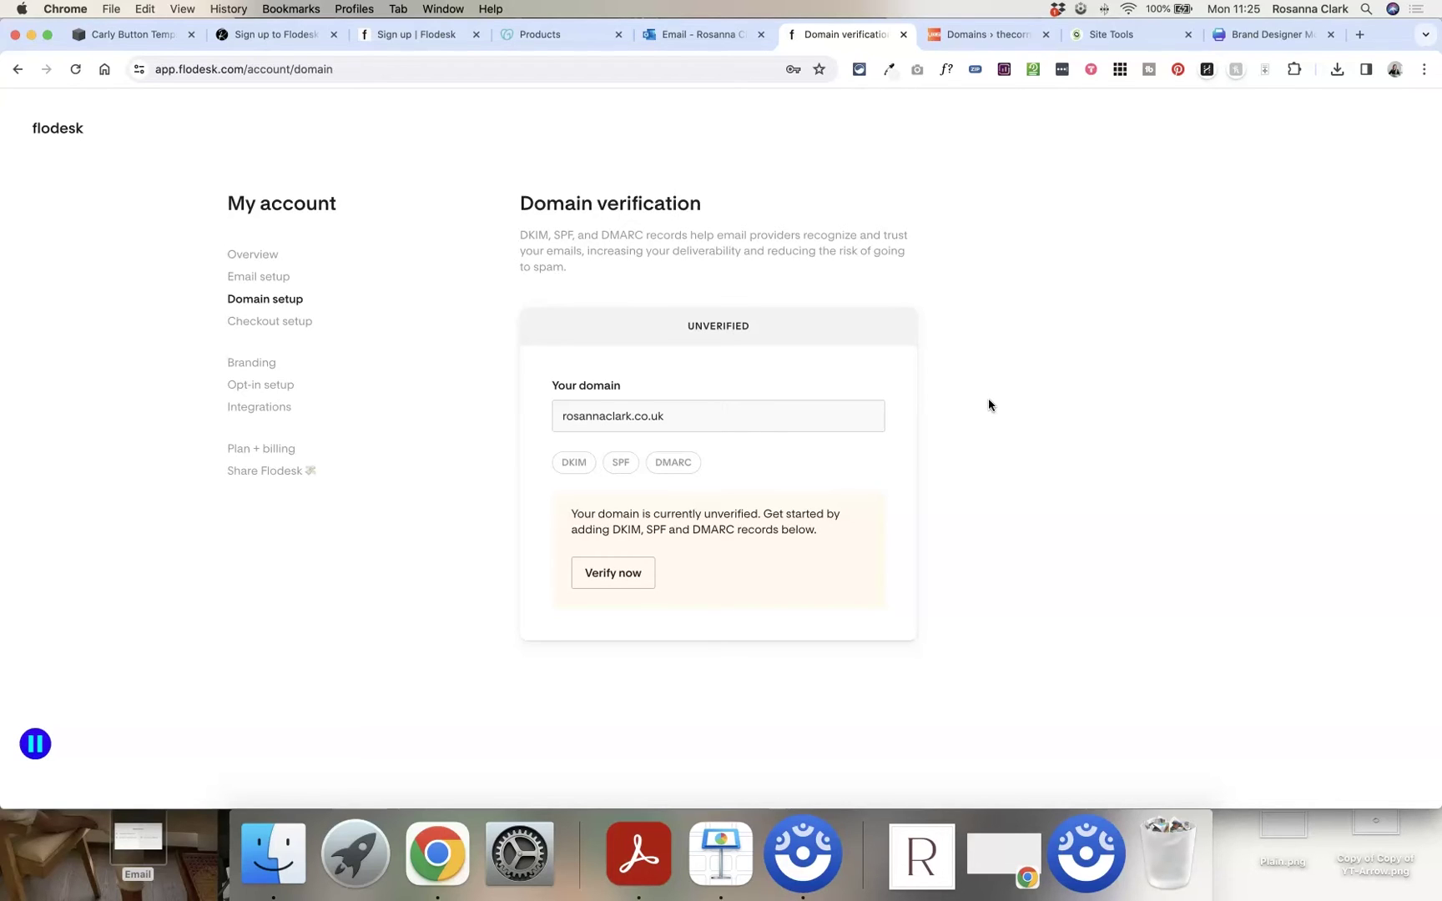
left_click(889, 423)
left_click(770, 305)
left_click_drag(558, 466, 725, 465)
left_click(589, 473)
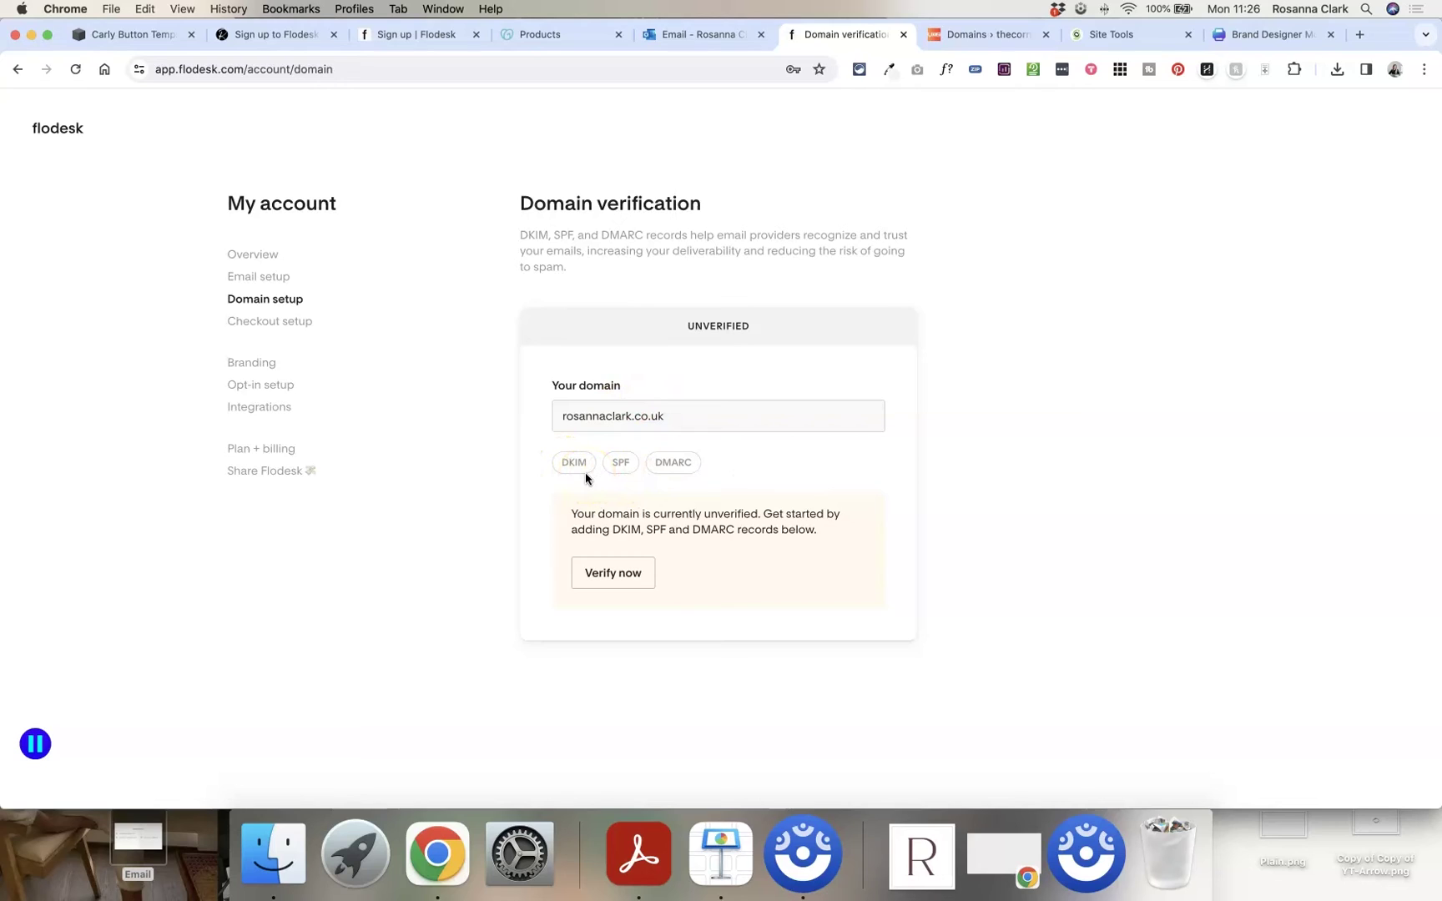
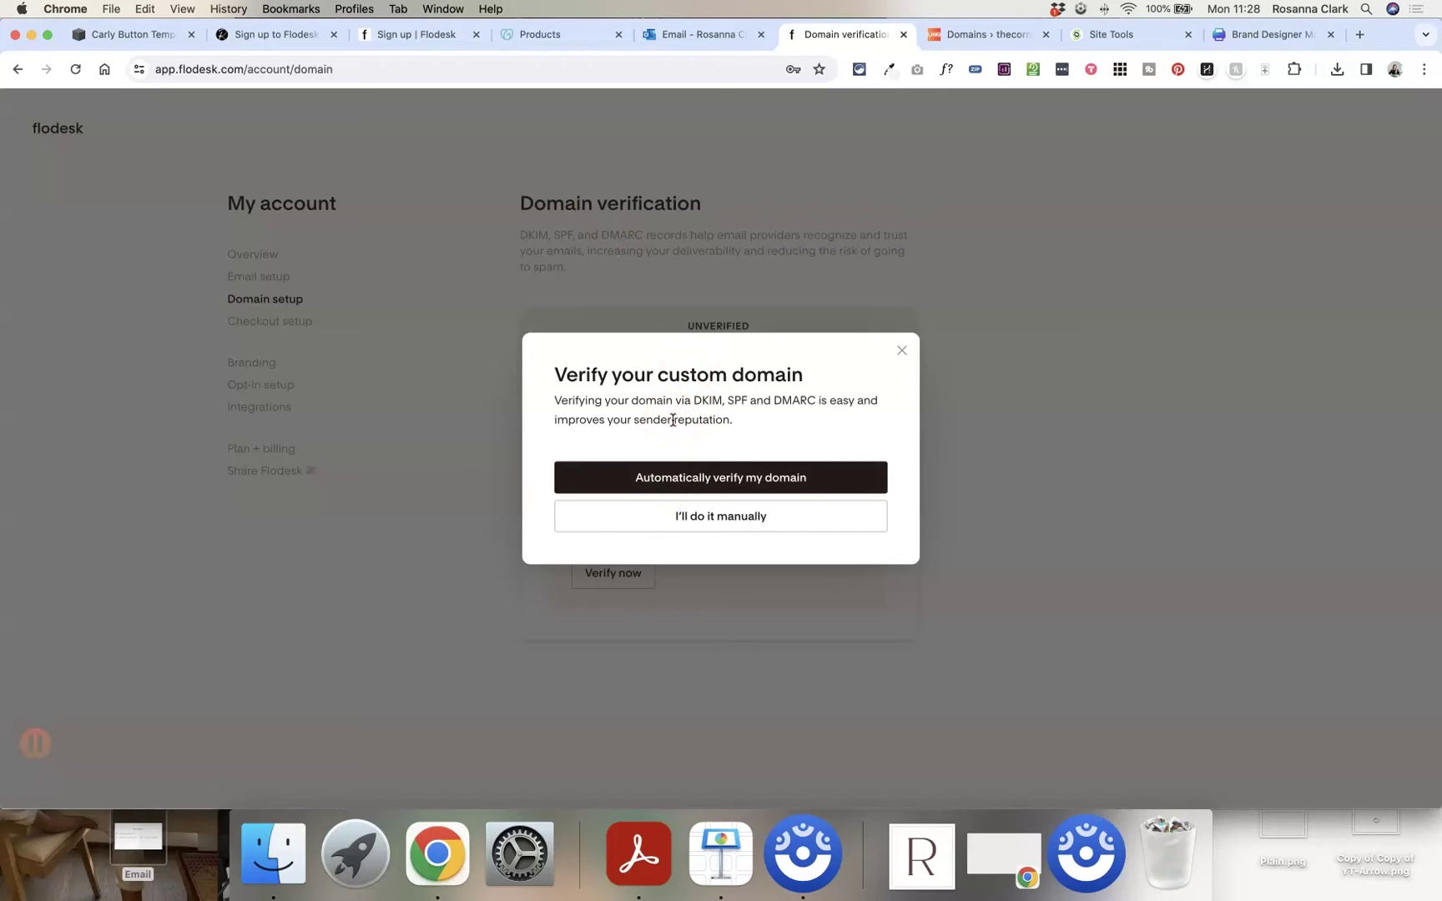
Dismiss the domain verification prompt and point out the UNVERIFIED status and DKIM, SPF, DMARC labels.
left_click(683, 482)
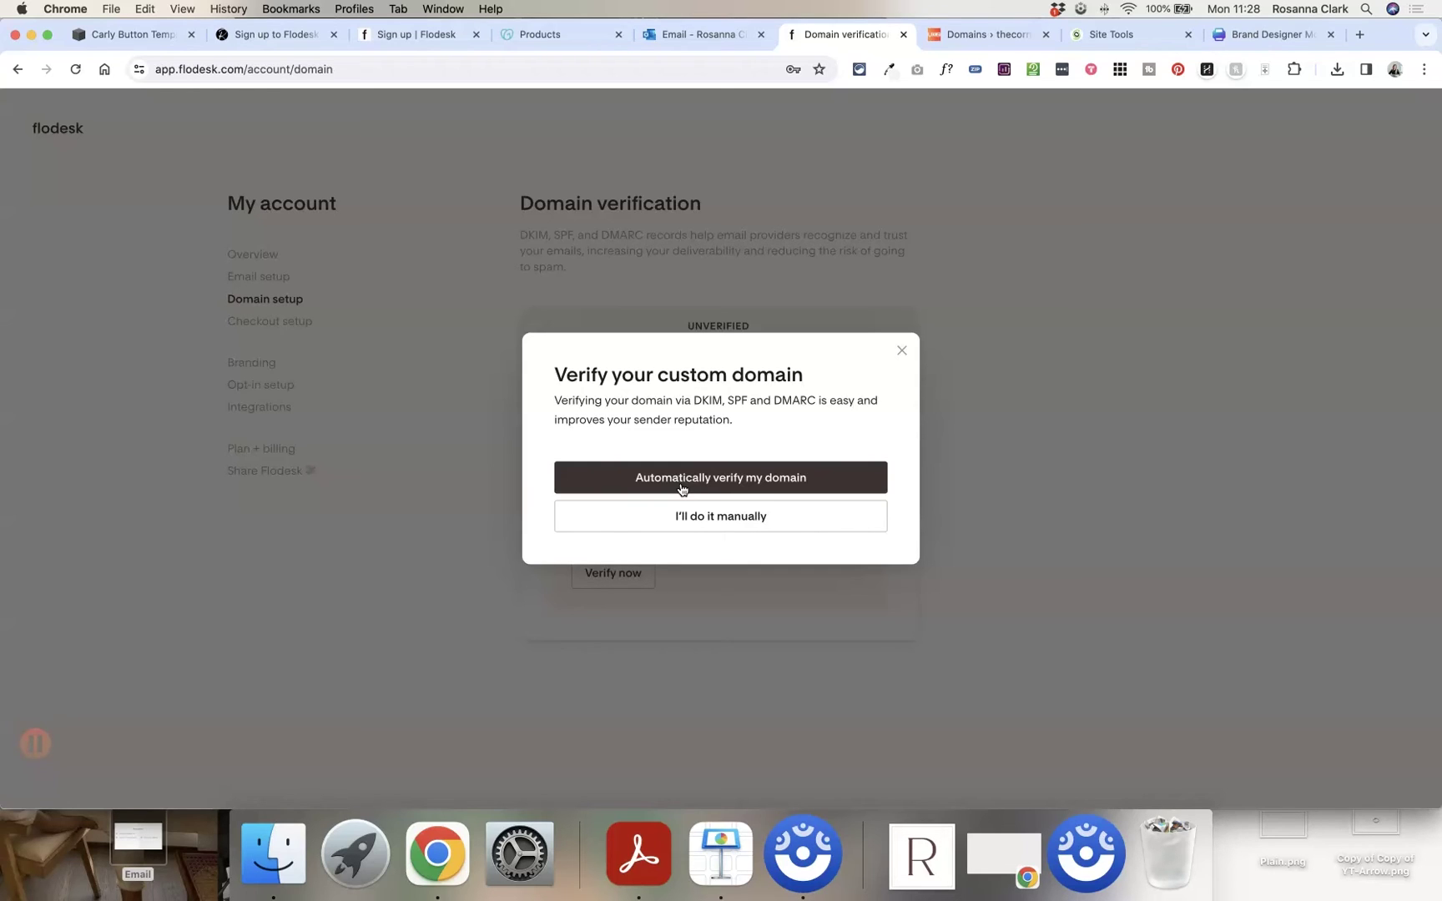
left_click(901, 350)
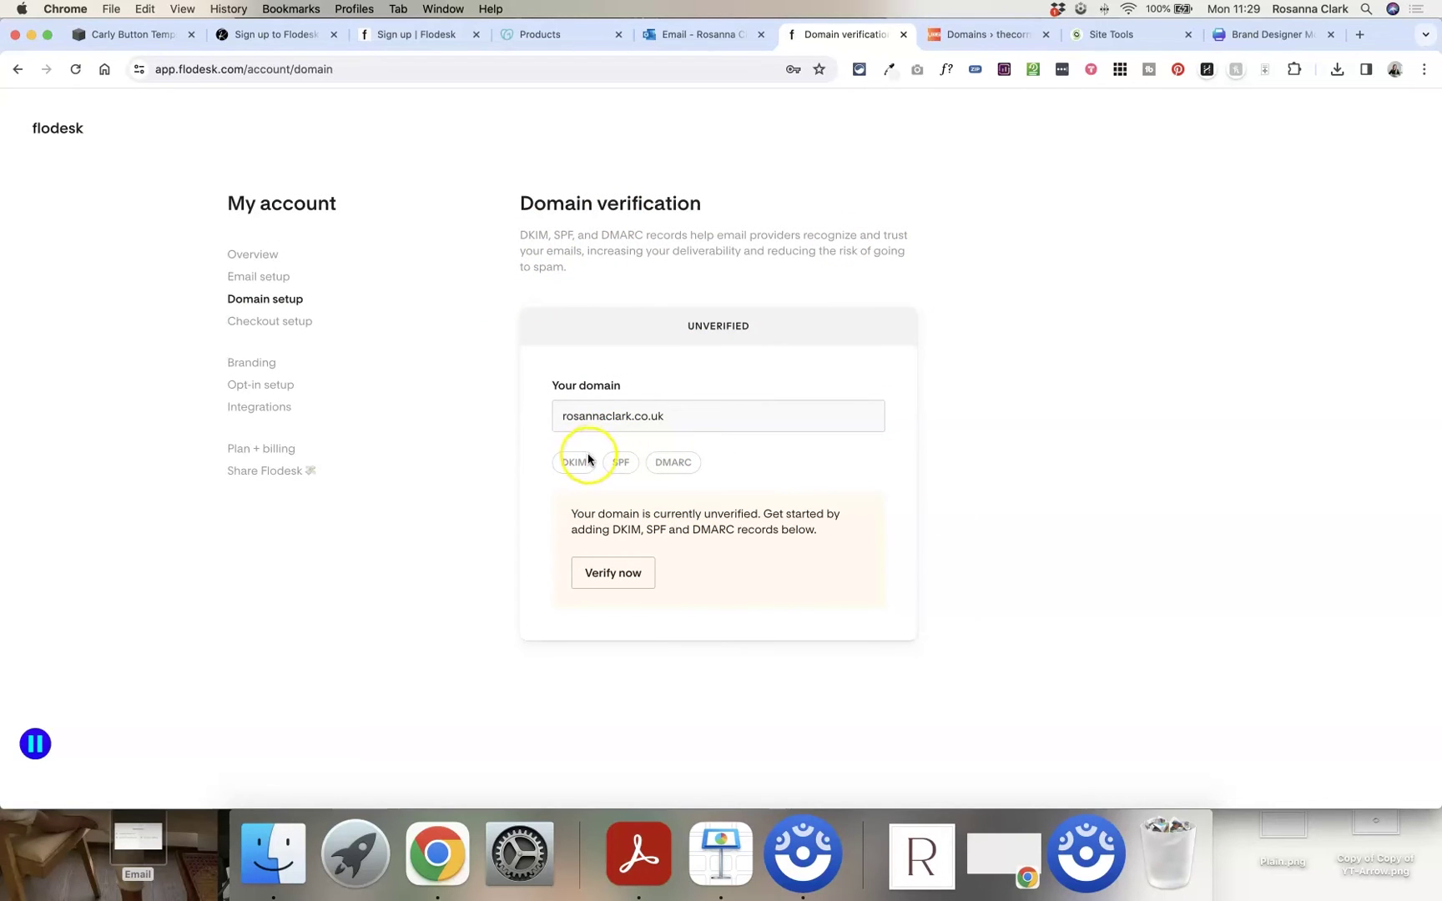
left_click_drag(687, 324, 746, 321)
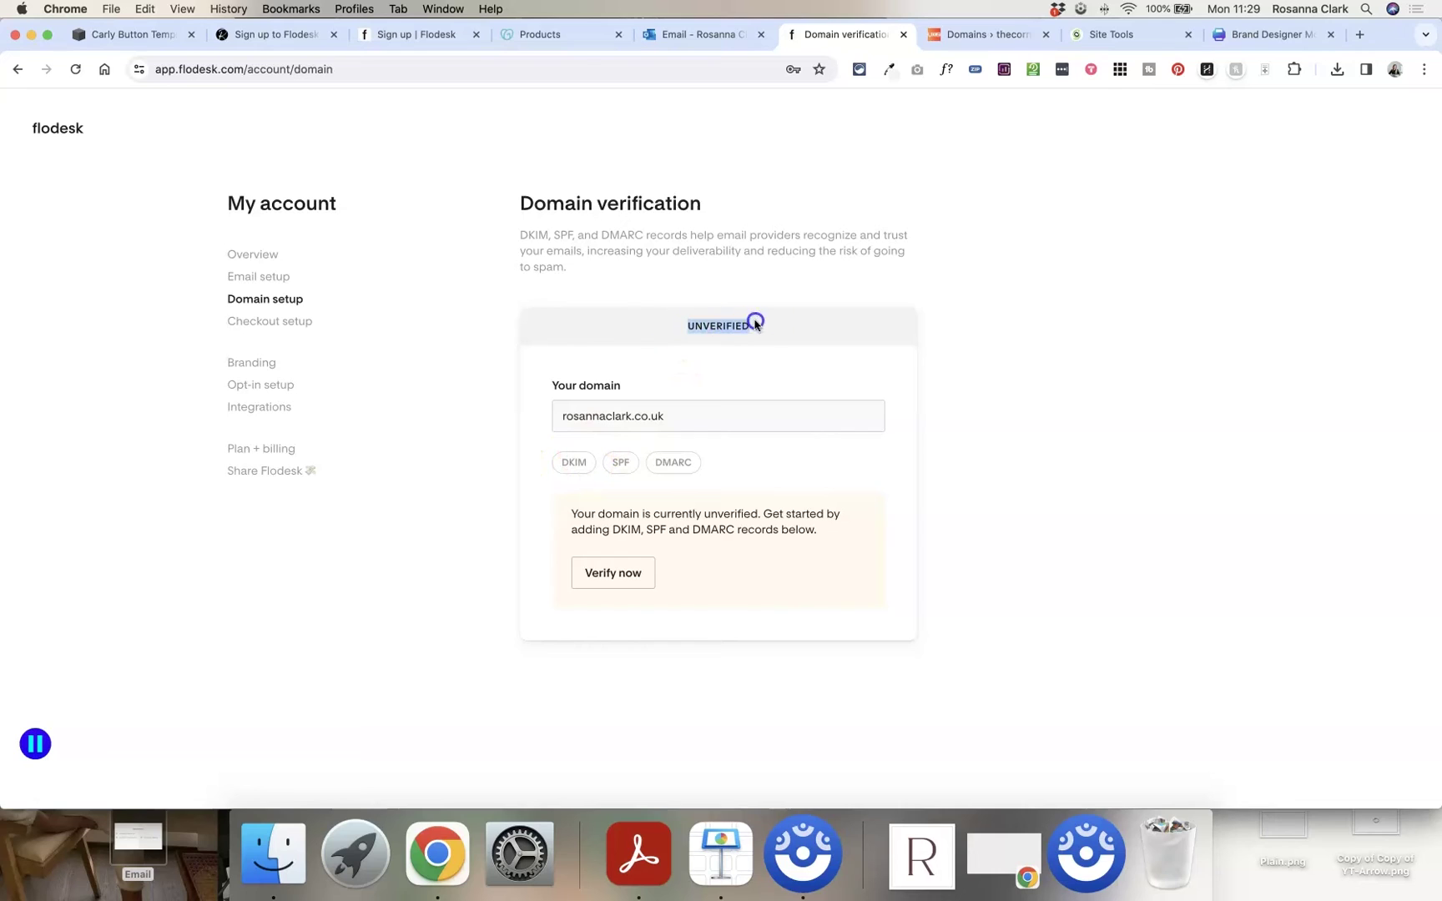
left_click_drag(557, 461, 691, 464)
left_click(616, 507)
left_click(563, 523)
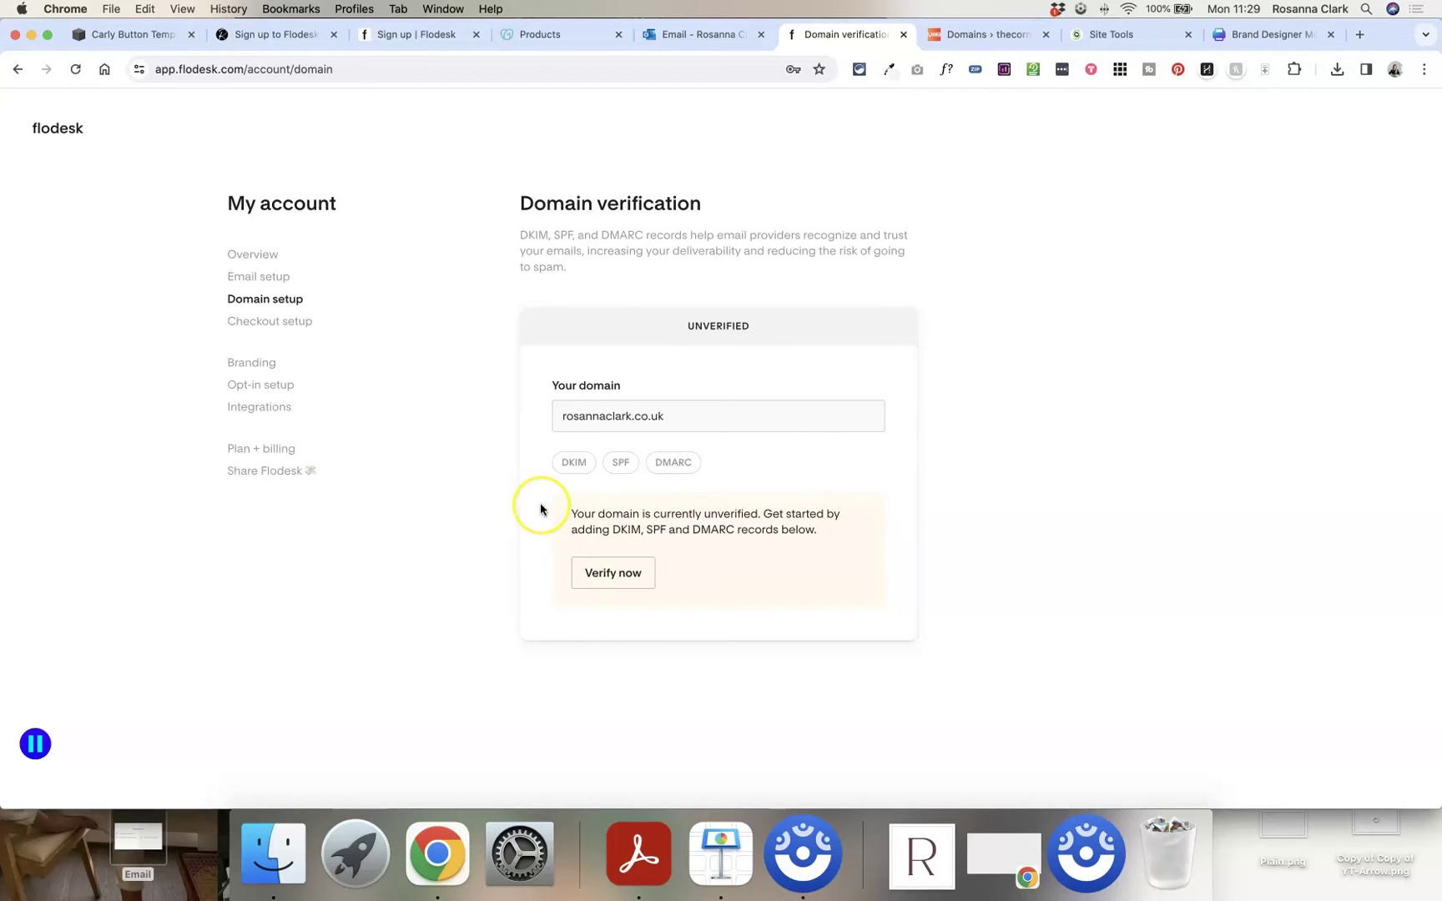
Reopen domain verification via Verify now and choose to verify the domain manually.
left_click(613, 572)
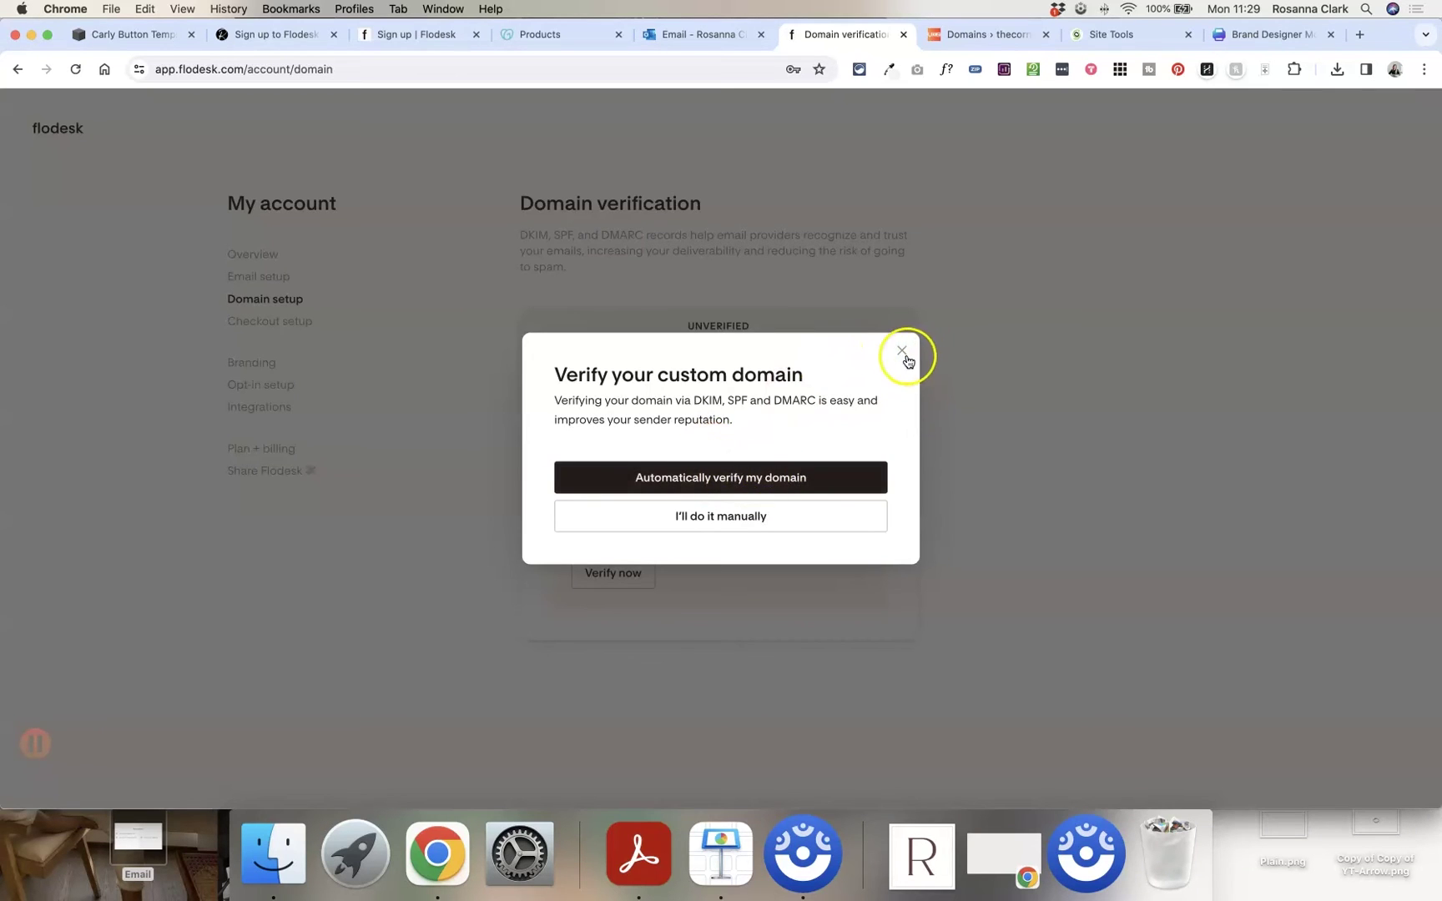
left_click(906, 354)
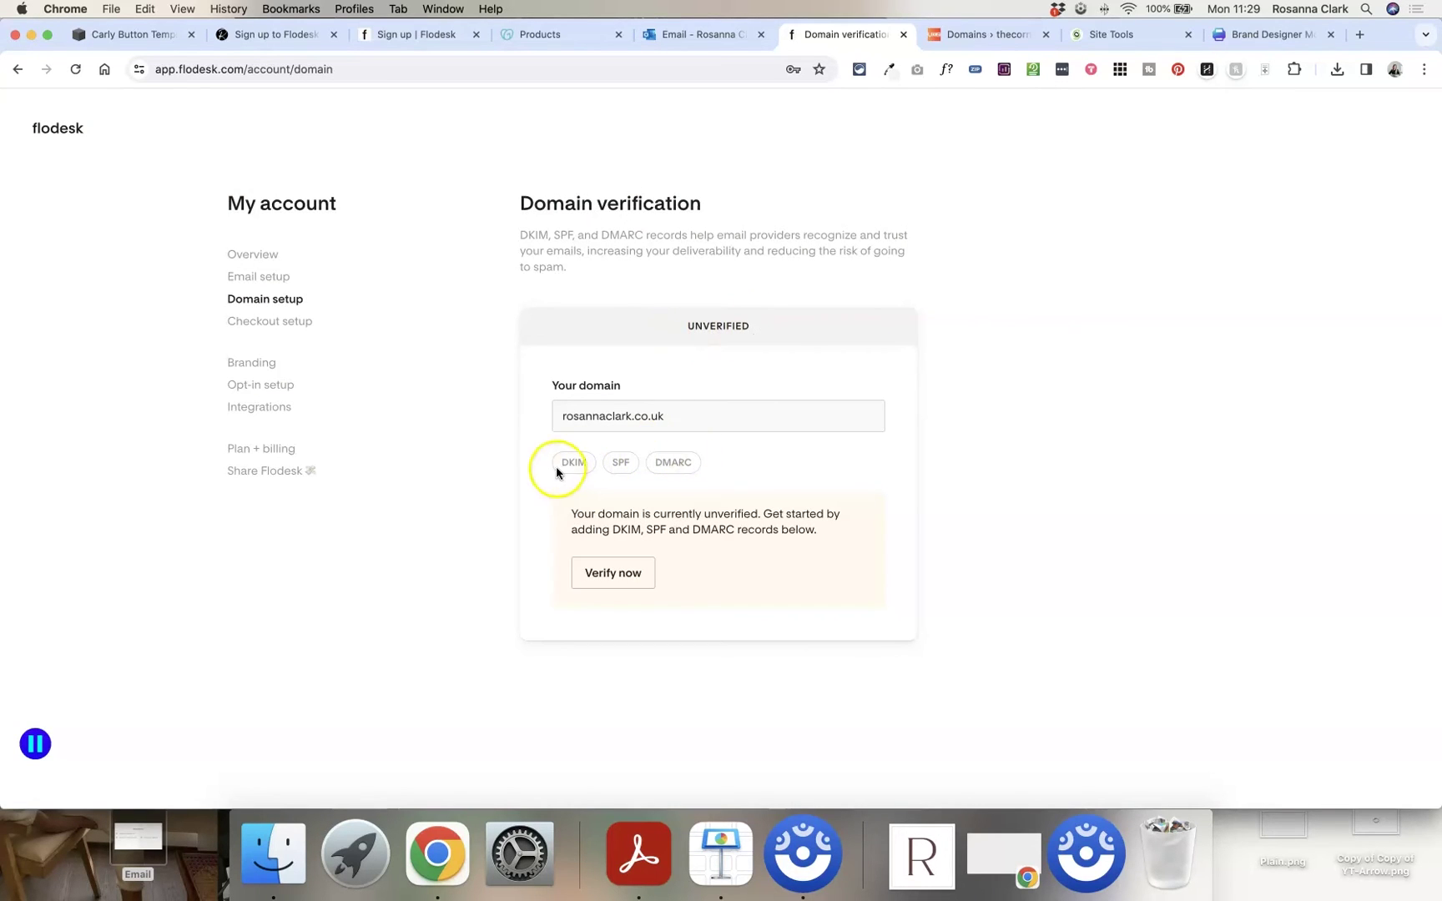
left_click(660, 462)
left_click(615, 461)
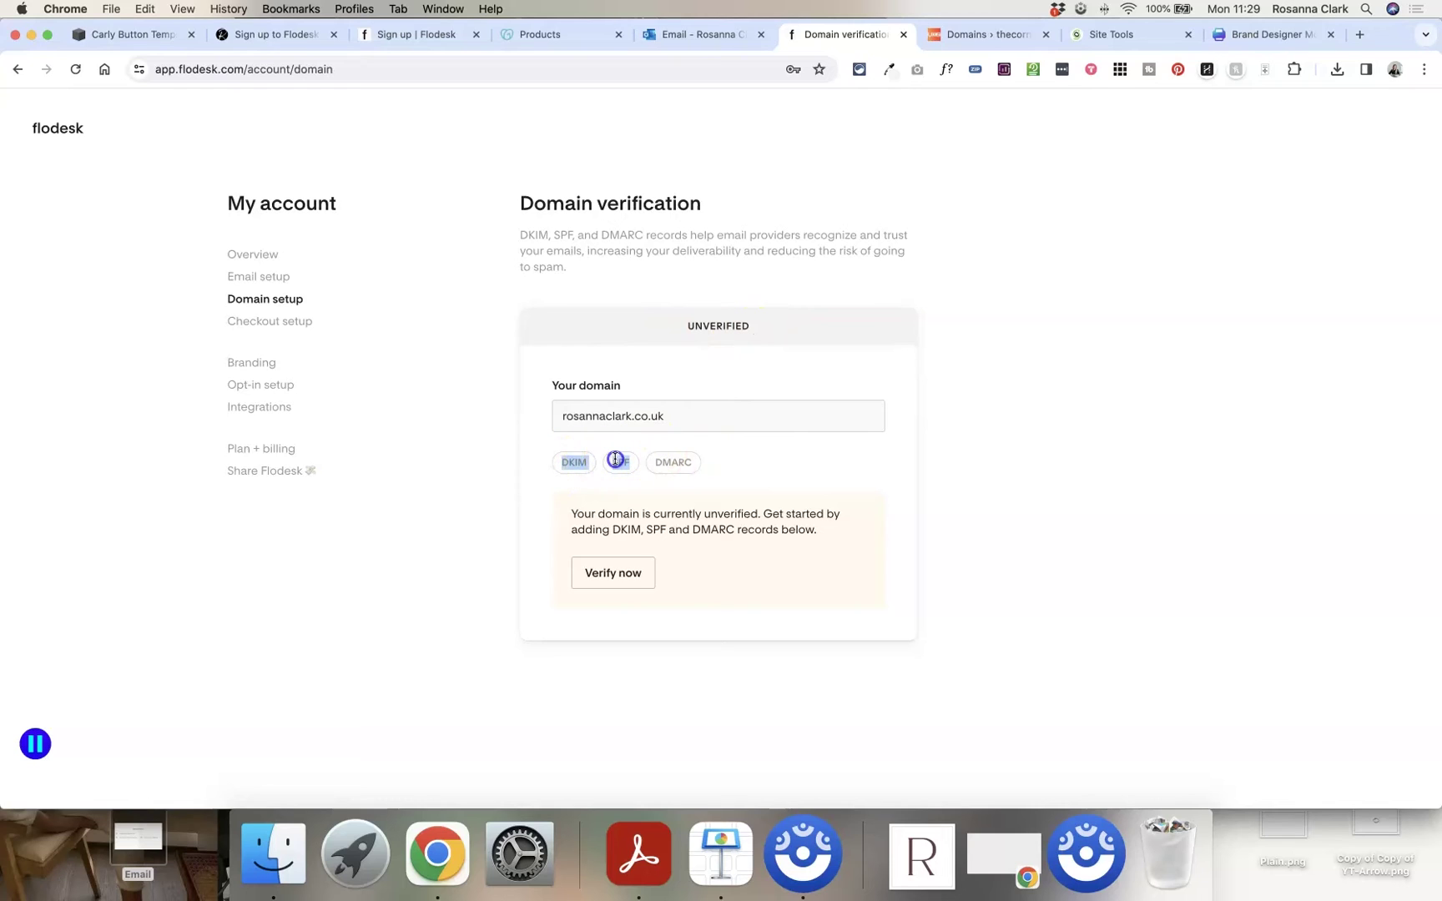
left_click(671, 479)
left_click(608, 575)
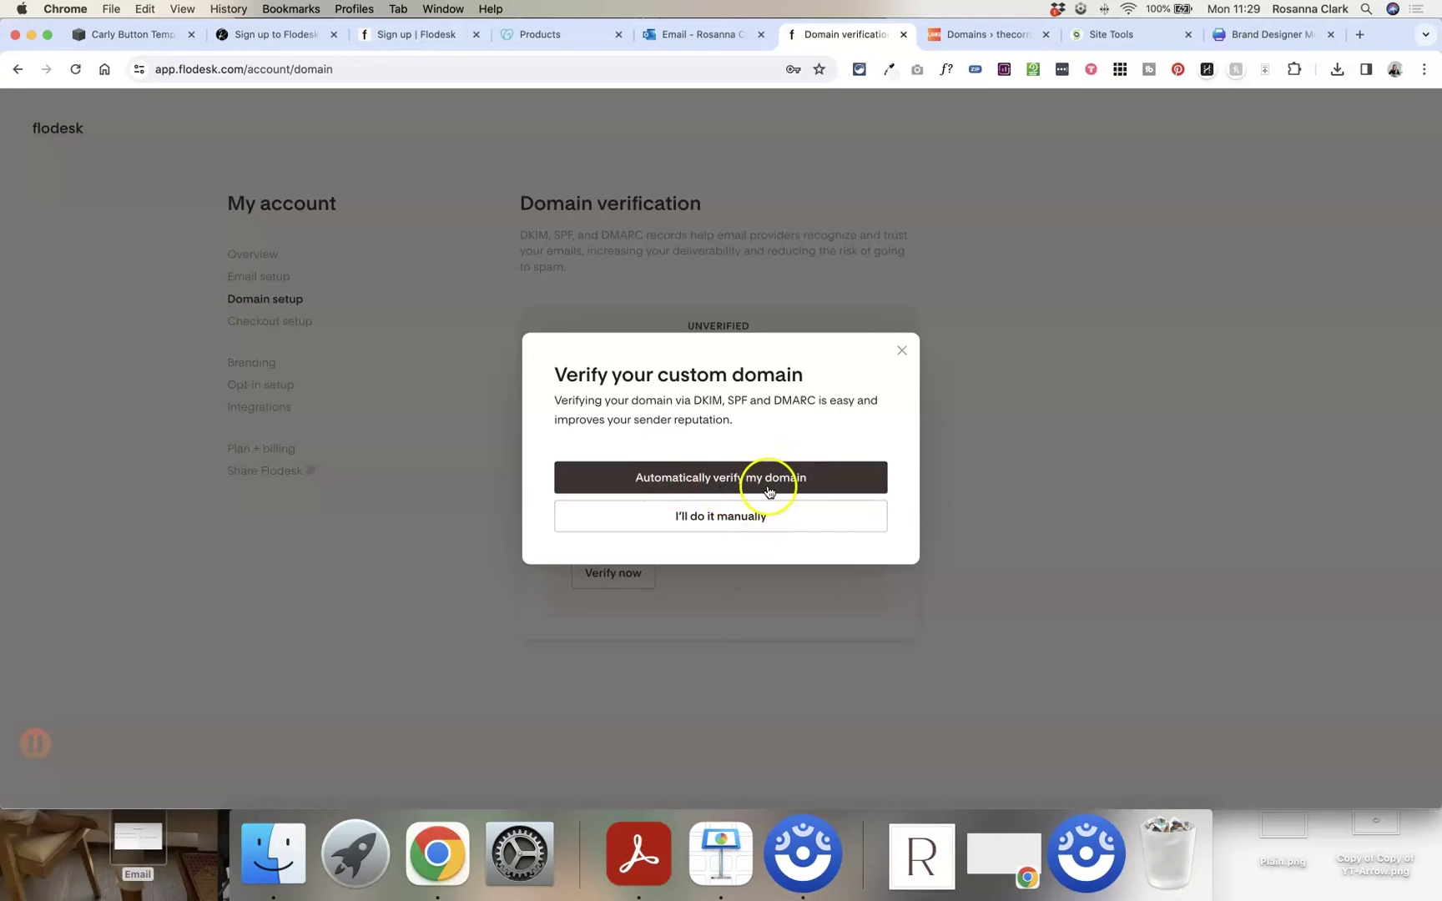
left_click(720, 517)
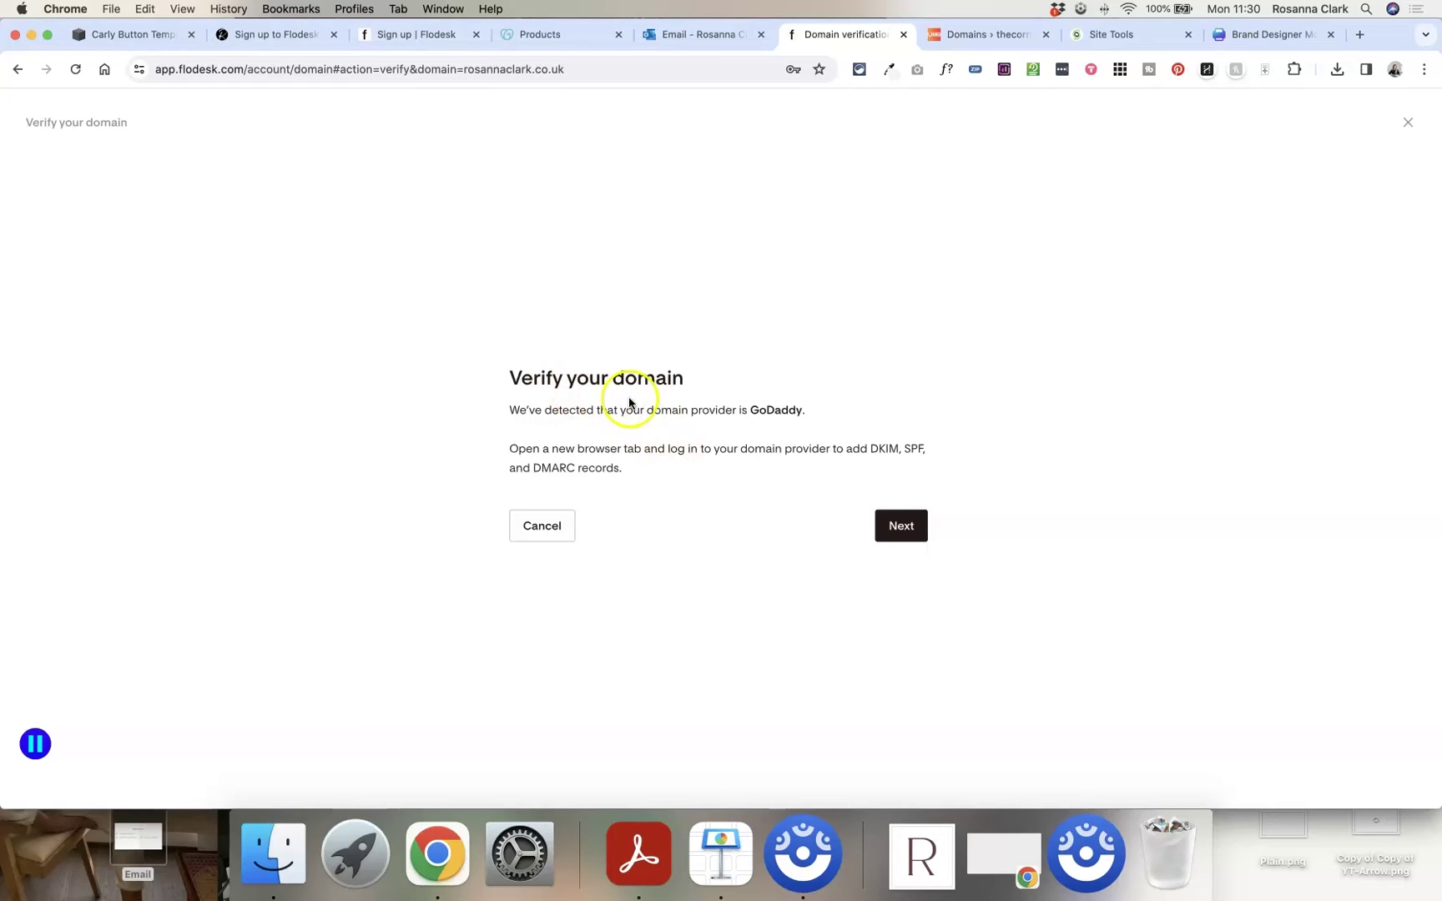
Accept GoDaddy as the detected provider and continue to the DNS records to copy.
double_click(784, 409)
left_click(806, 412)
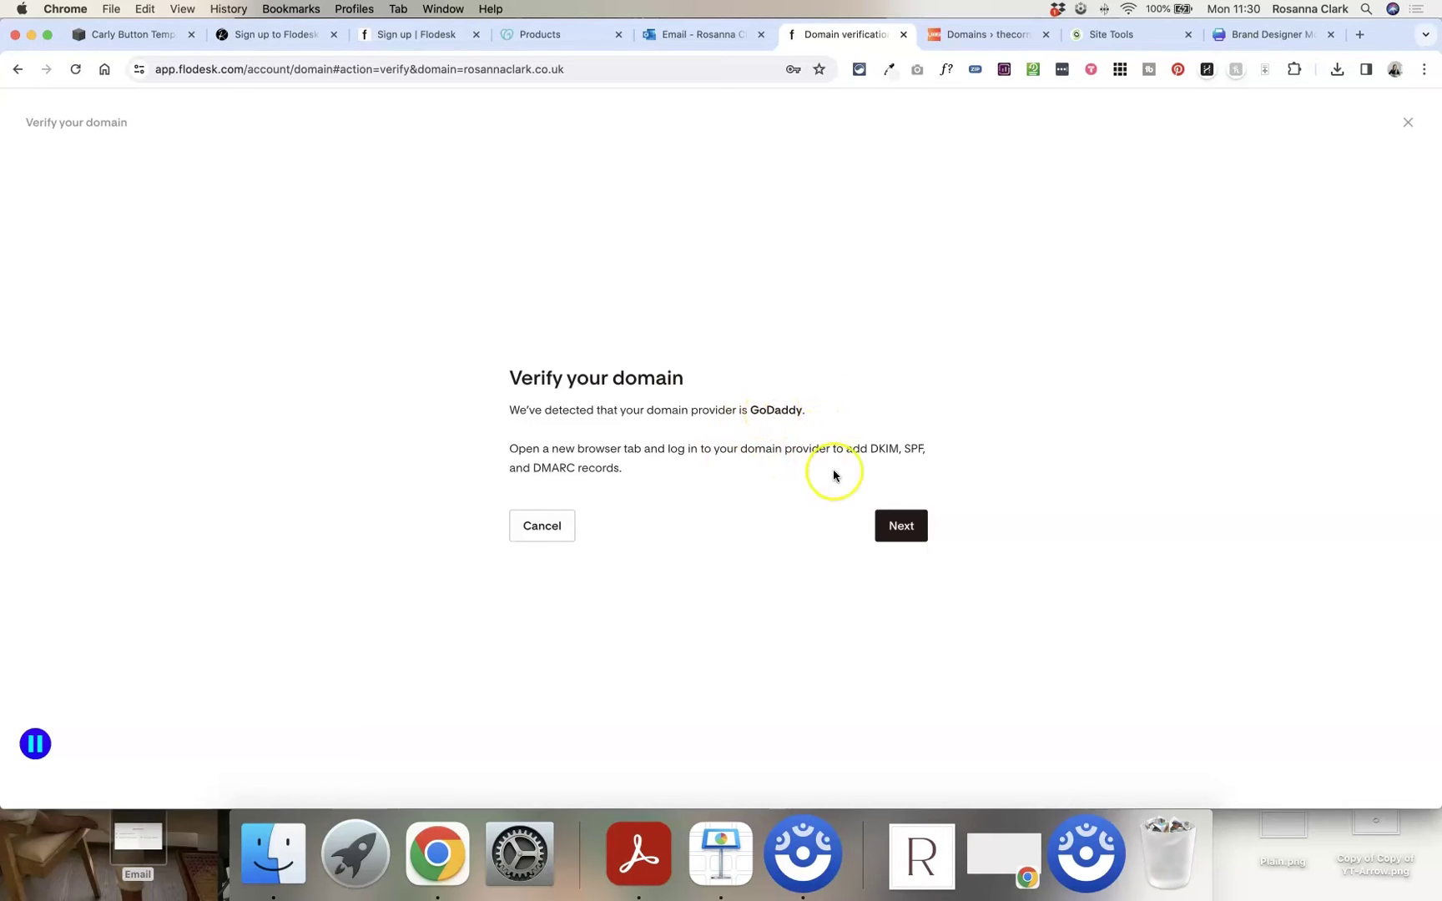
left_click(904, 529)
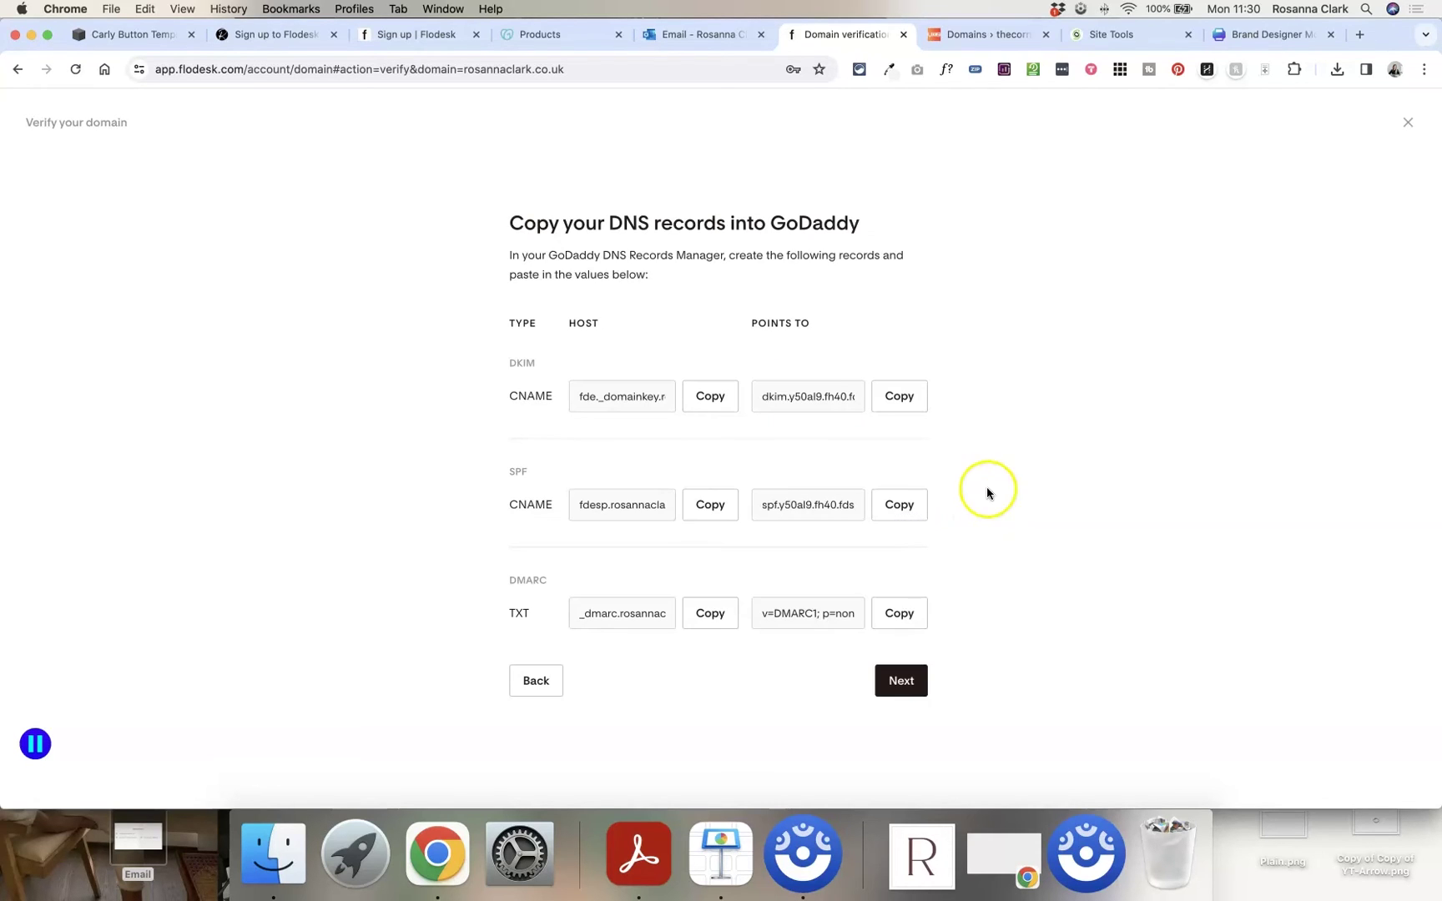
Note the DNS records heading, then bring up the GoDaddy My Products tab.
left_click_drag(606, 221, 734, 218)
left_click(727, 276)
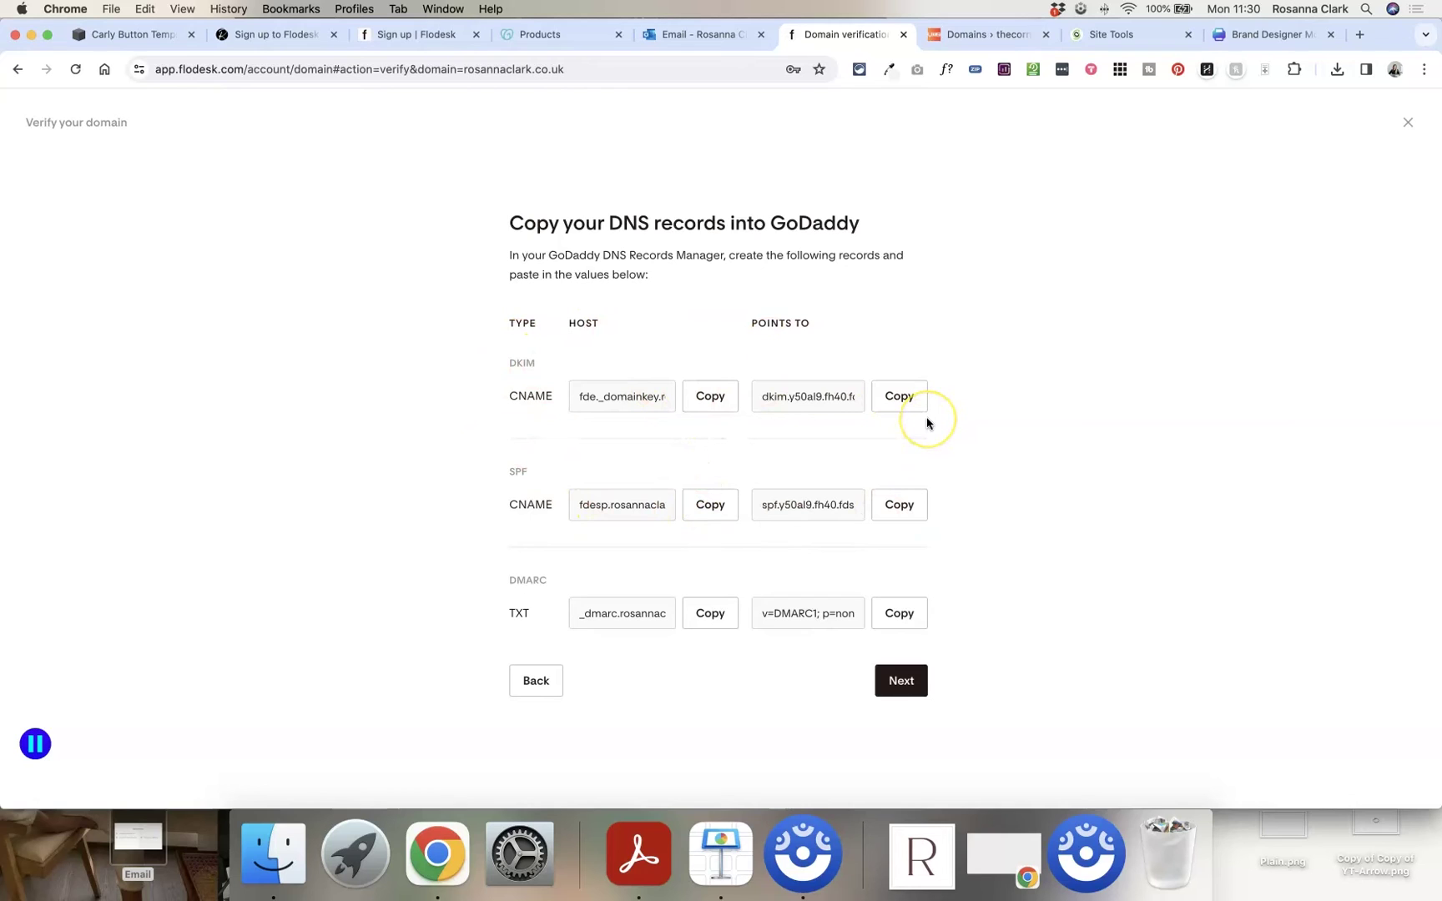
left_click_drag(554, 34, 691, 38)
left_click(691, 36)
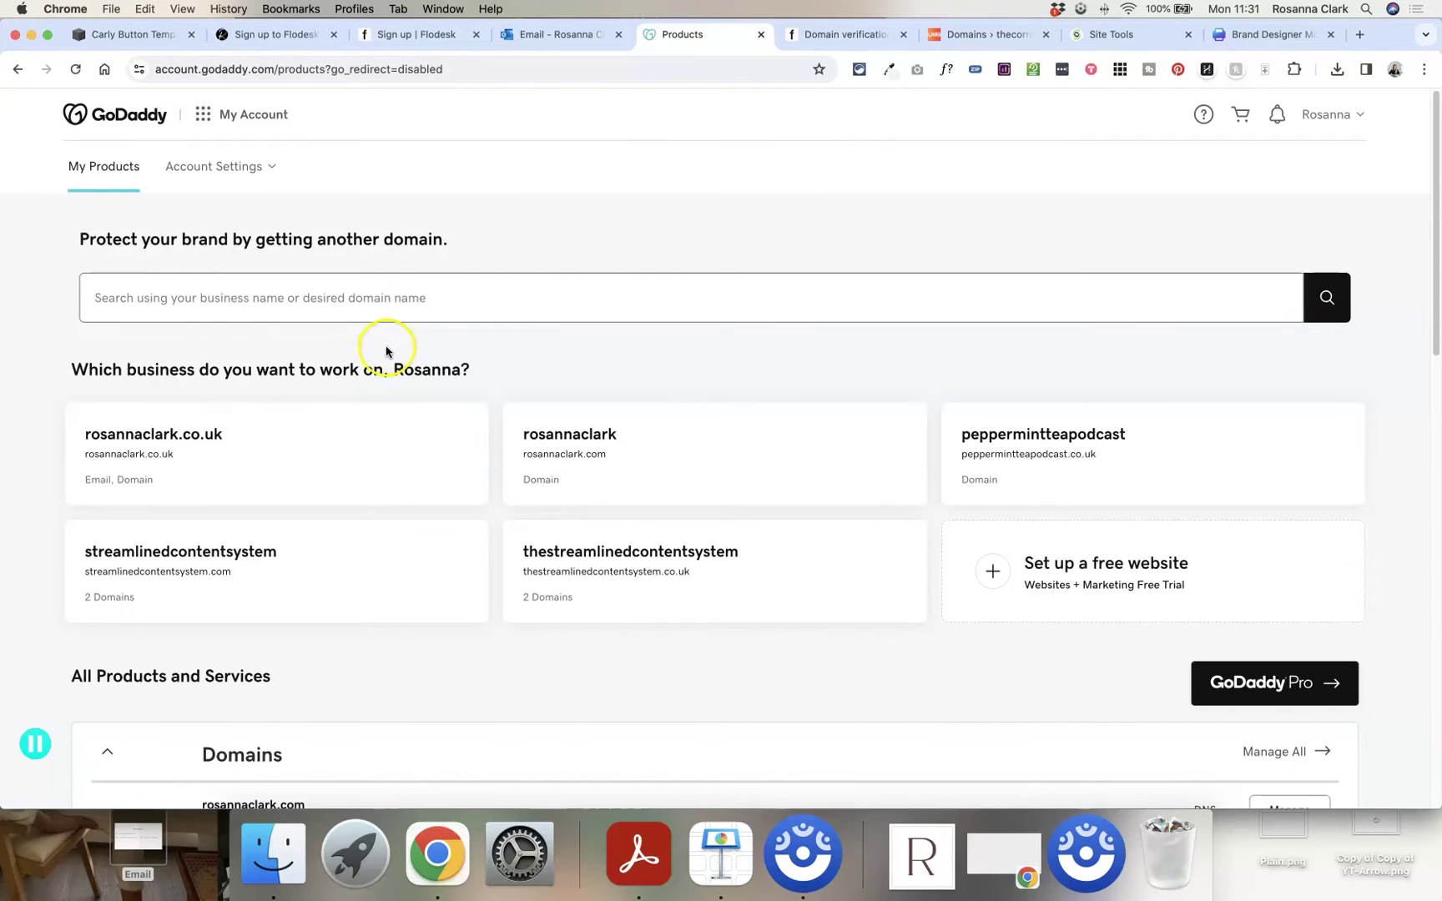
Open the rosannaclark.co.uk domain in GoDaddy and go to its DNS management page.
left_click(311, 455)
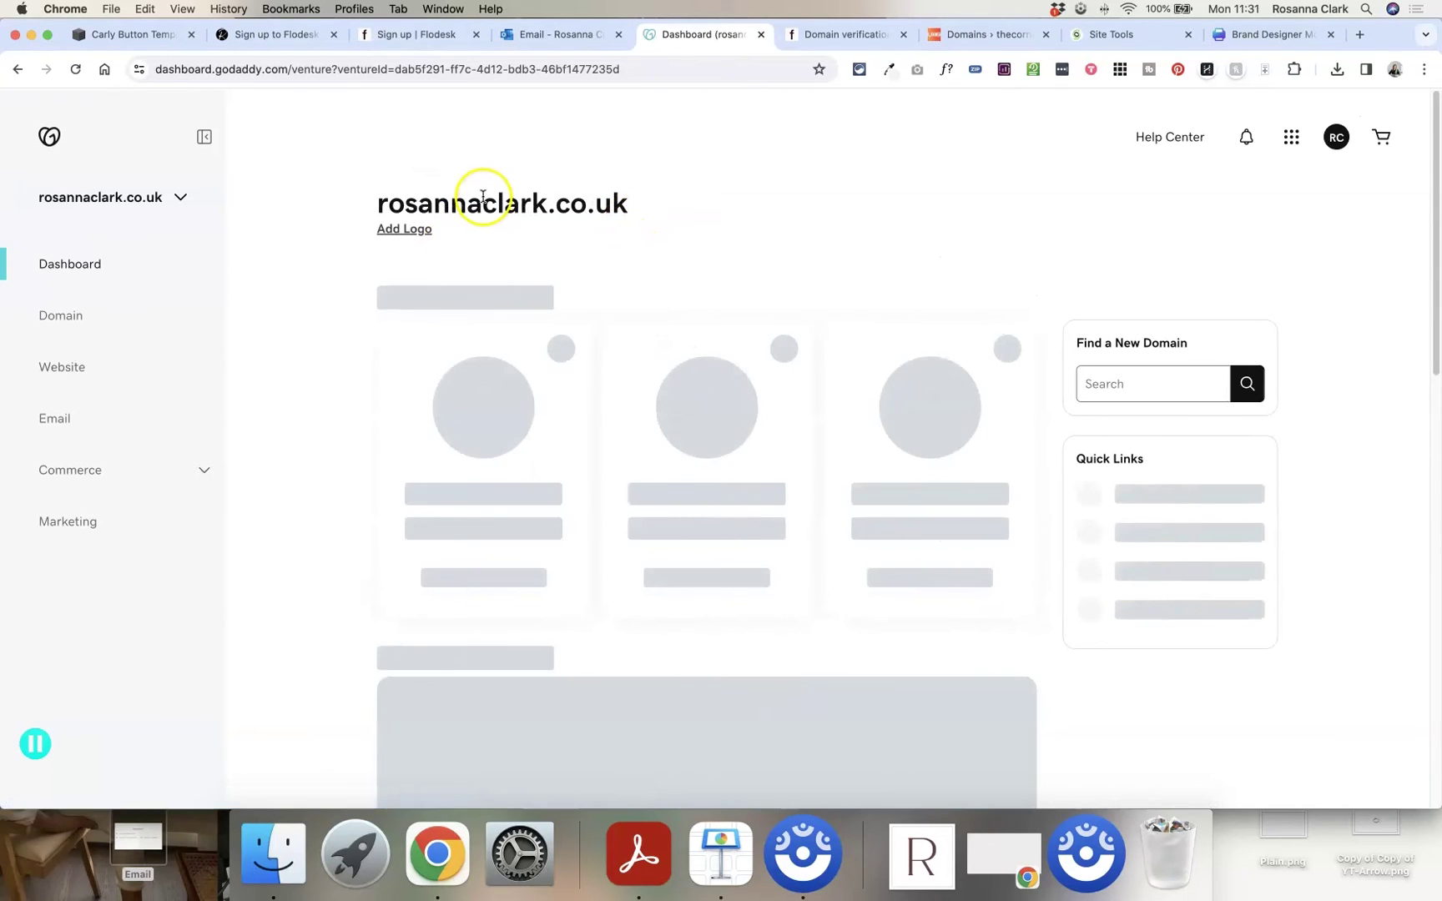
left_click(73, 323)
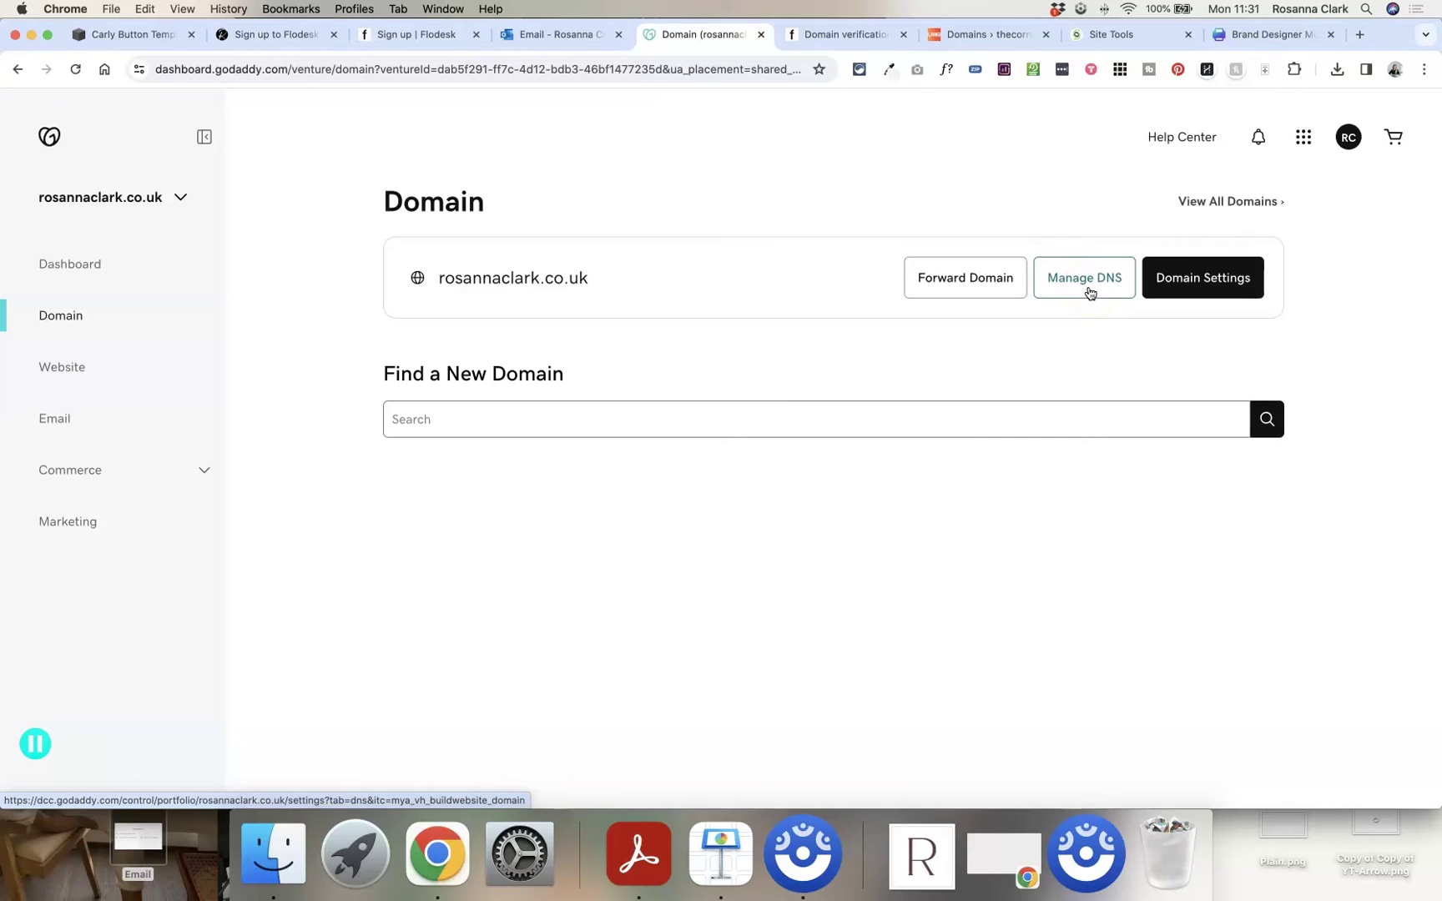
left_click(1074, 297)
left_click(1091, 297)
left_click(1089, 284)
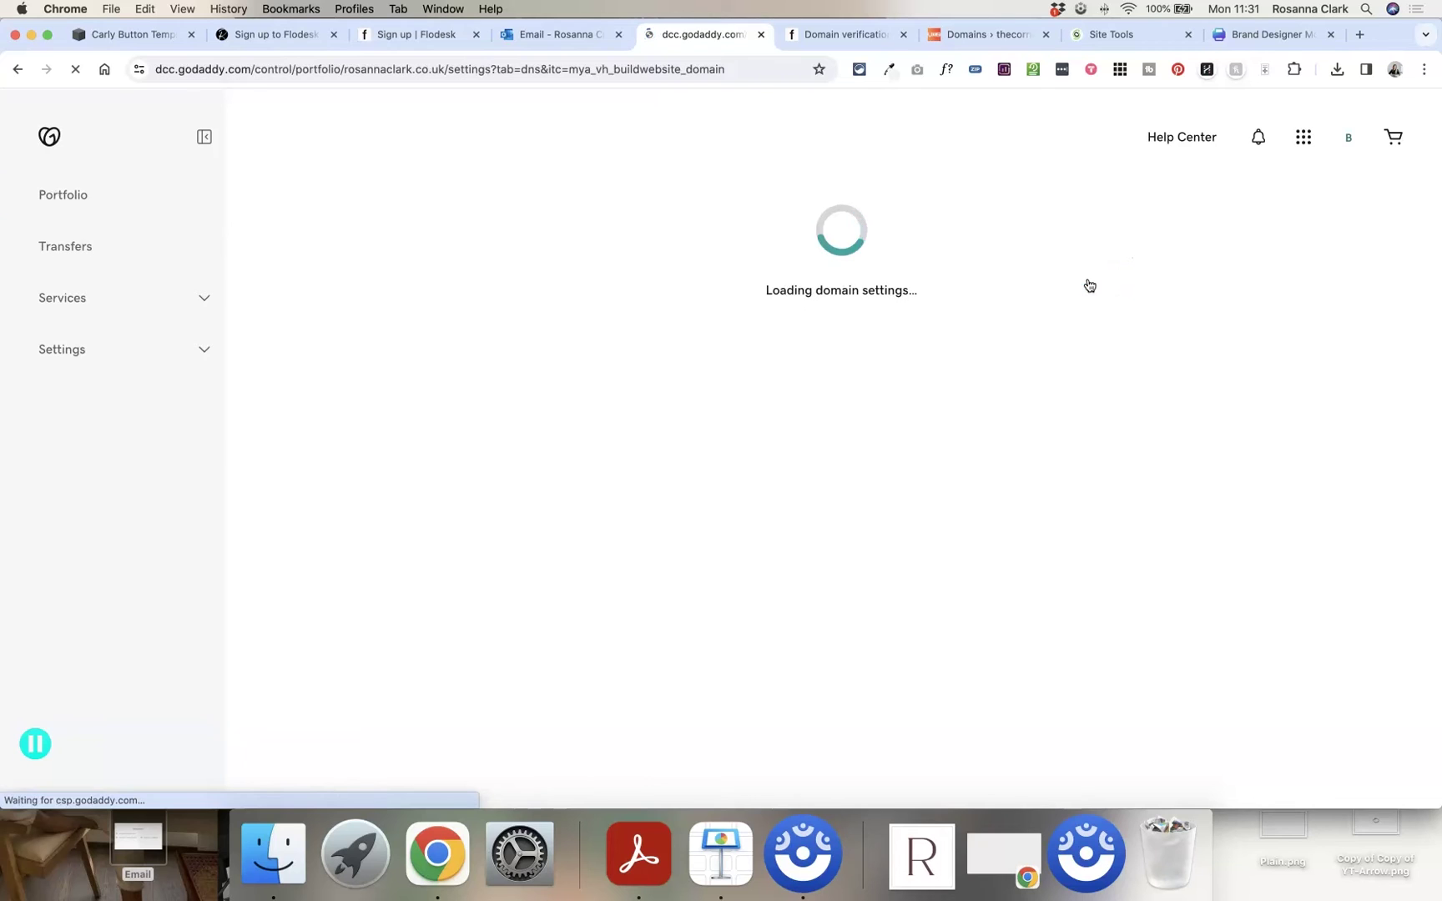
scroll(1206, 305, "down", 5)
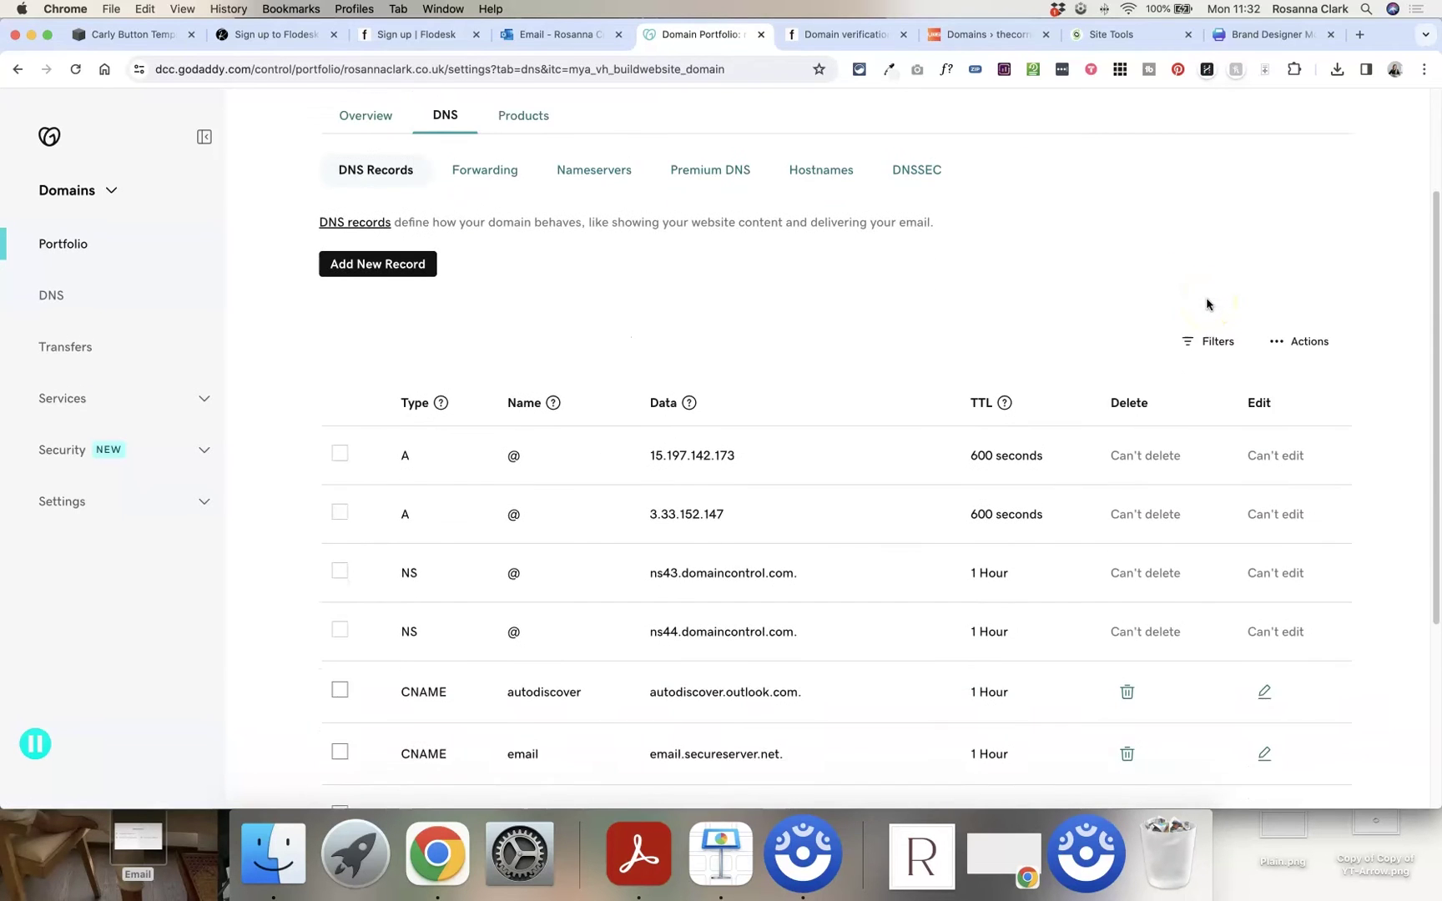
Review the existing A, NS and CNAME records, then start a new DNS record.
scroll(1206, 305, "up", 3)
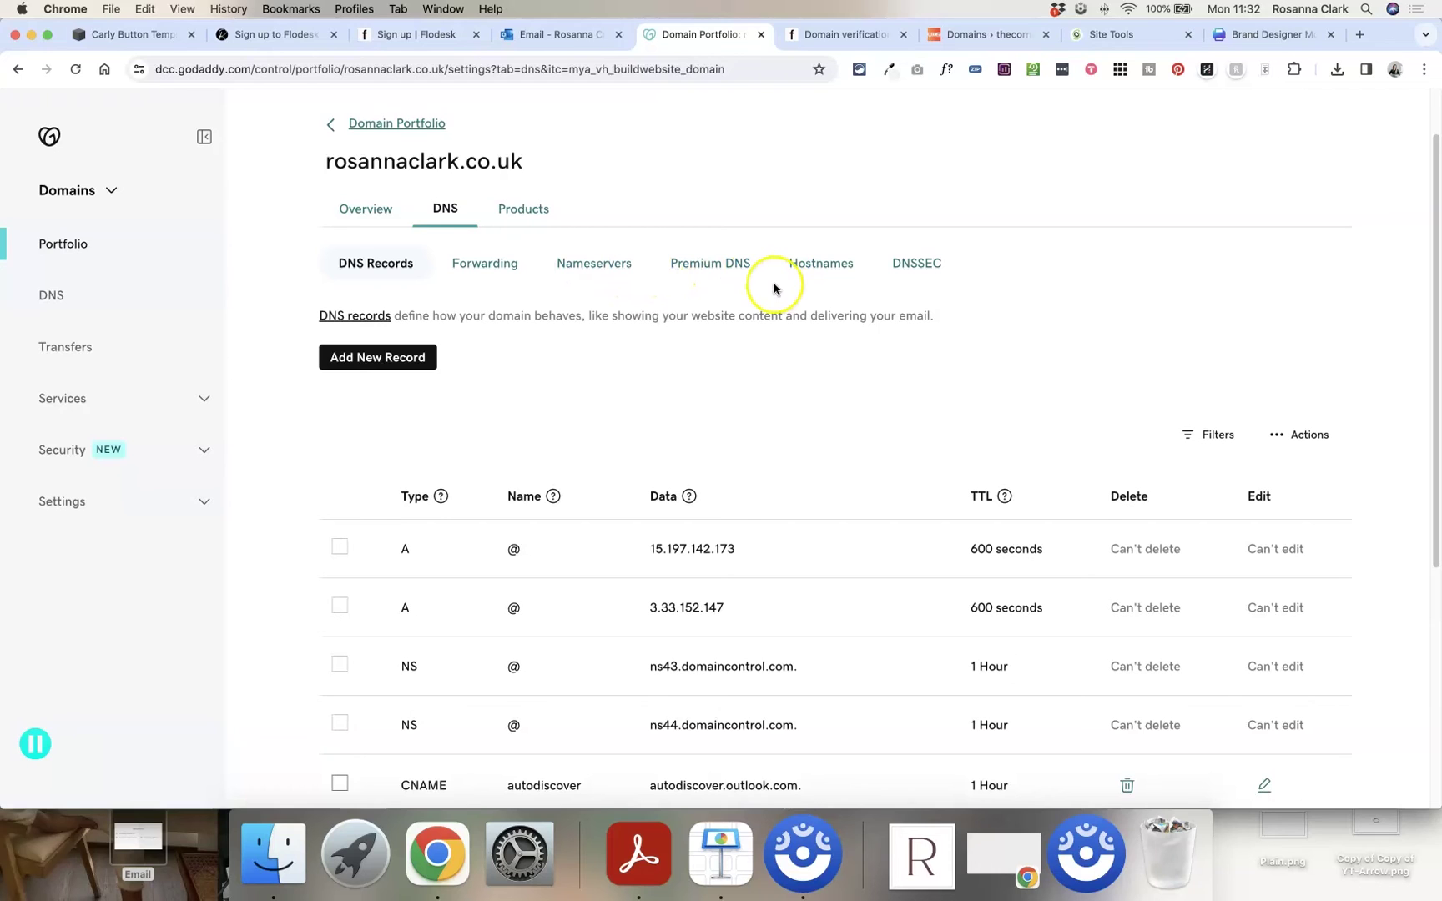
scroll(1042, 361, "down", 1)
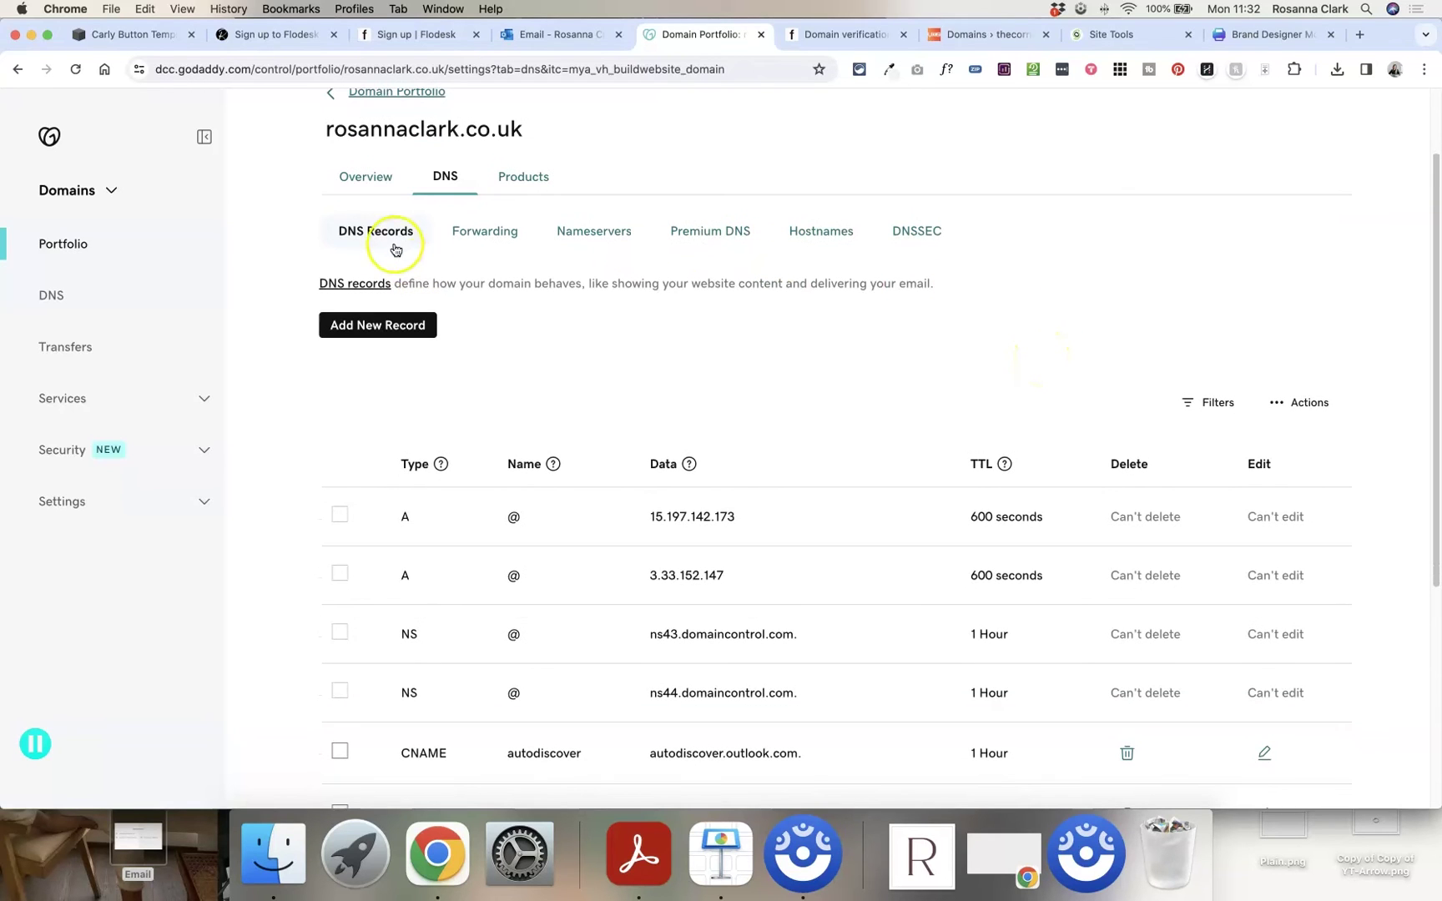
scroll(511, 317, "down", 5)
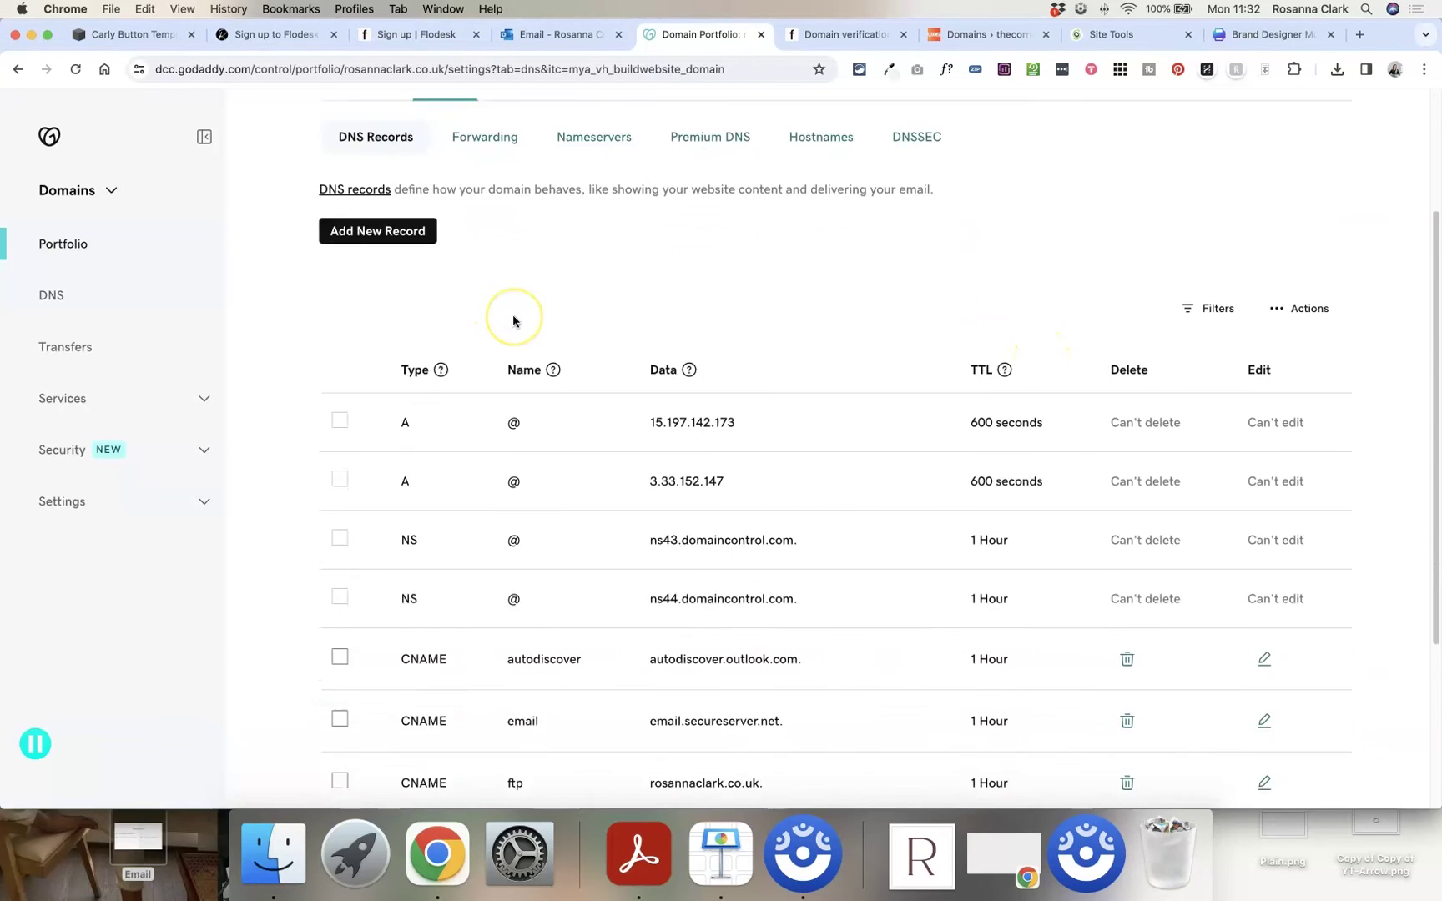
scroll(513, 320, "up", 5)
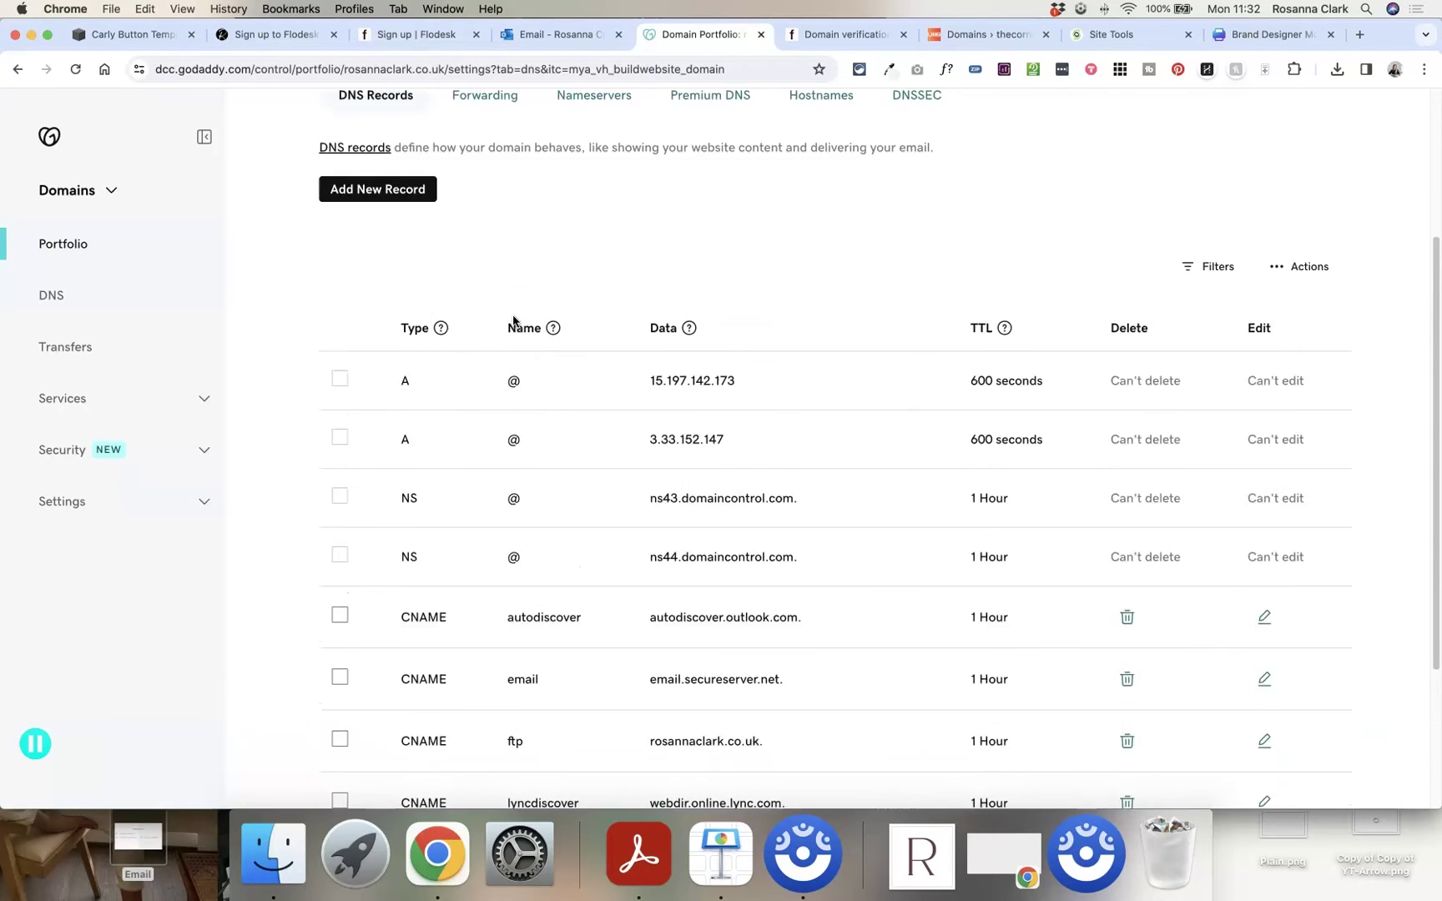
left_click(424, 290)
scroll(424, 290, "down", 6)
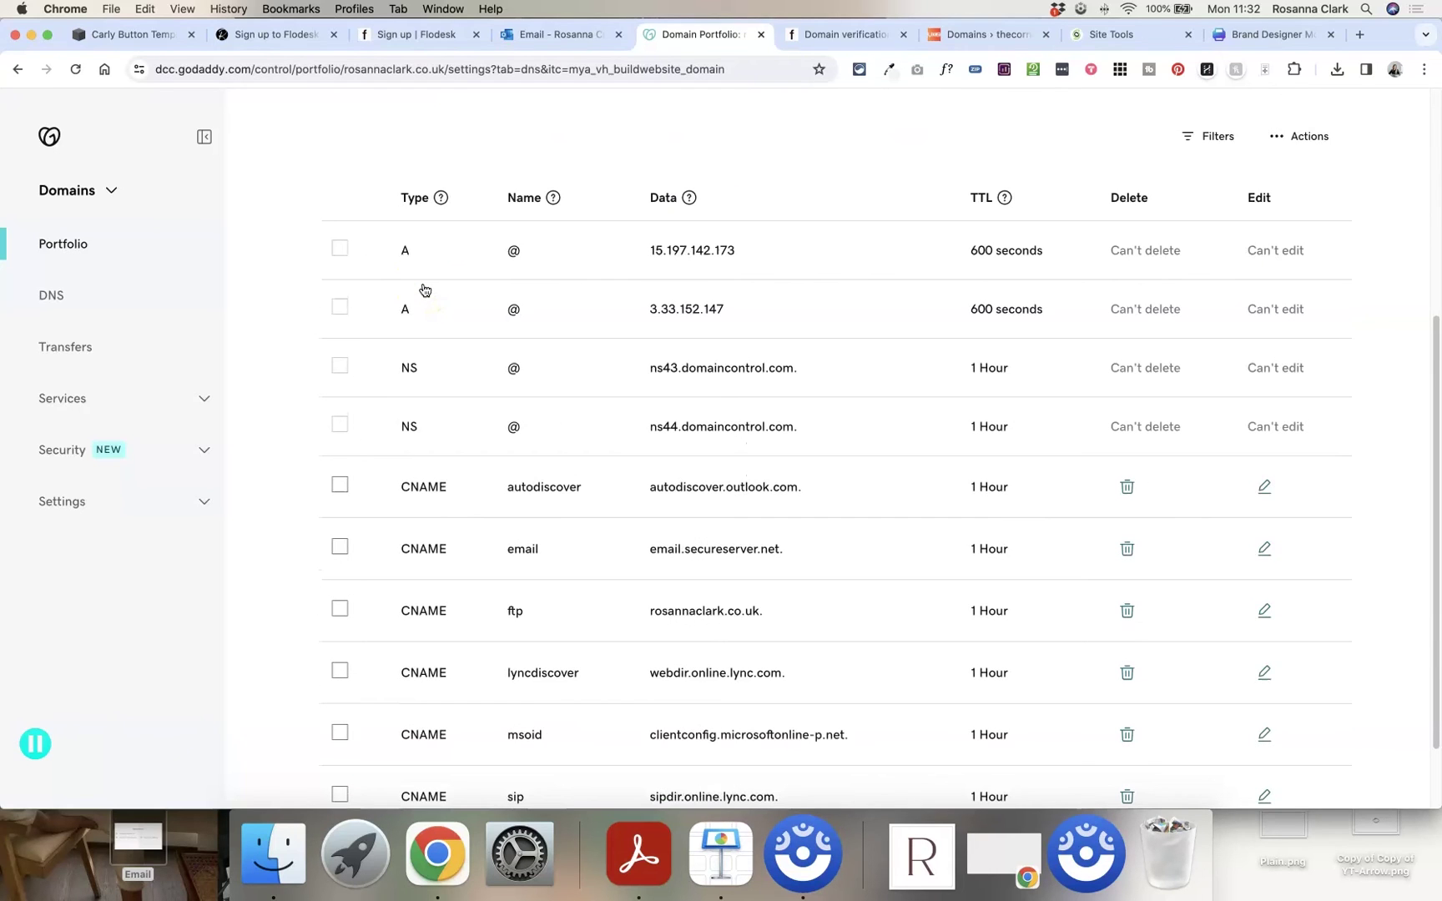
scroll(423, 290, "up", 2)
left_click(416, 302)
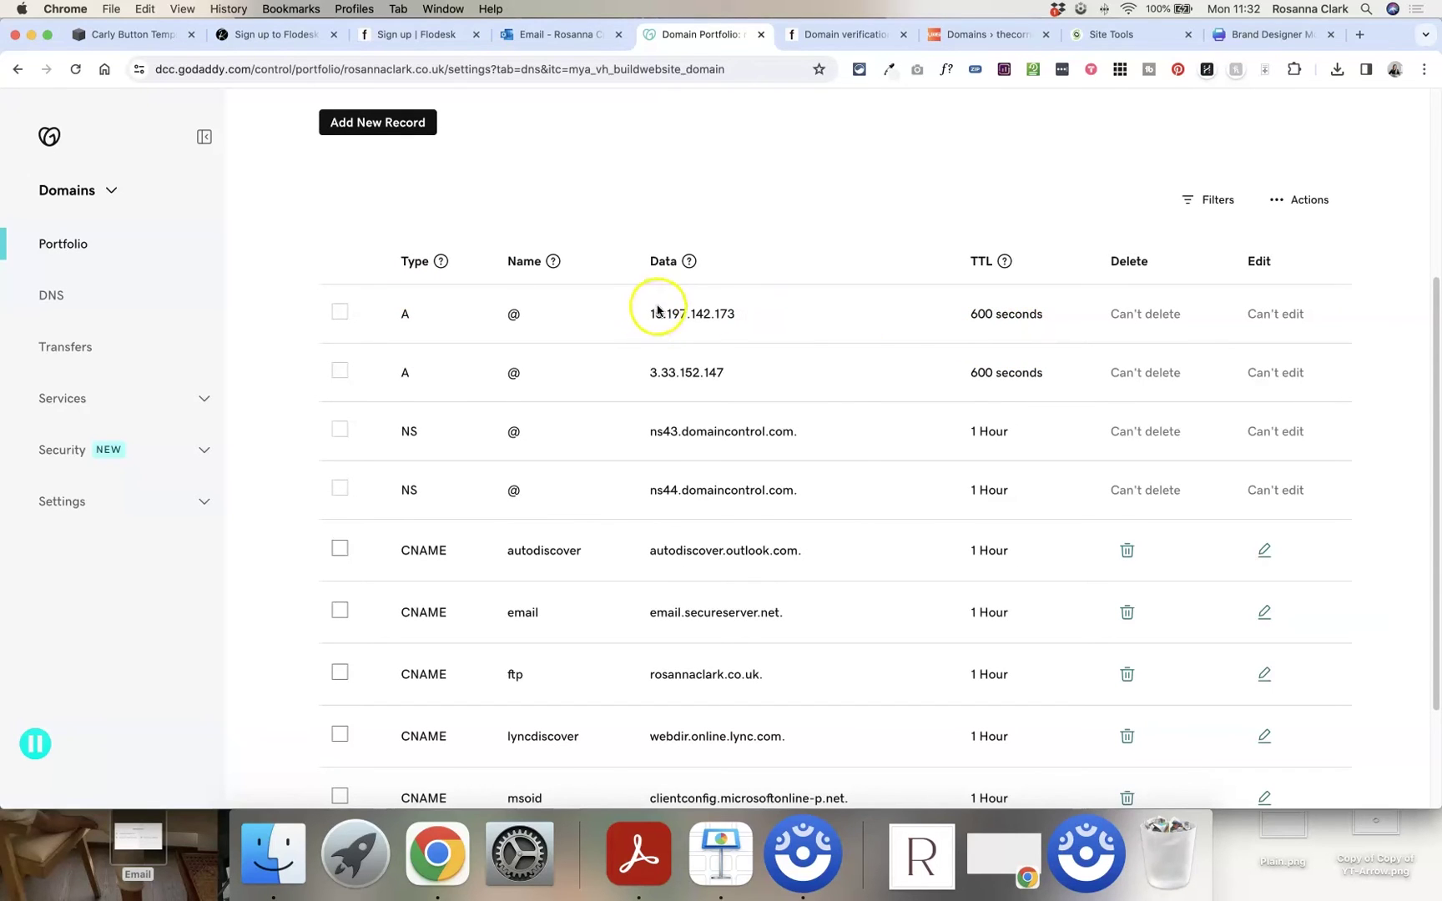
scroll(847, 434, "down", 4)
scroll(847, 435, "up", 4)
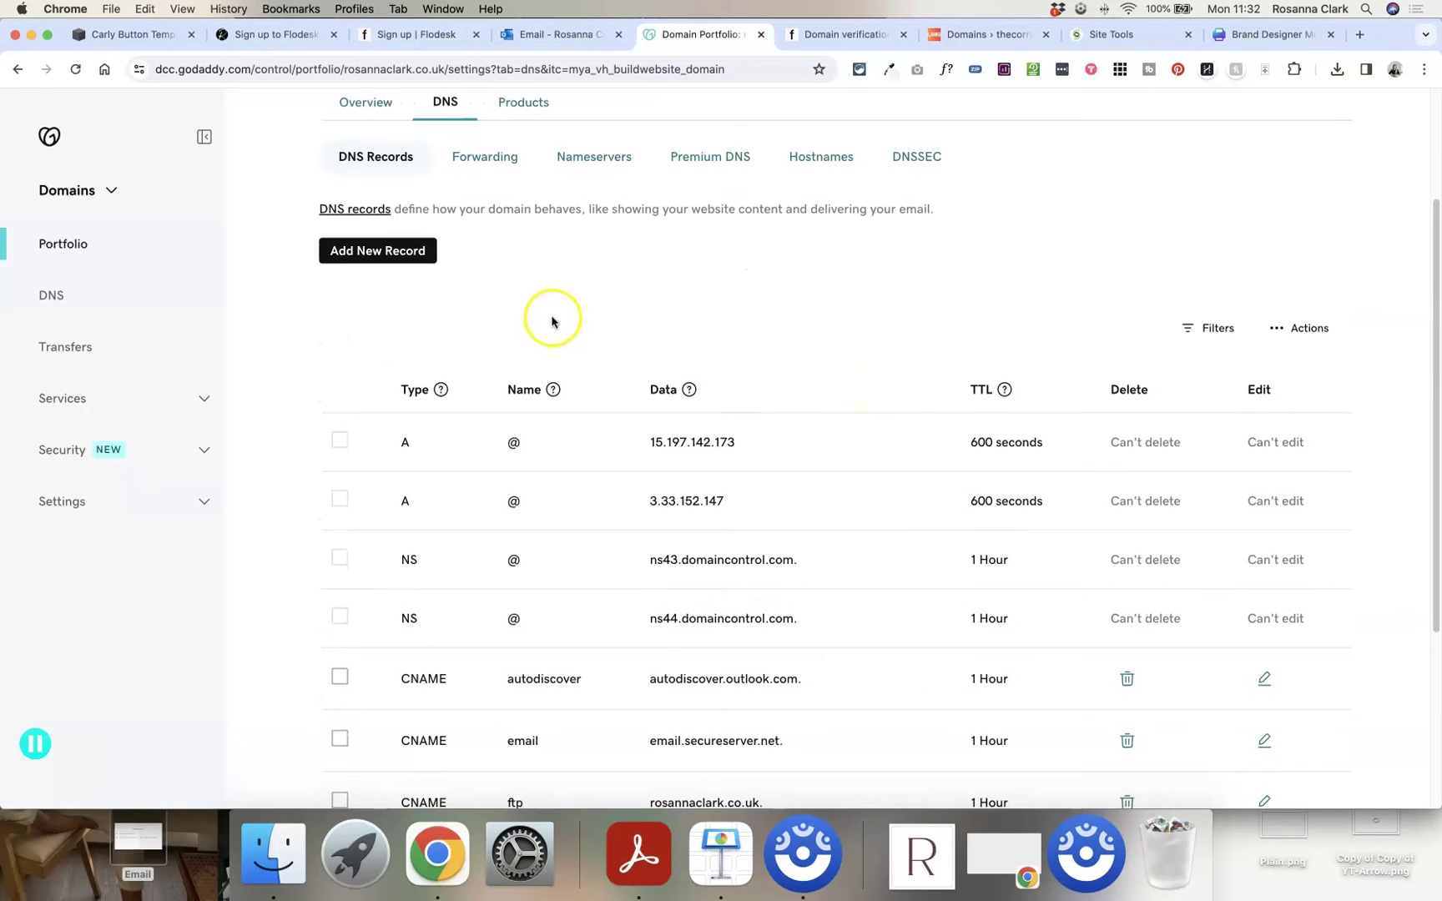
left_click(359, 257)
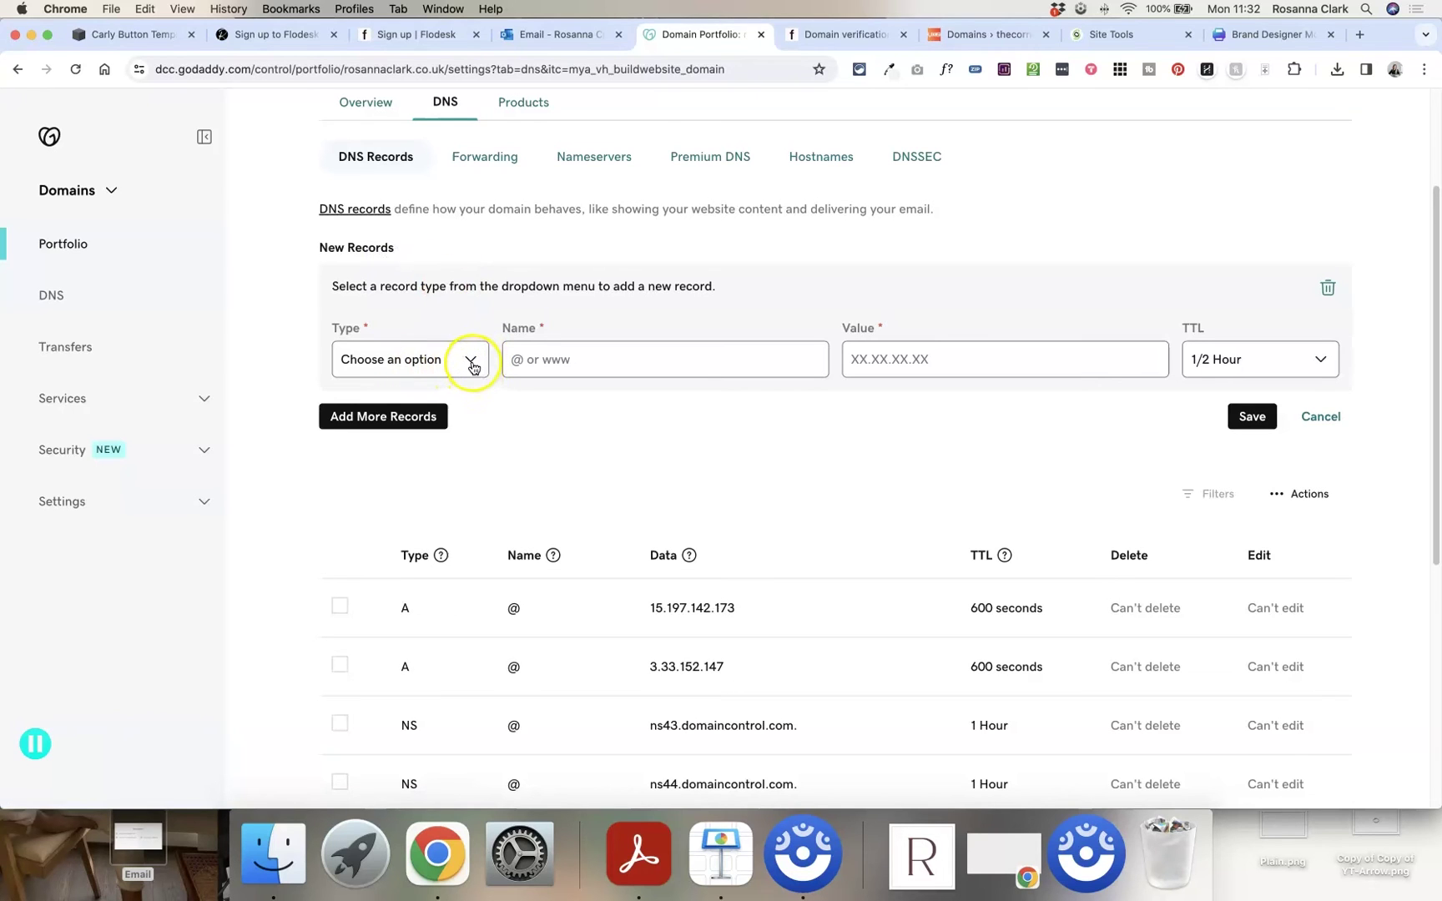
Confirm Flodesk's DKIM record is a CNAME and set the new GoDaddy record type to CNAME.
left_click(469, 360)
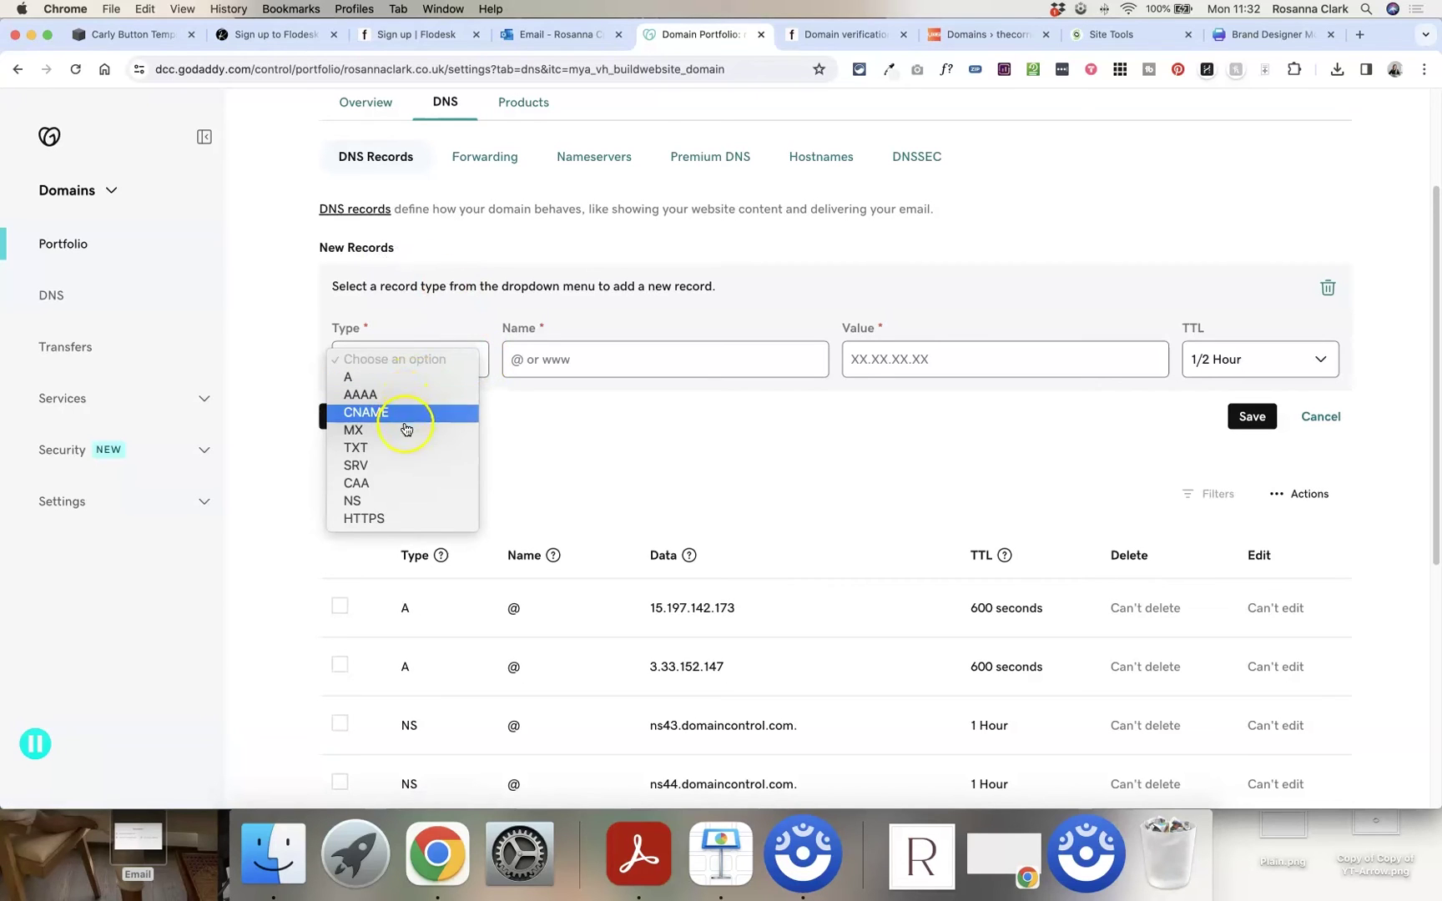
left_click(814, 37)
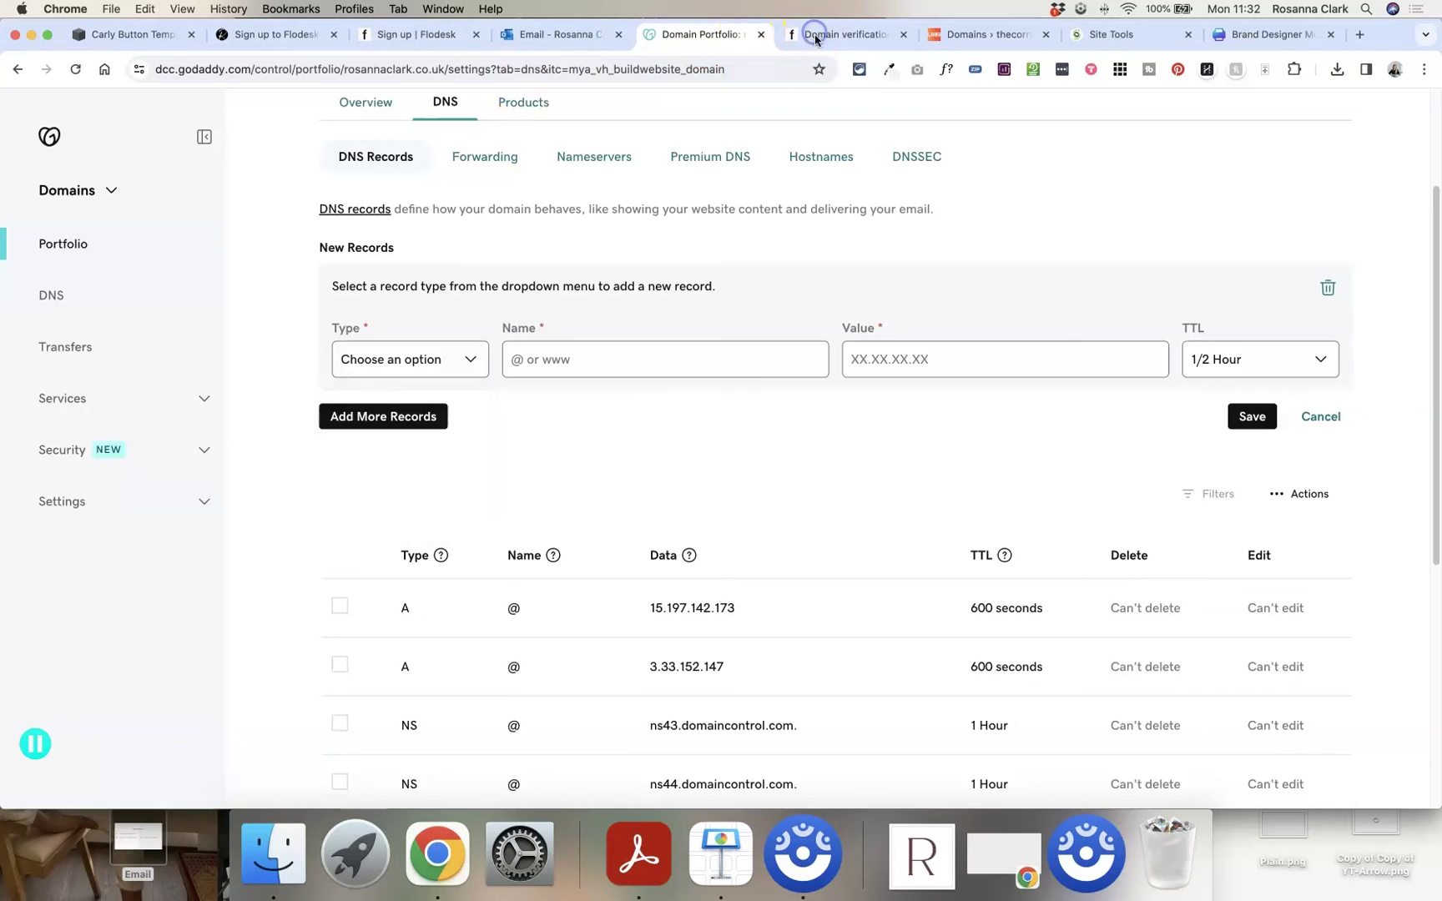
left_click(814, 37)
left_click_drag(506, 397, 556, 401)
left_click(532, 393)
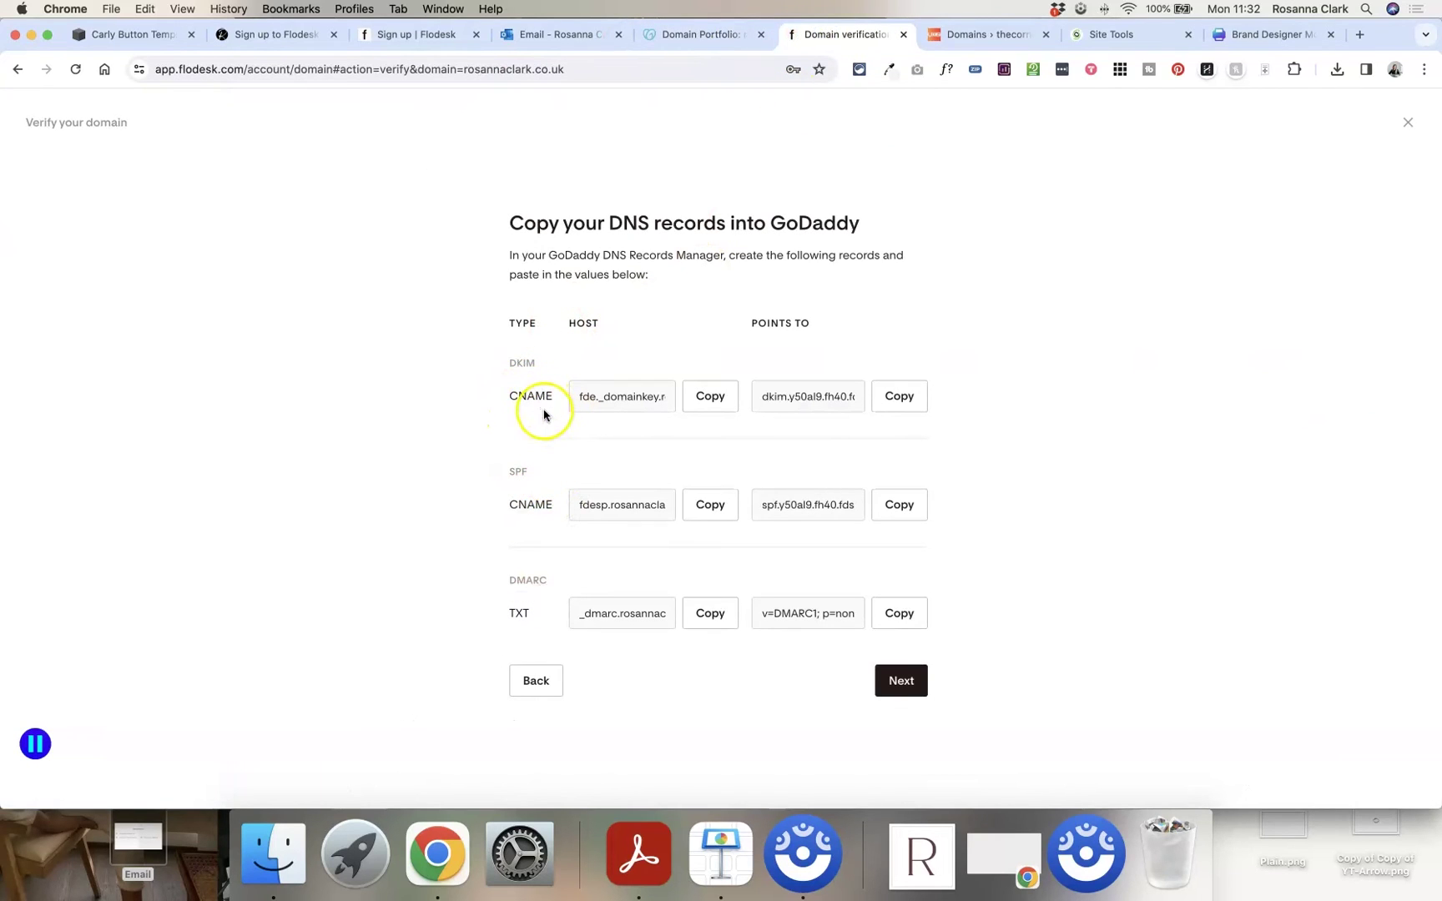
left_click_drag(508, 396, 547, 396)
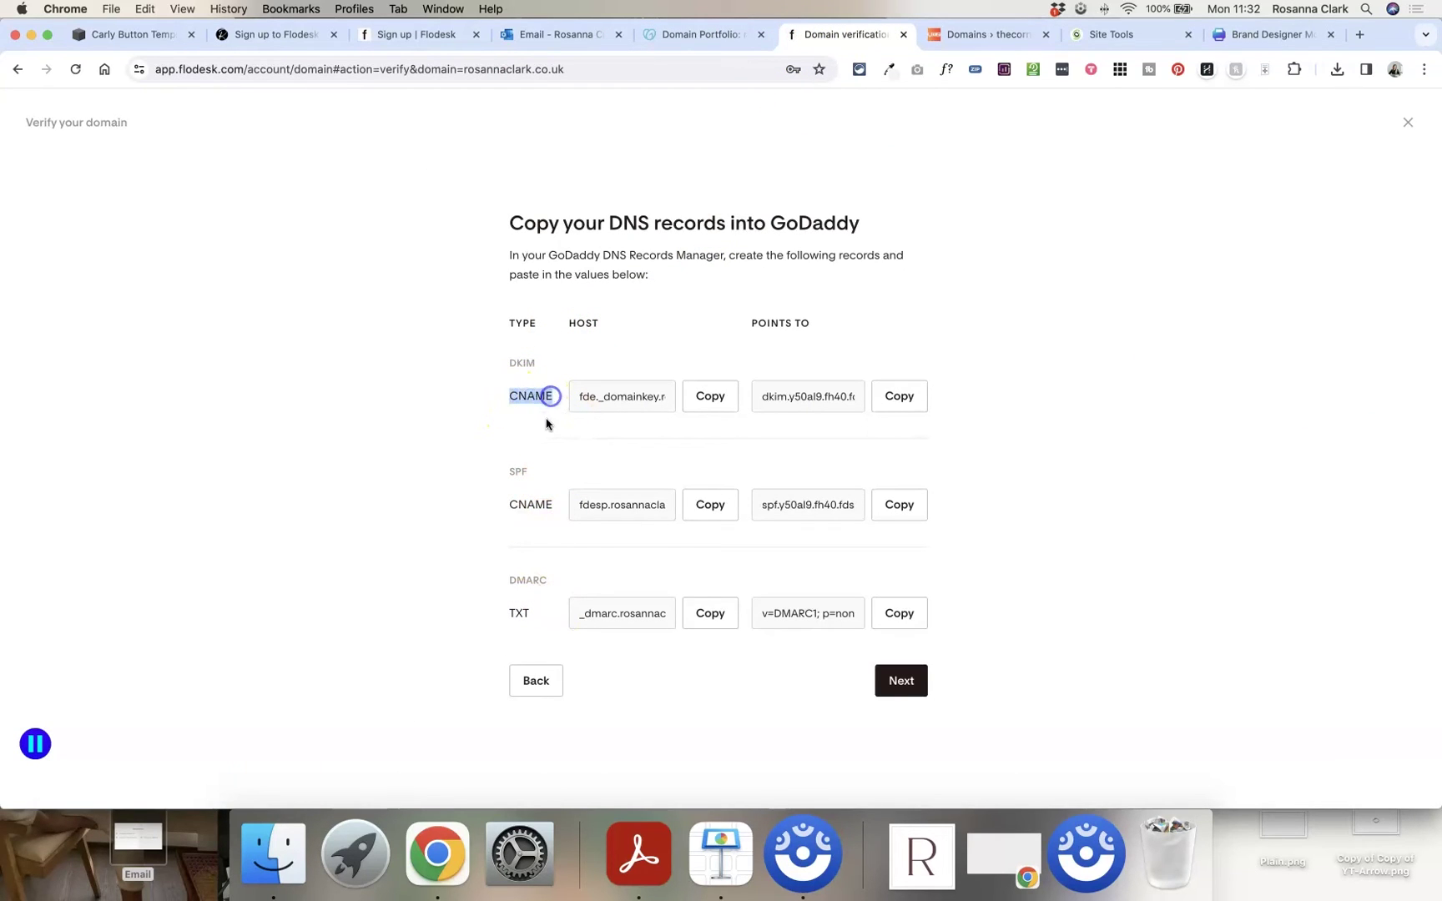
left_click(533, 407)
left_click(683, 33)
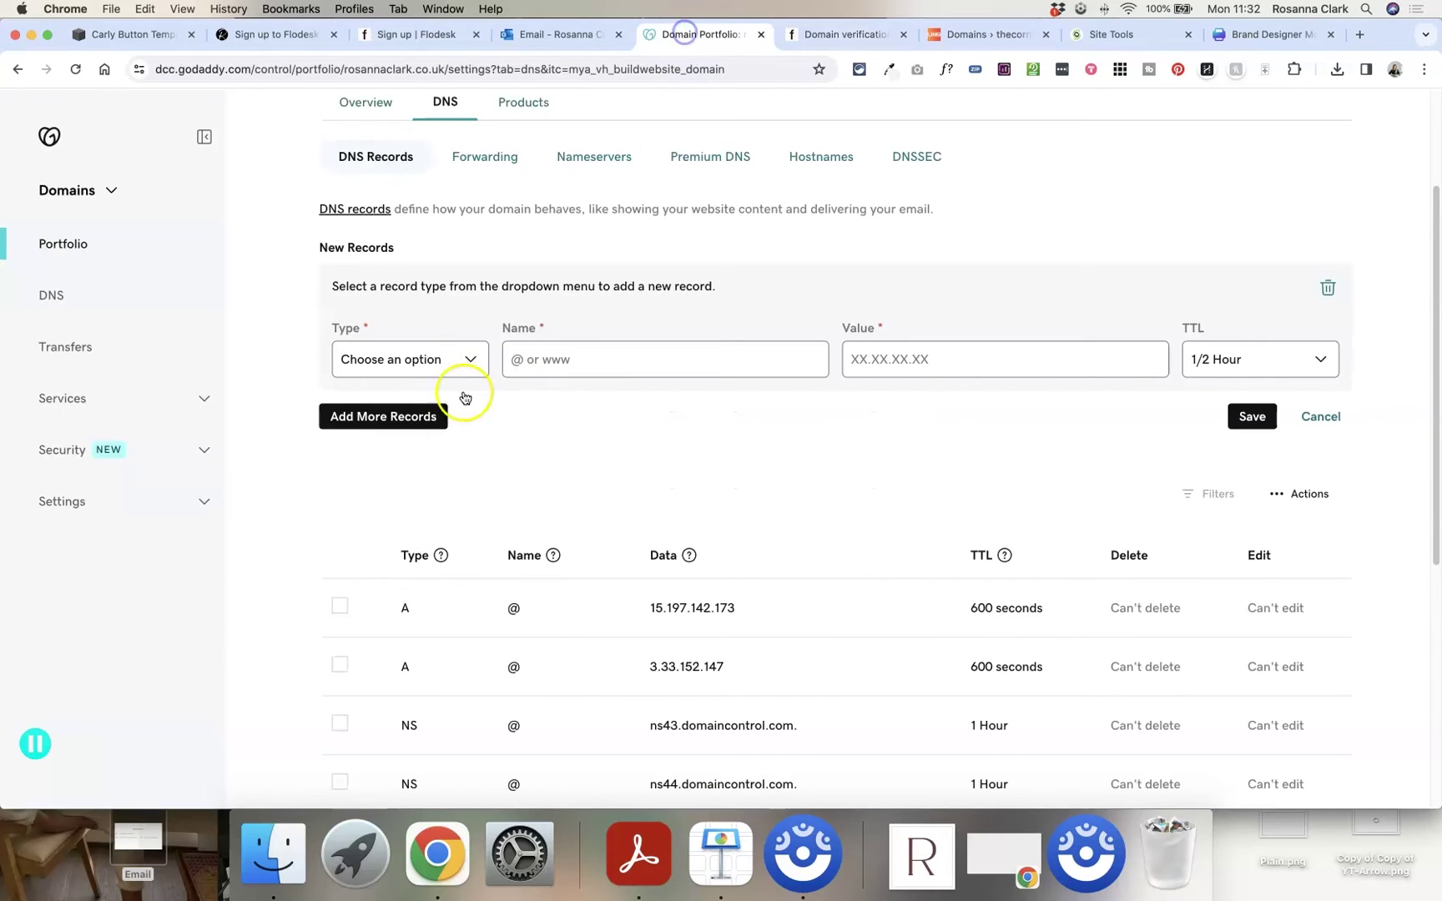
left_click(454, 351)
left_click(396, 412)
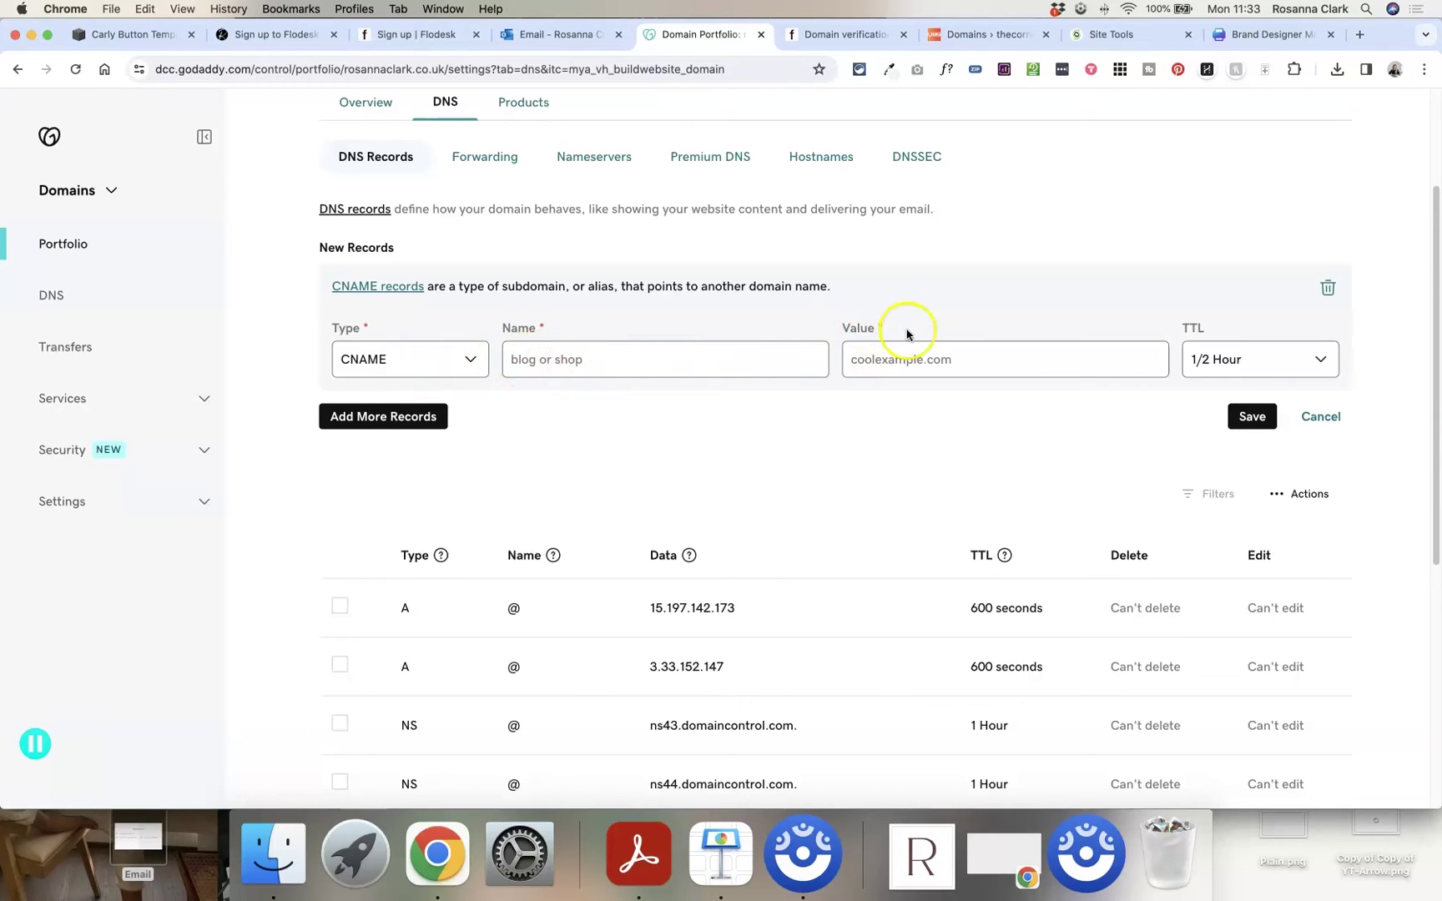
Copy the DKIM host name from Flodesk and focus GoDaddy's Name field.
left_click(832, 34)
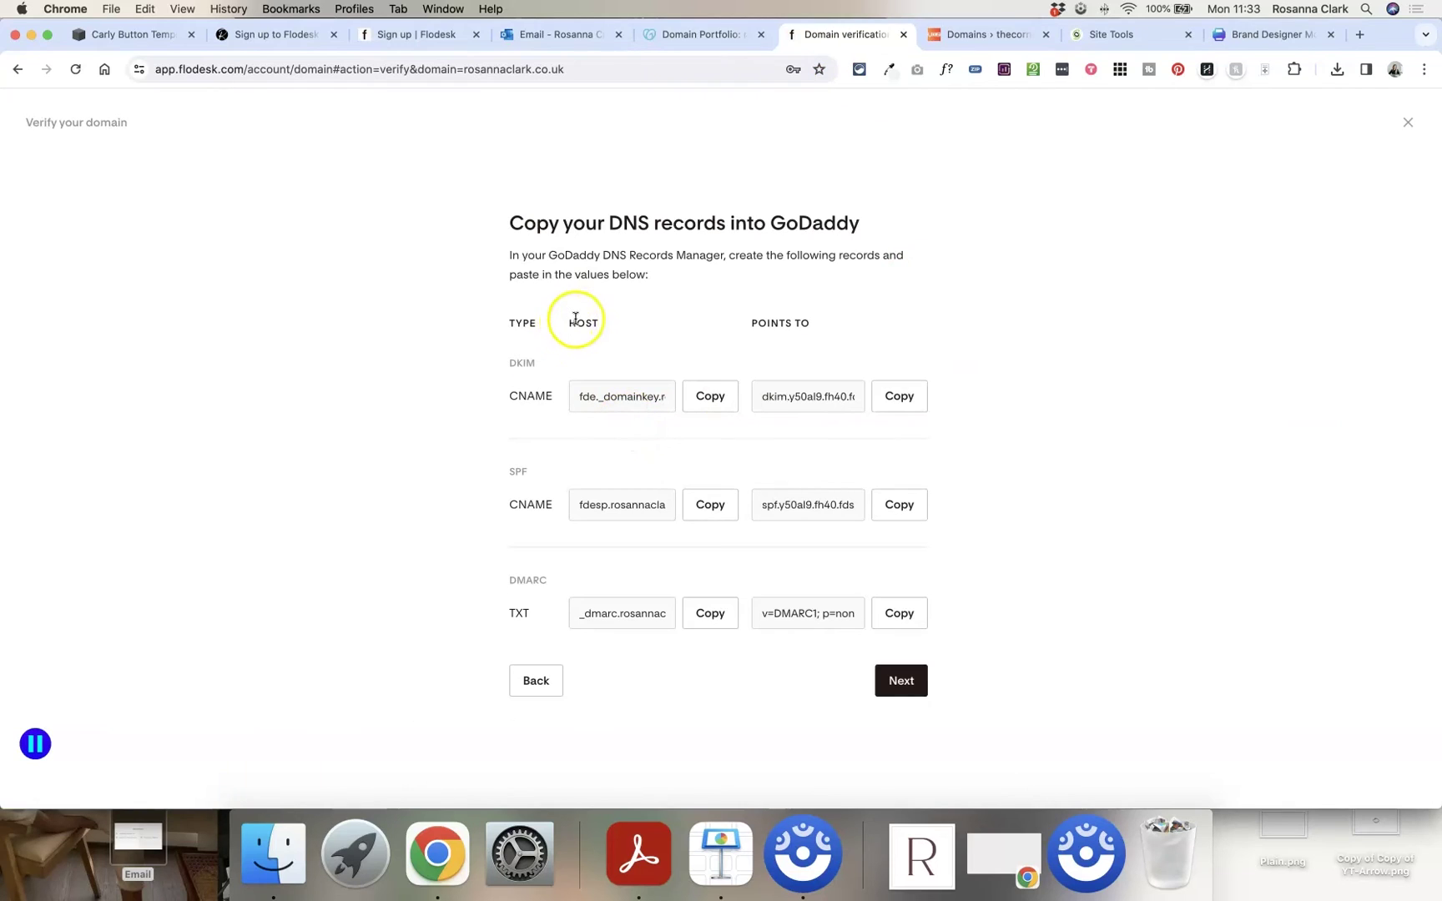
left_click_drag(753, 323, 826, 325)
left_click(814, 324)
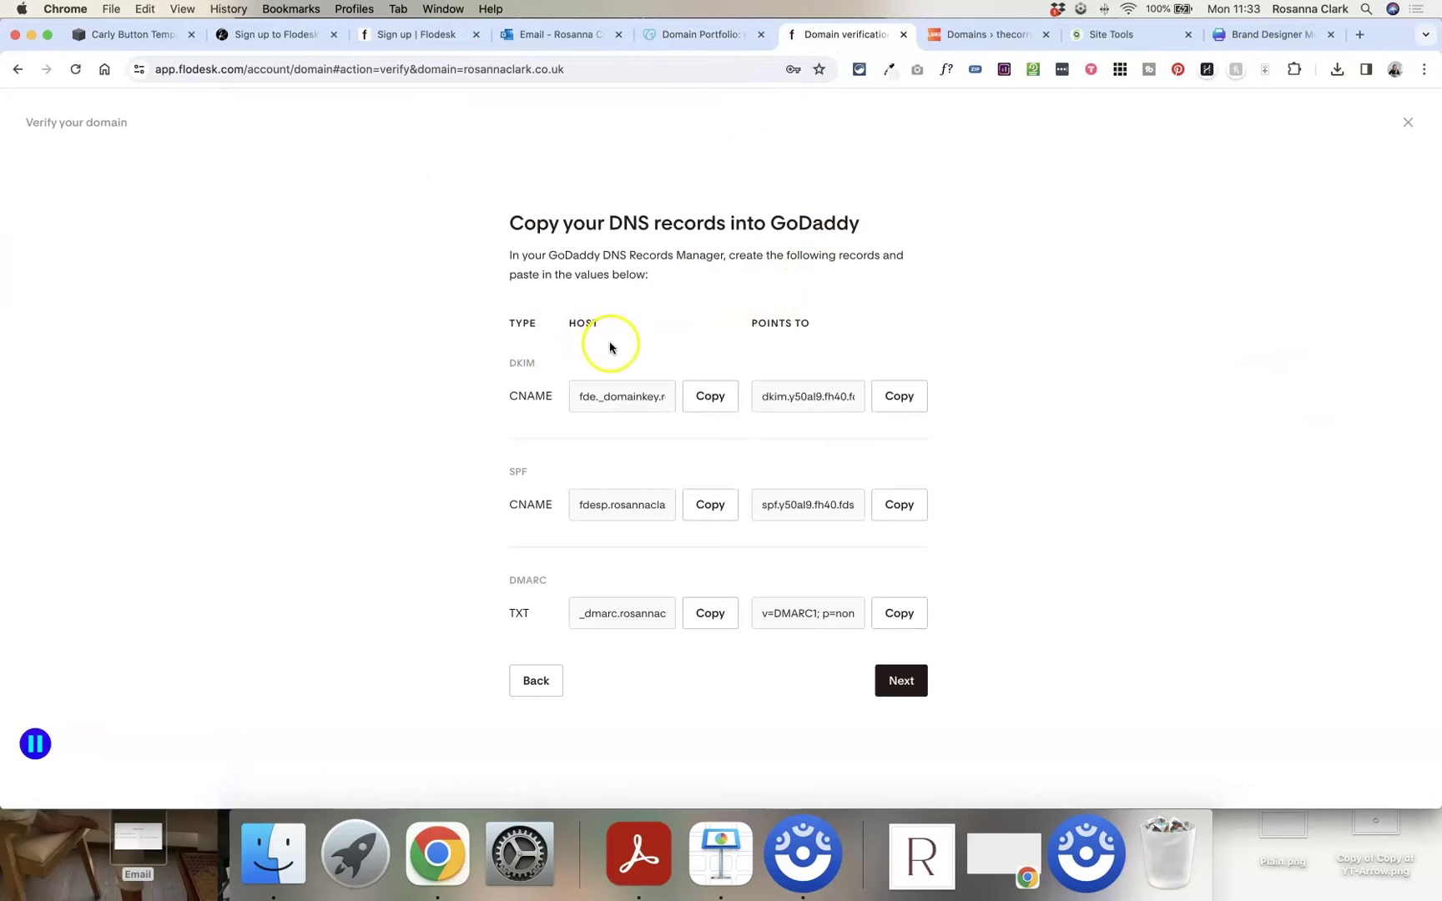
left_click(710, 397)
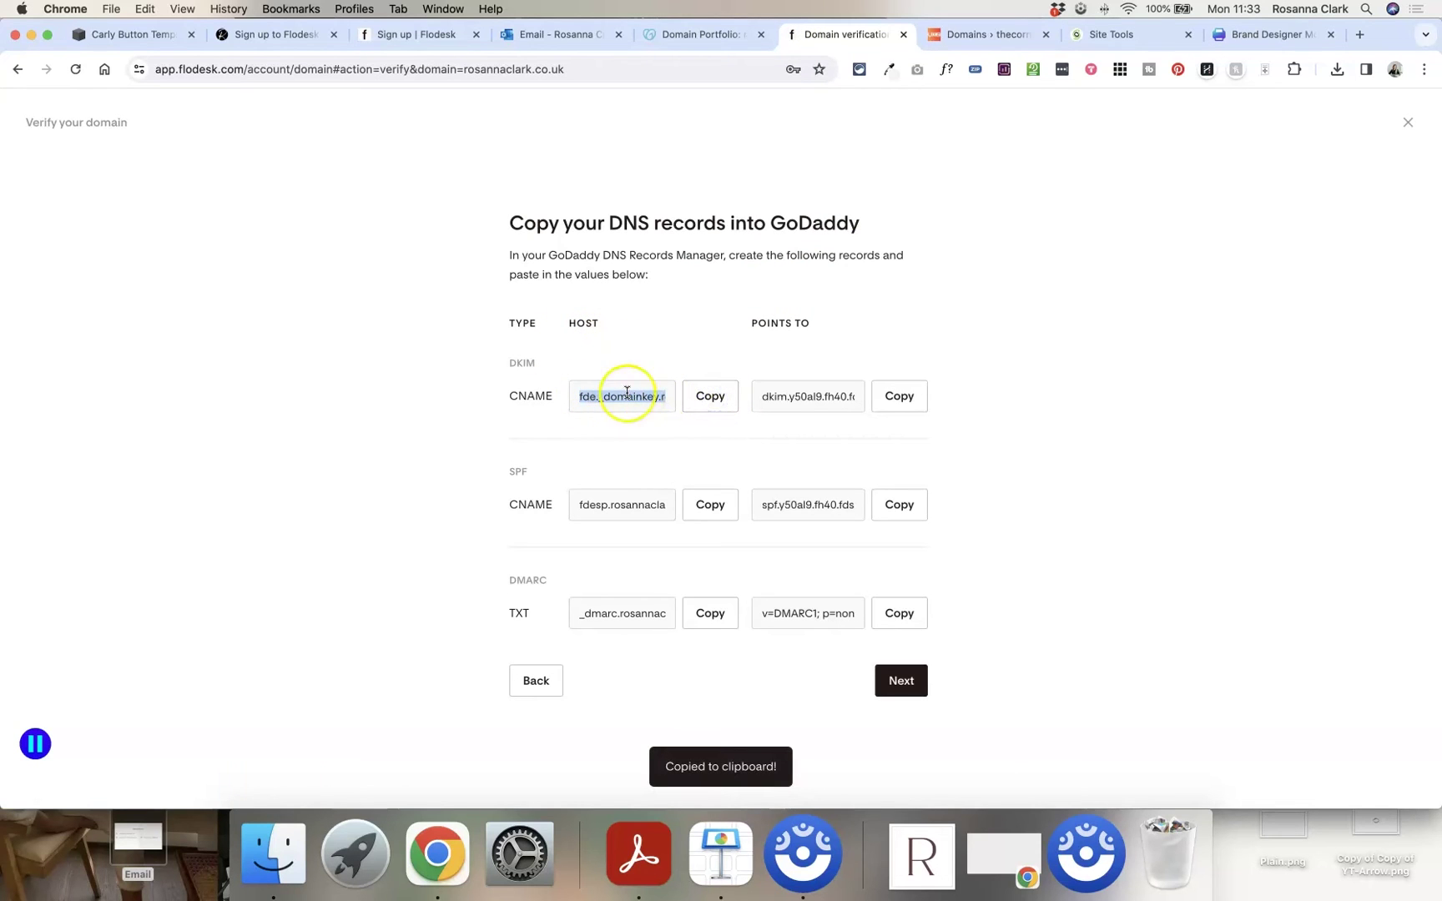
left_click(655, 37)
left_click(536, 362)
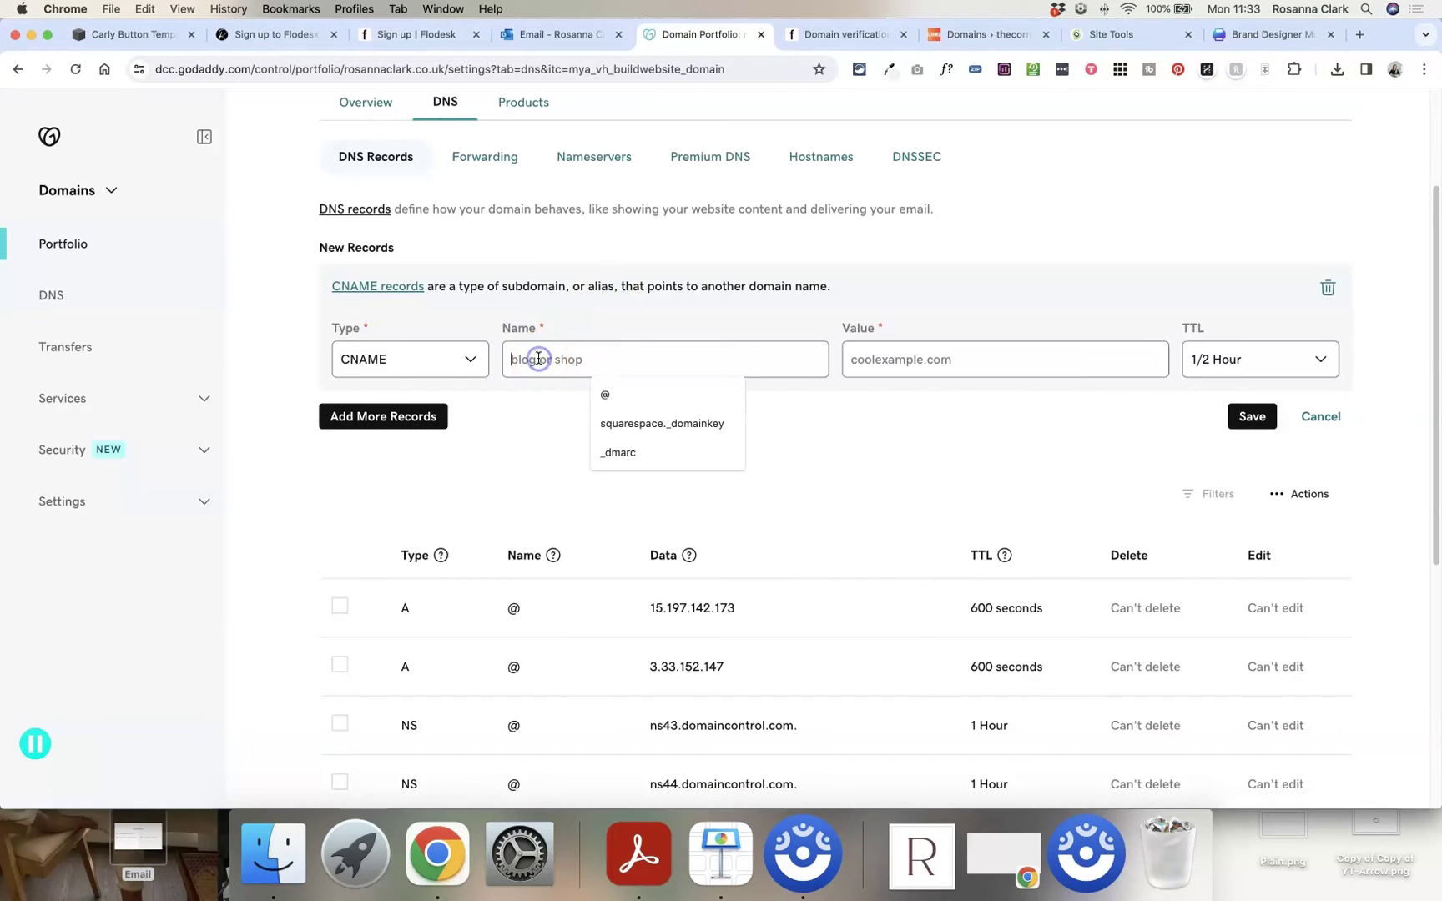
Paste the DKIM host fde._domainkey.rosannaclark.co.uk into the record's Name field.
key("super+v")
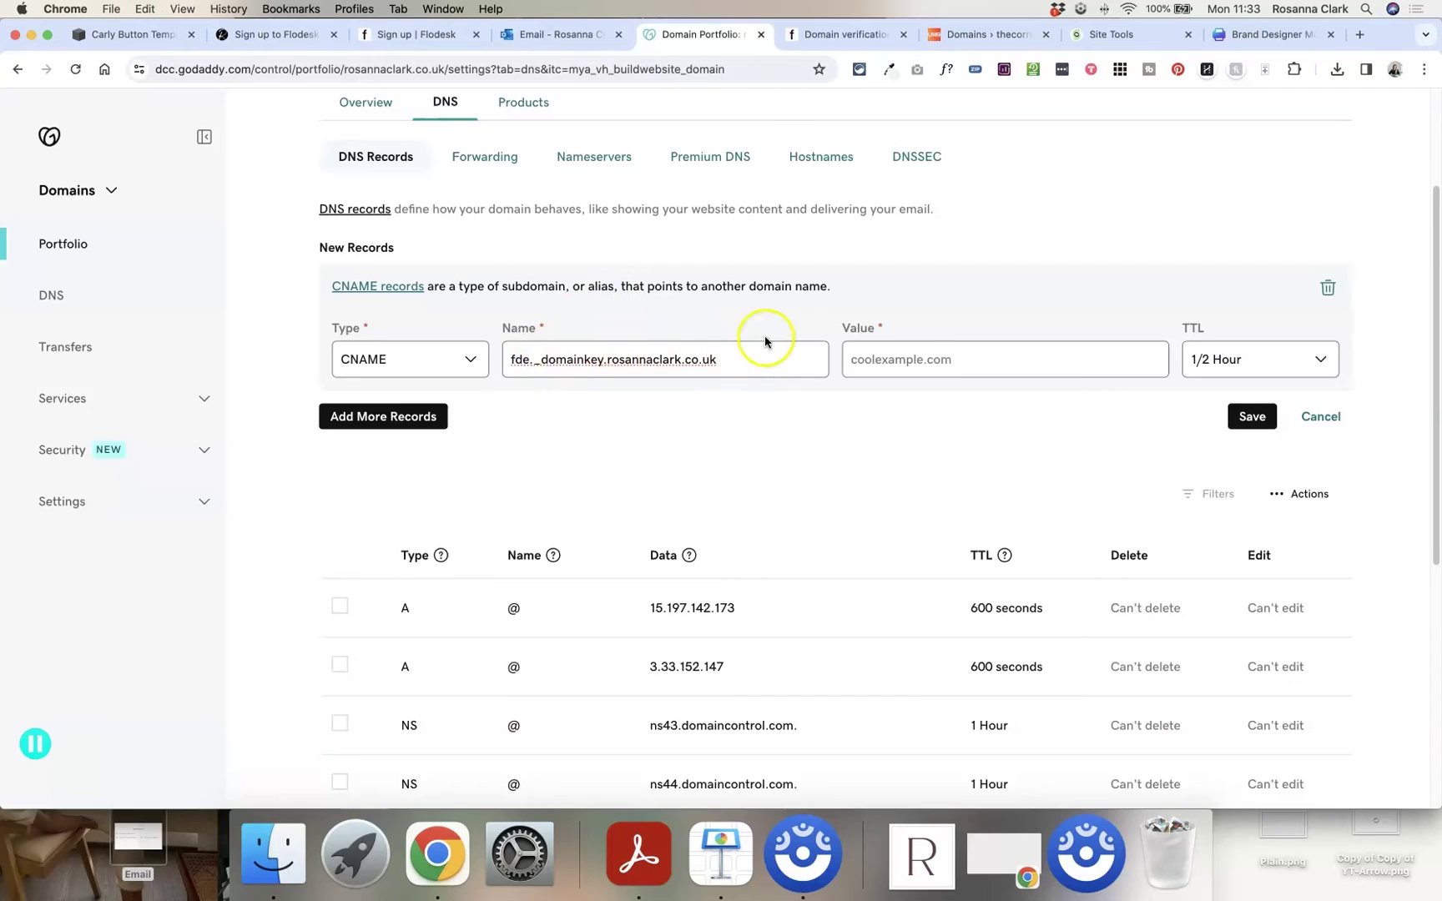
key("ctrl+Tab")
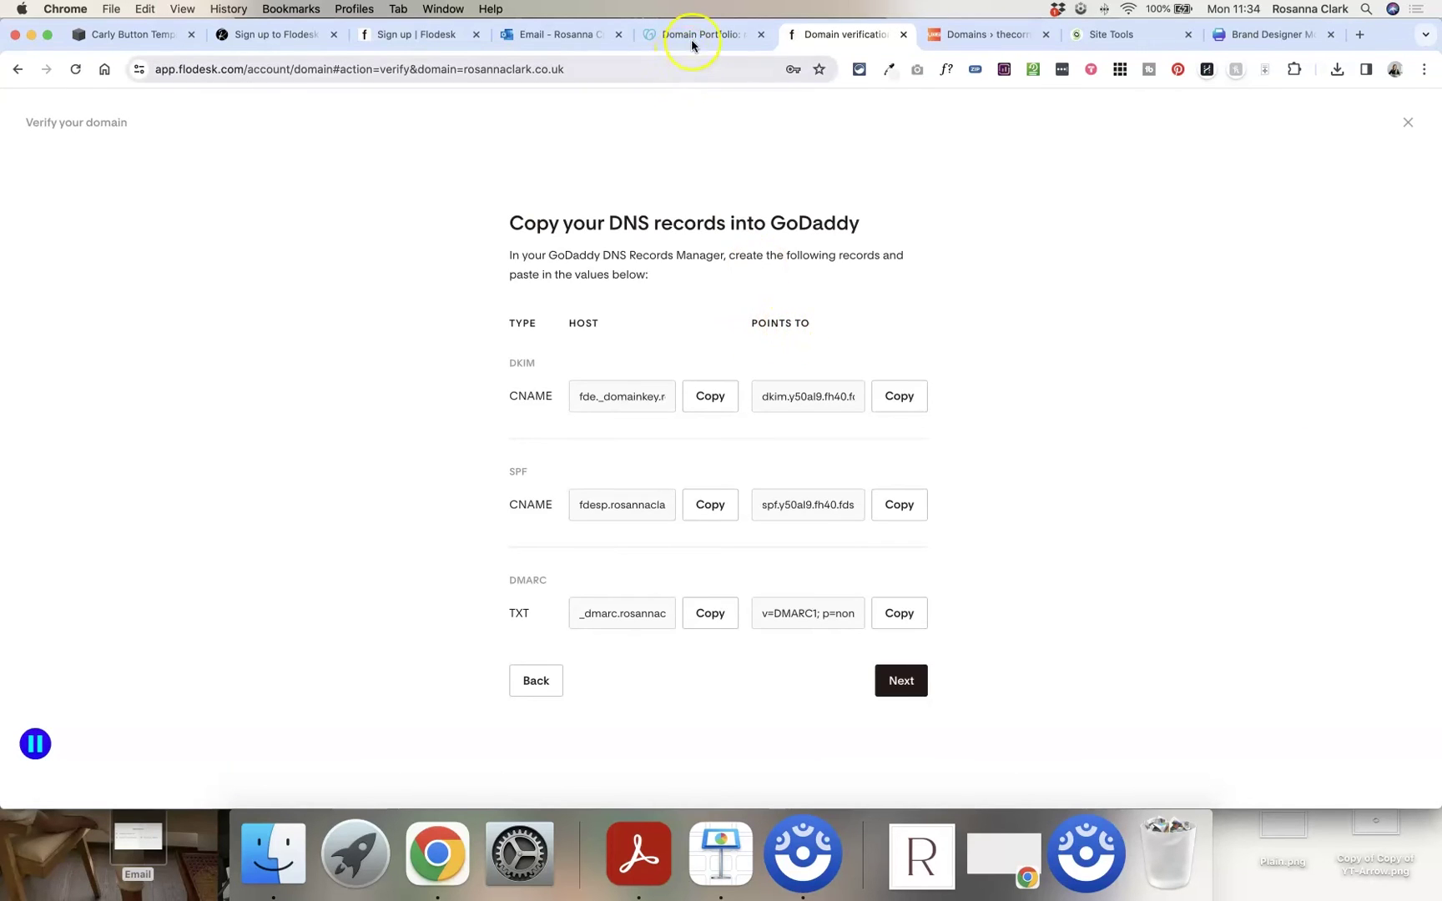
left_click(686, 37)
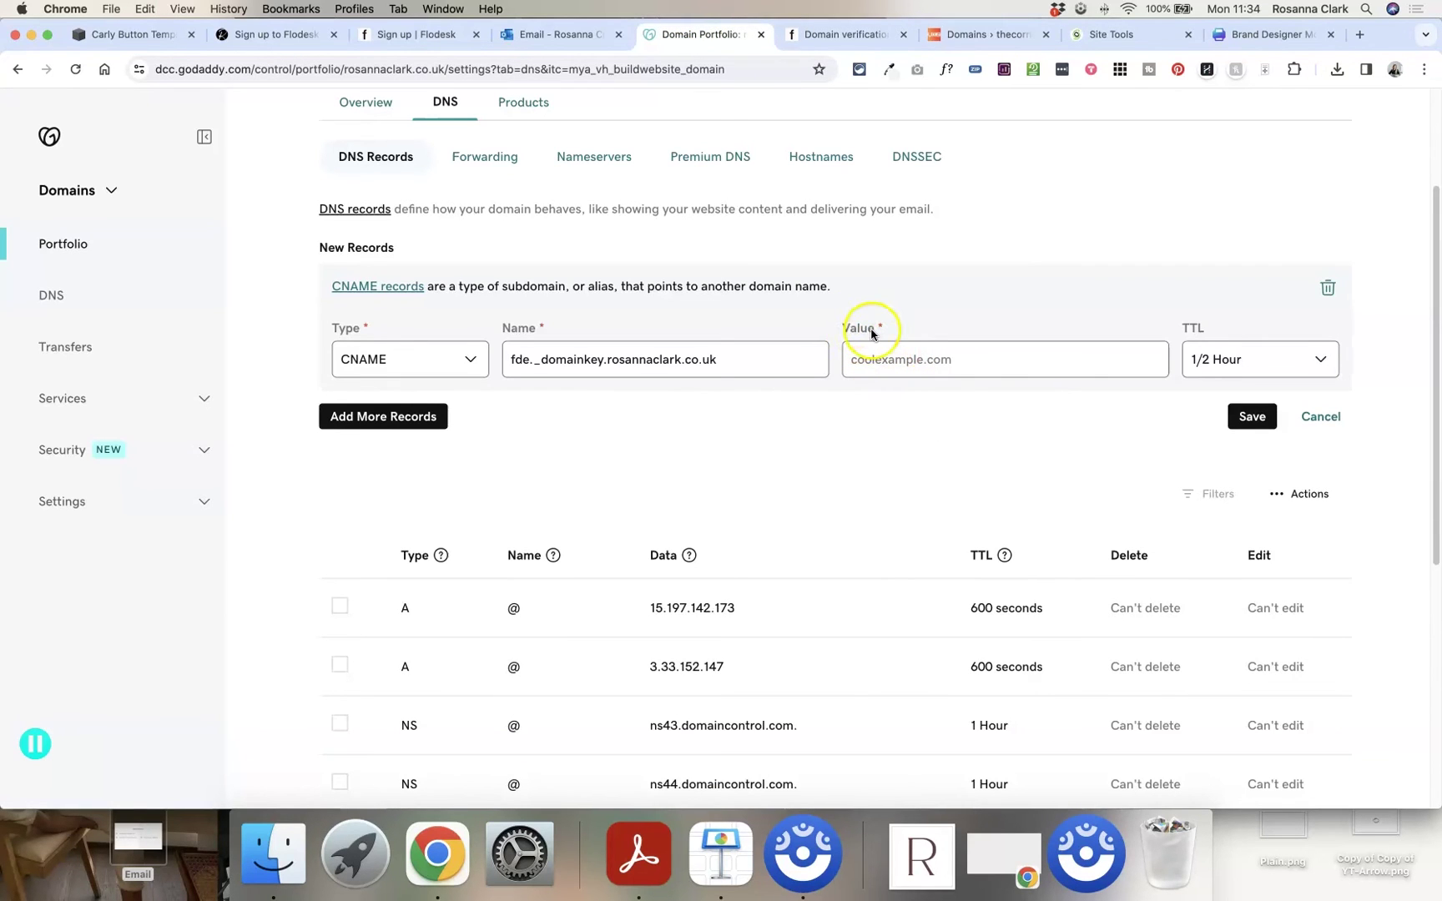
left_click(831, 35)
left_click(709, 37)
Paste the DKIM value dkim.y50al9.fh40.fdske.com into Value and save the CNAME record.
left_click(831, 34)
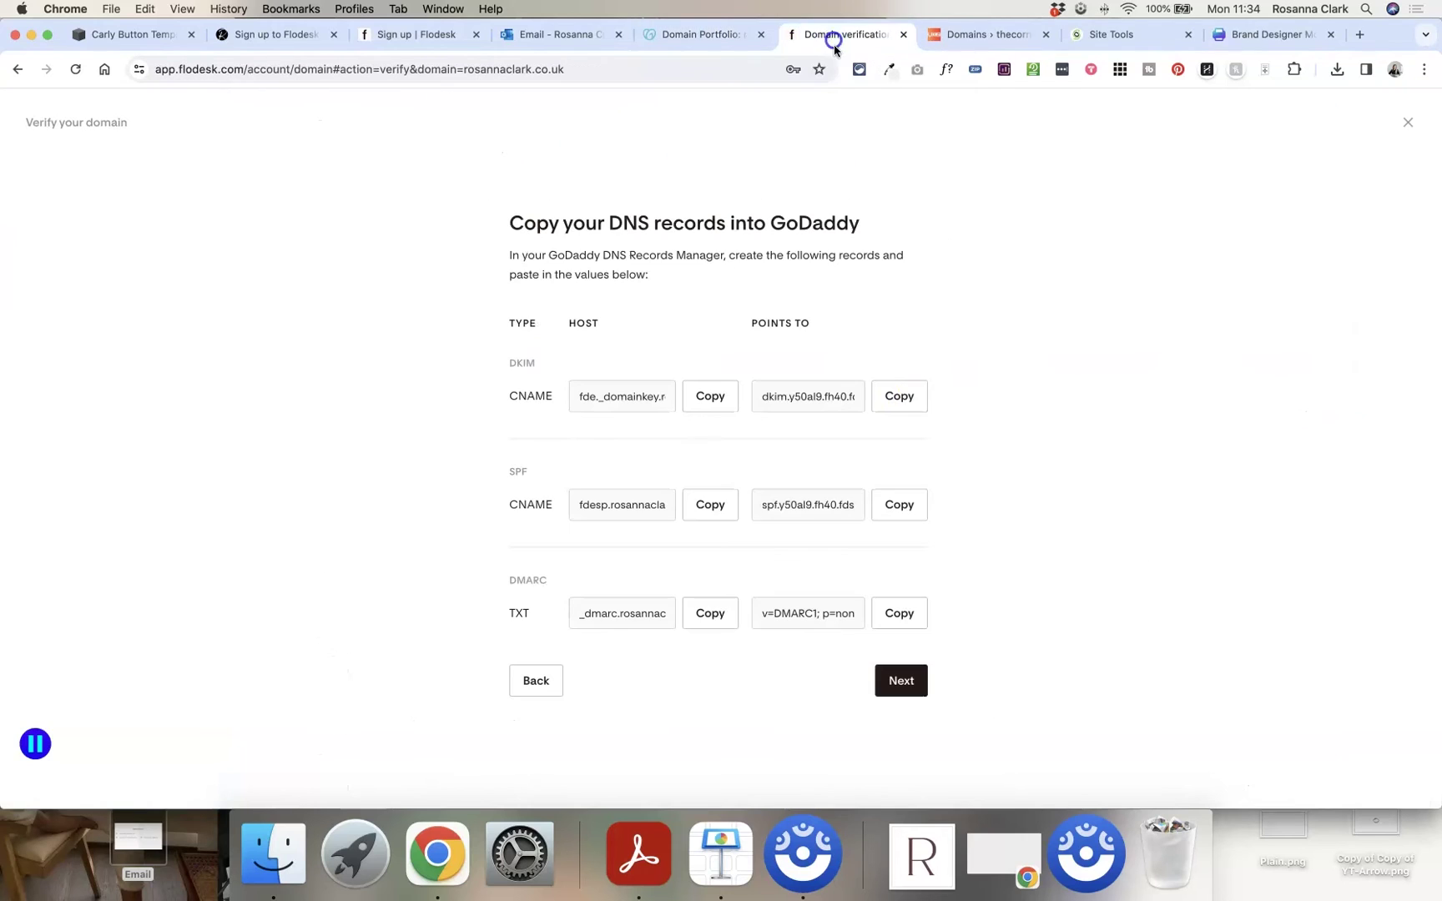
left_click(902, 395)
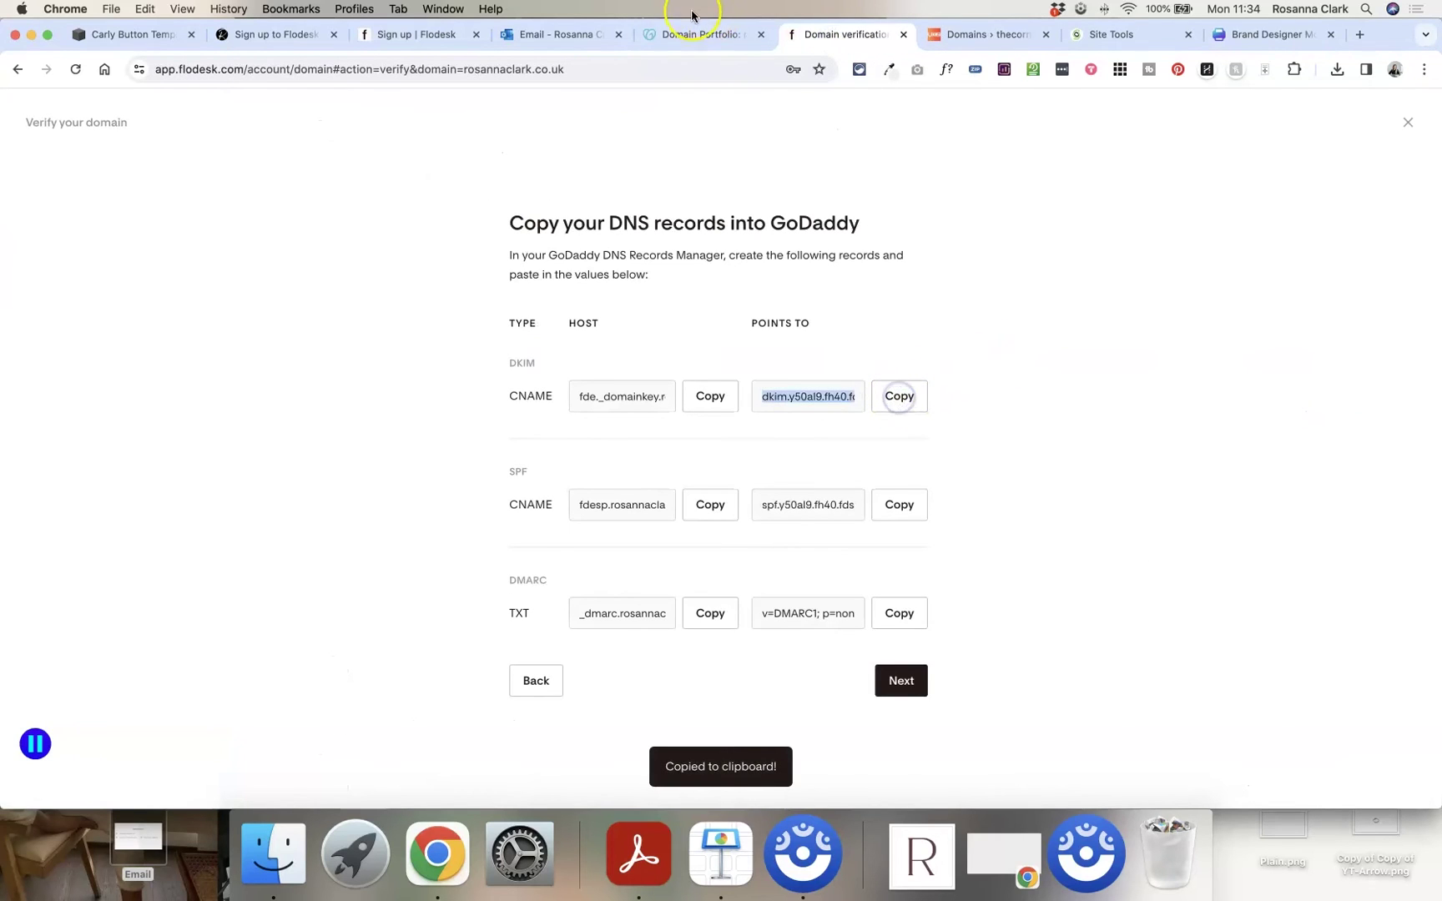
left_click(692, 32)
left_click(889, 356)
key("super+v")
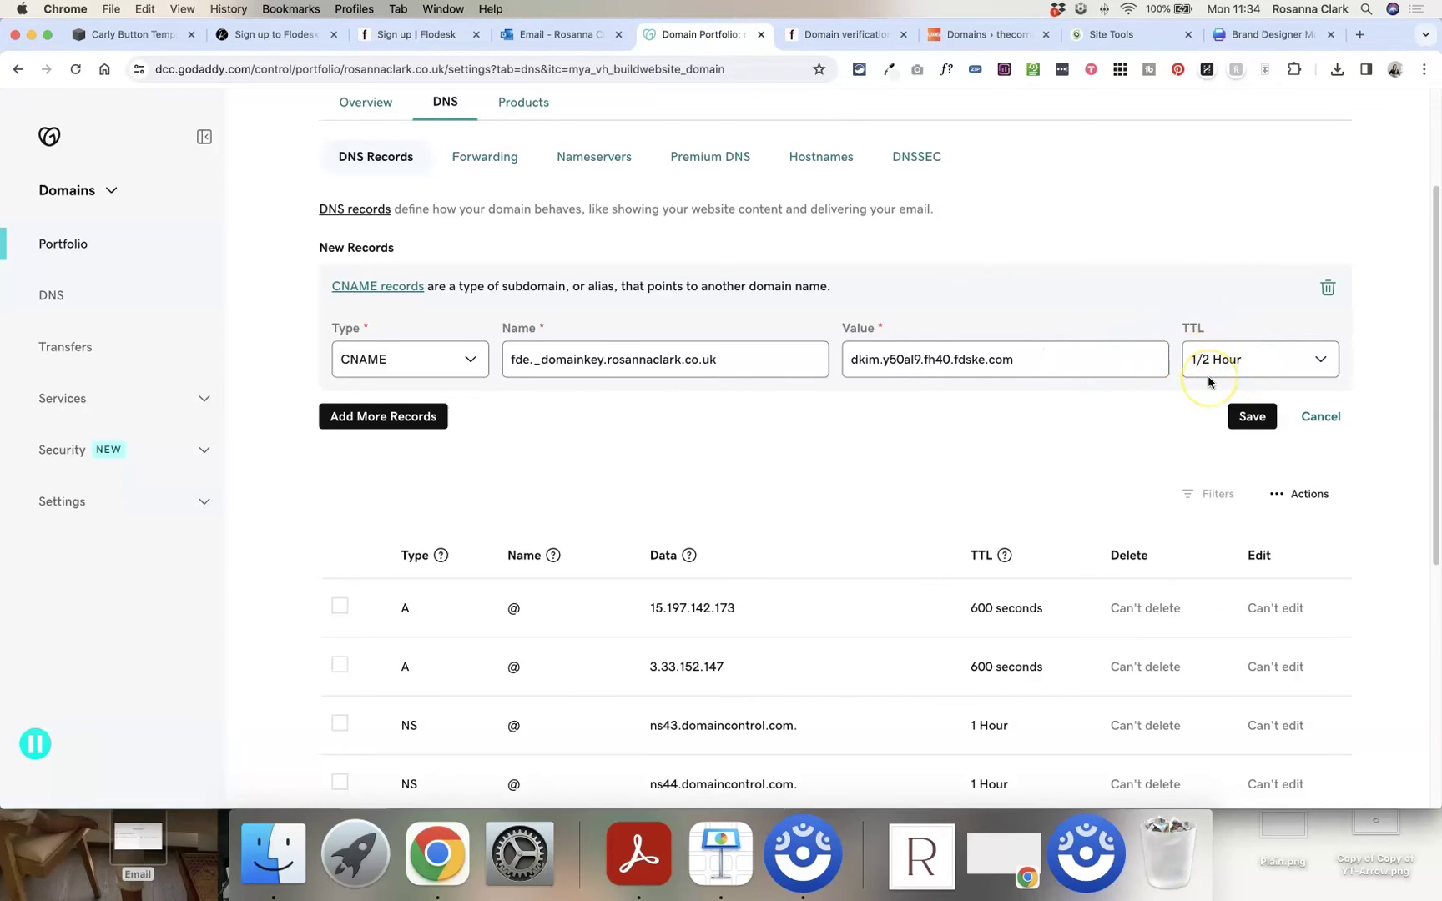
left_click(1254, 420)
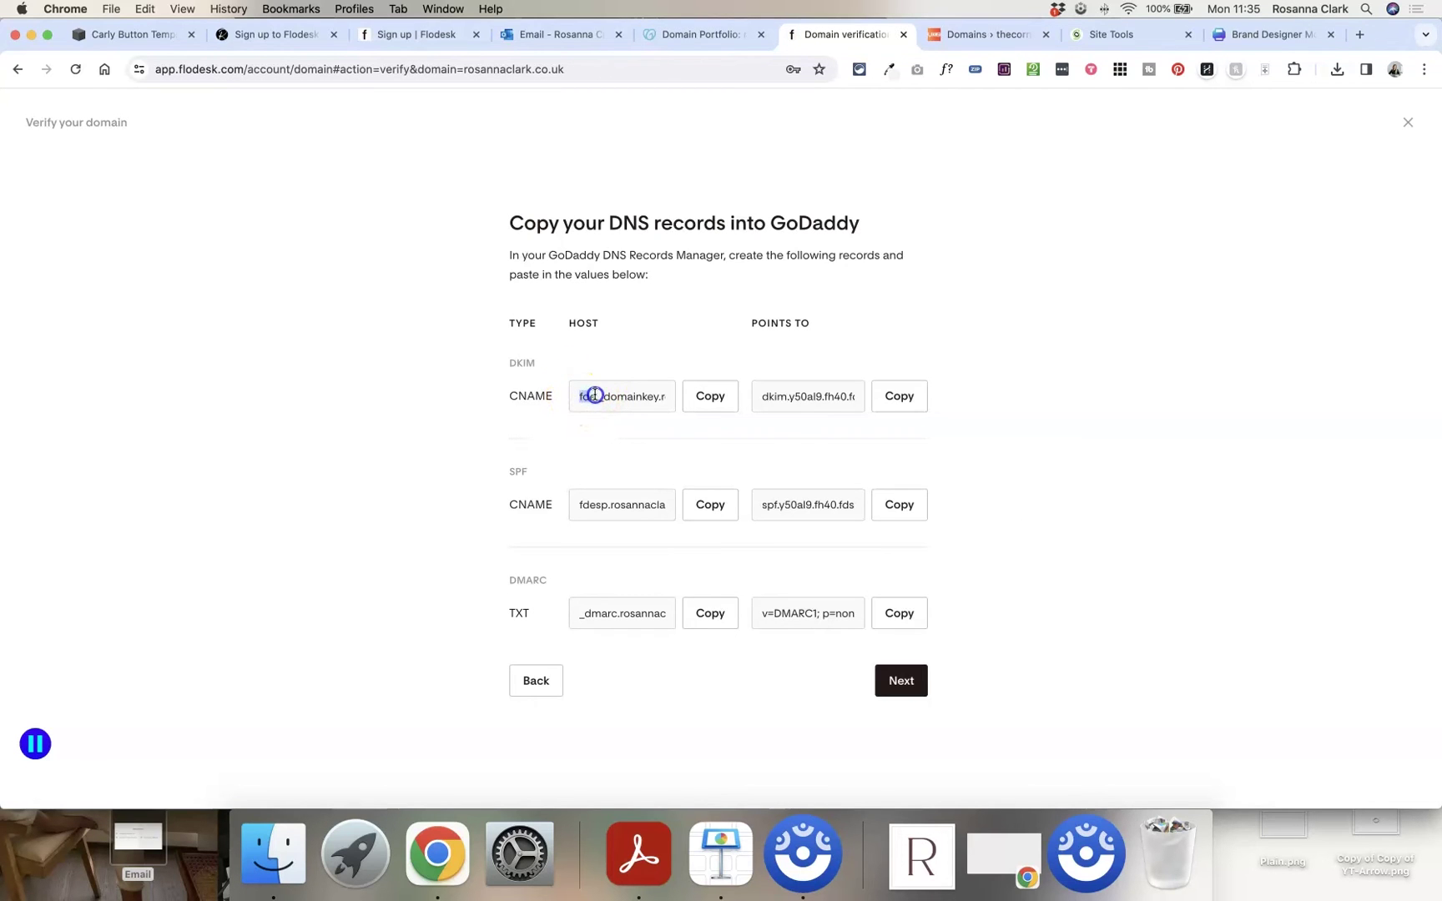
Inspect the full DKIM host name and its domain part in Flodesk.
left_click(637, 398)
left_click(577, 400)
left_click_drag(582, 397, 605, 397)
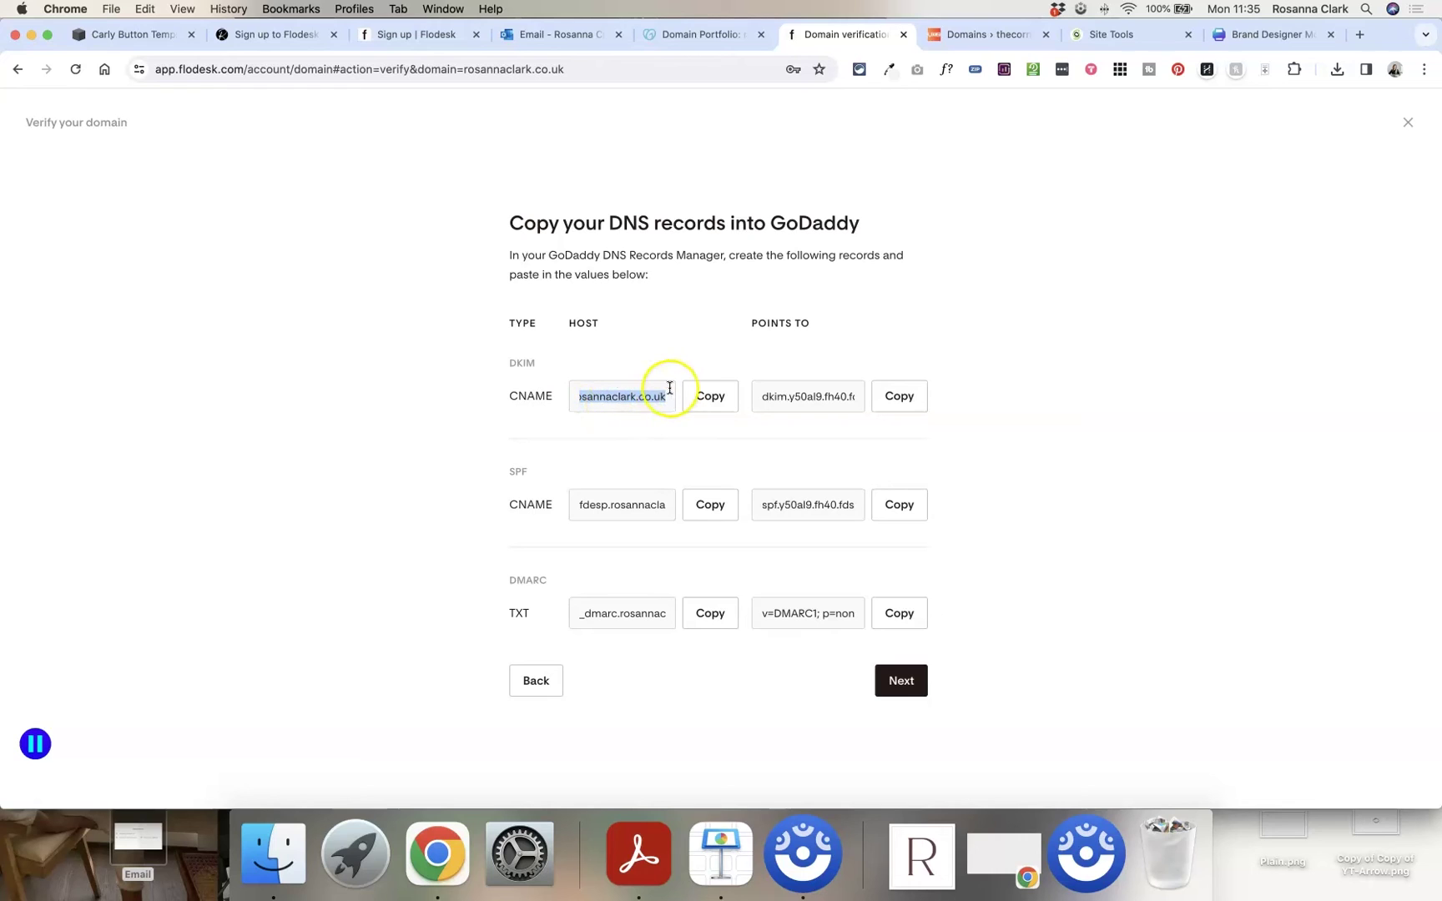
left_click(701, 35)
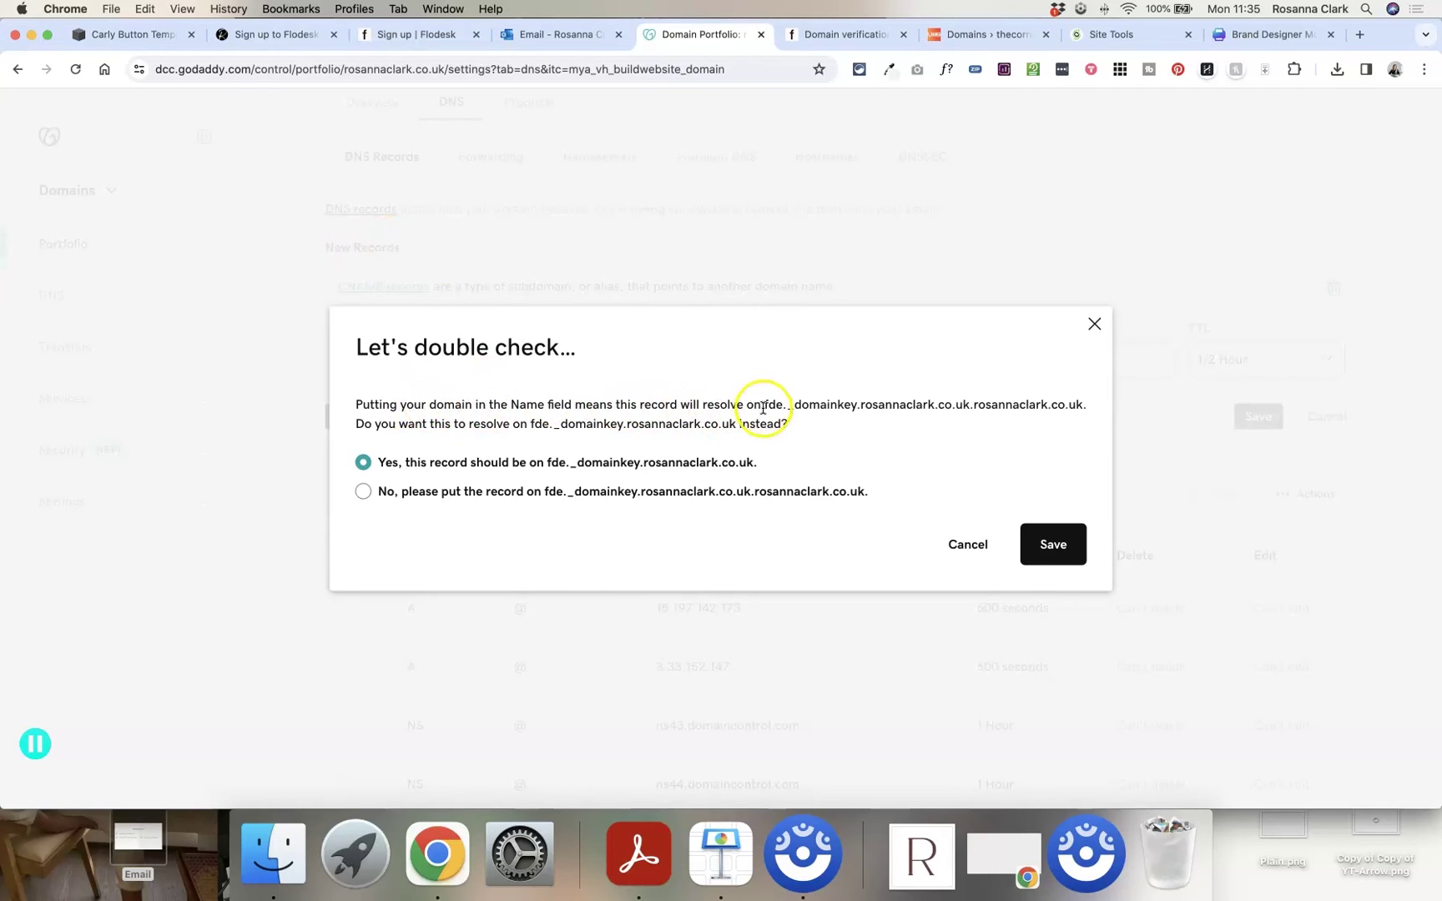
Resolve the doubled-domain warning by saving the record on fde._domainkey.rosannaclark.co.uk.
left_click_drag(843, 404, 841, 399)
left_click(841, 400)
left_click_drag(933, 404, 1097, 399)
left_click(974, 402)
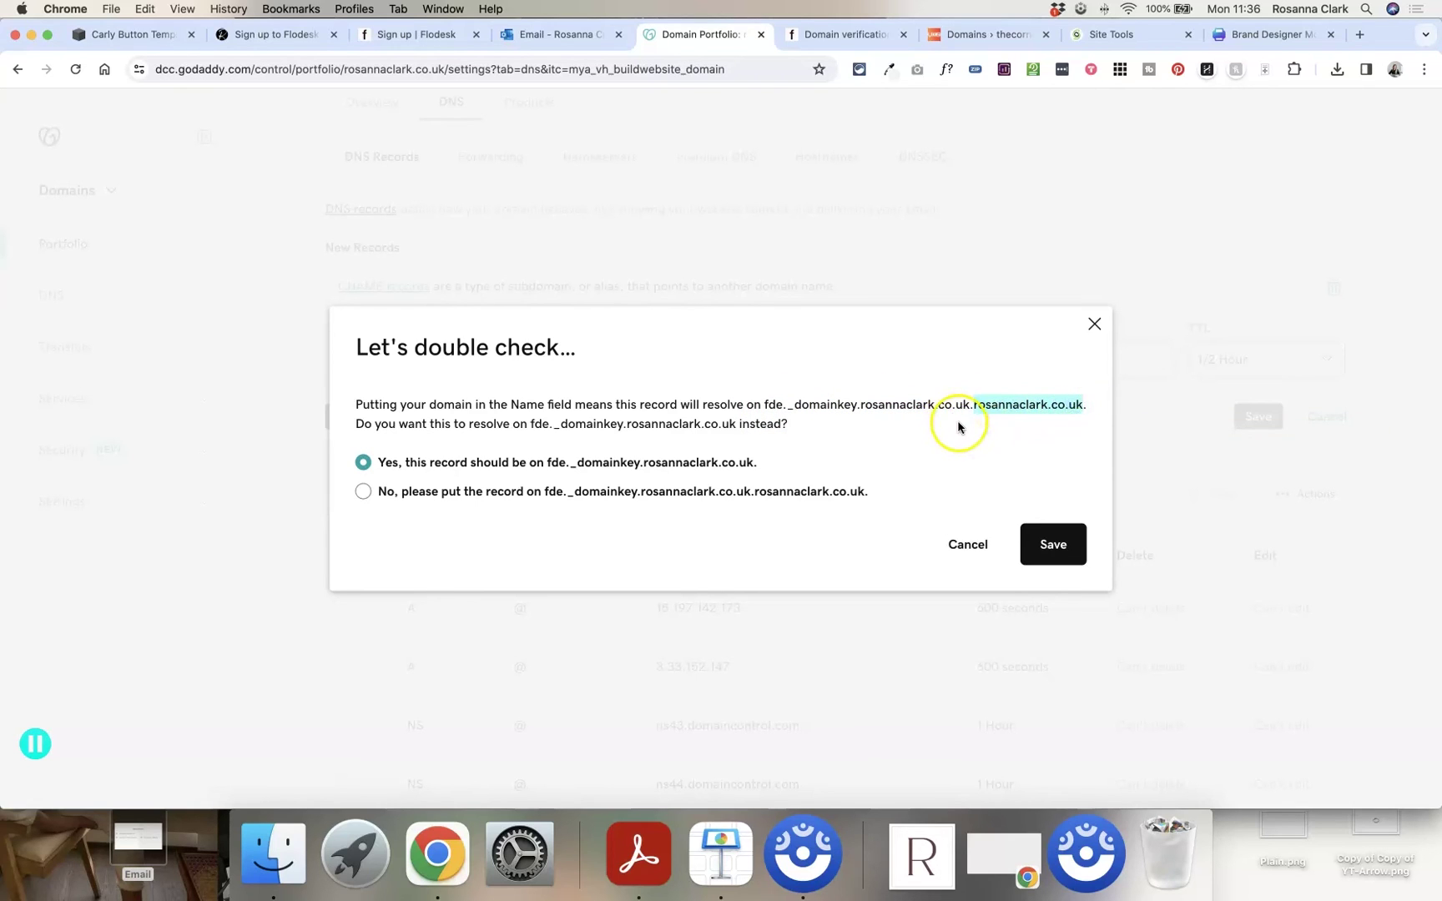
left_click(363, 412)
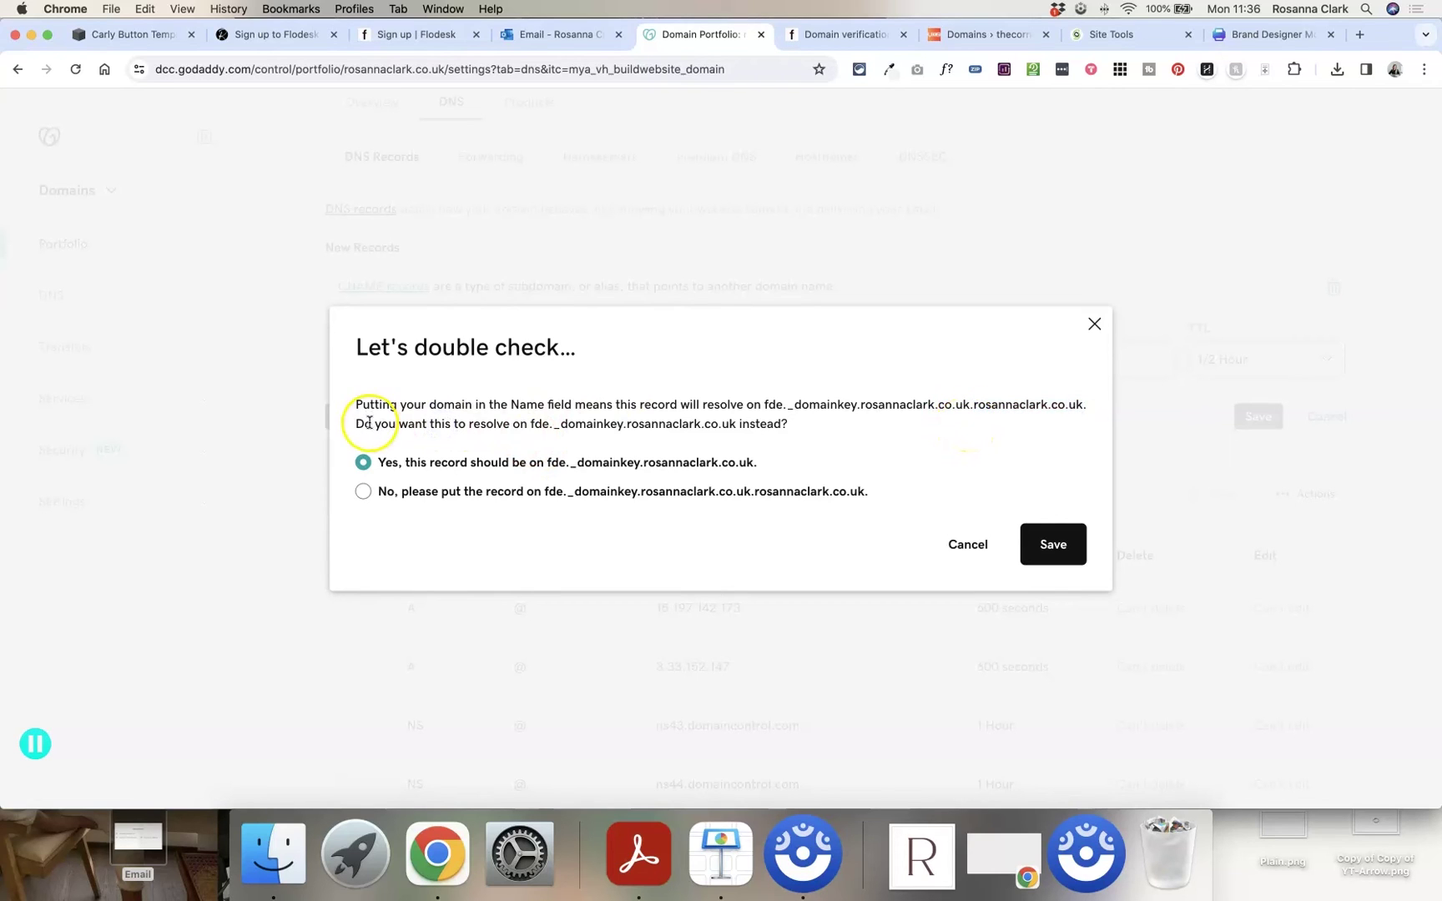
left_click_drag(529, 423, 738, 421)
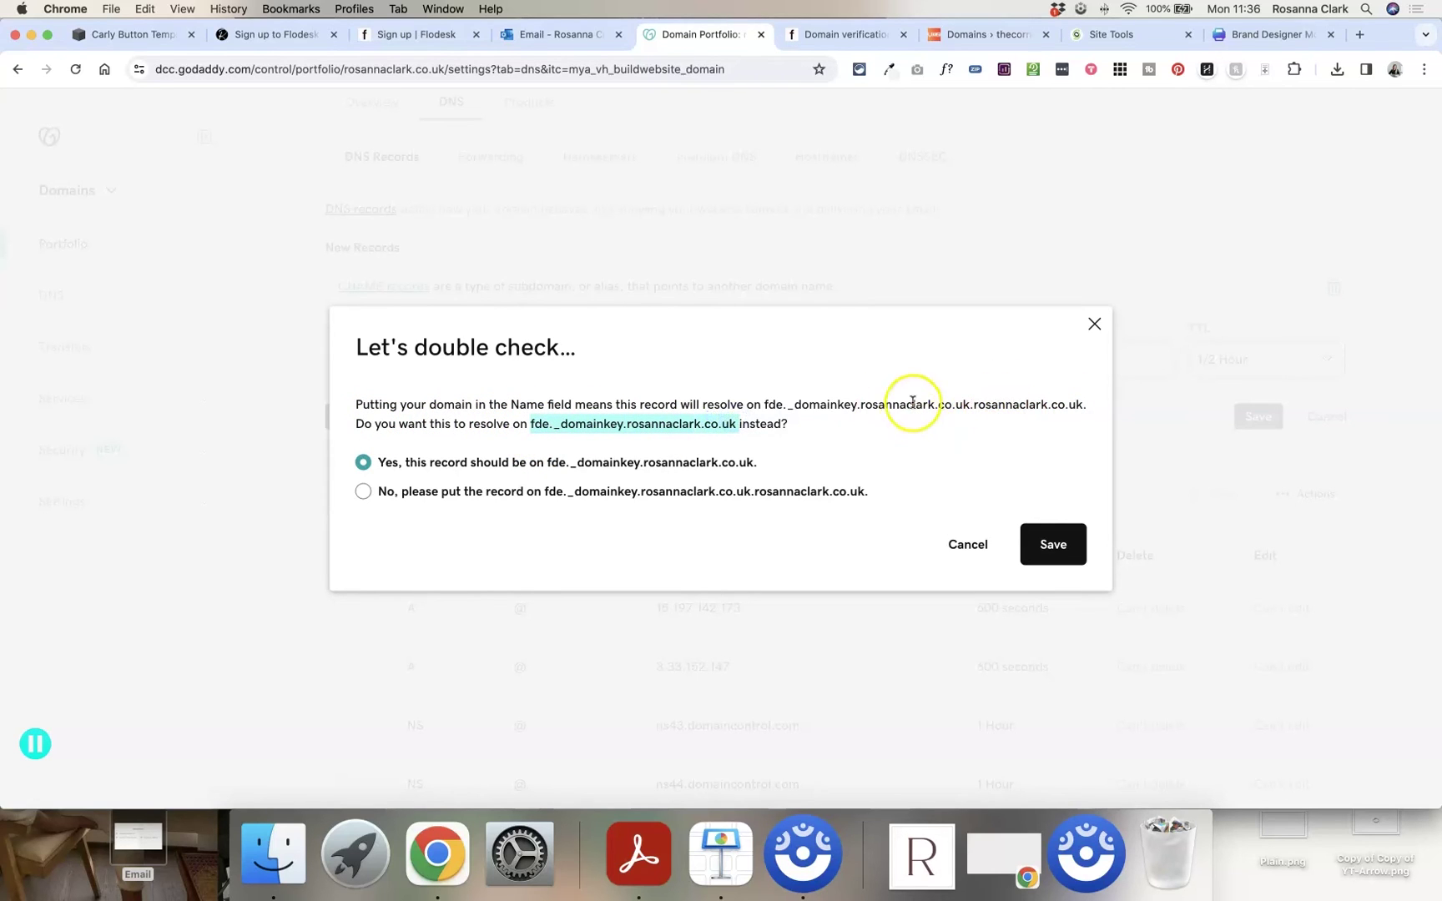
left_click(487, 427)
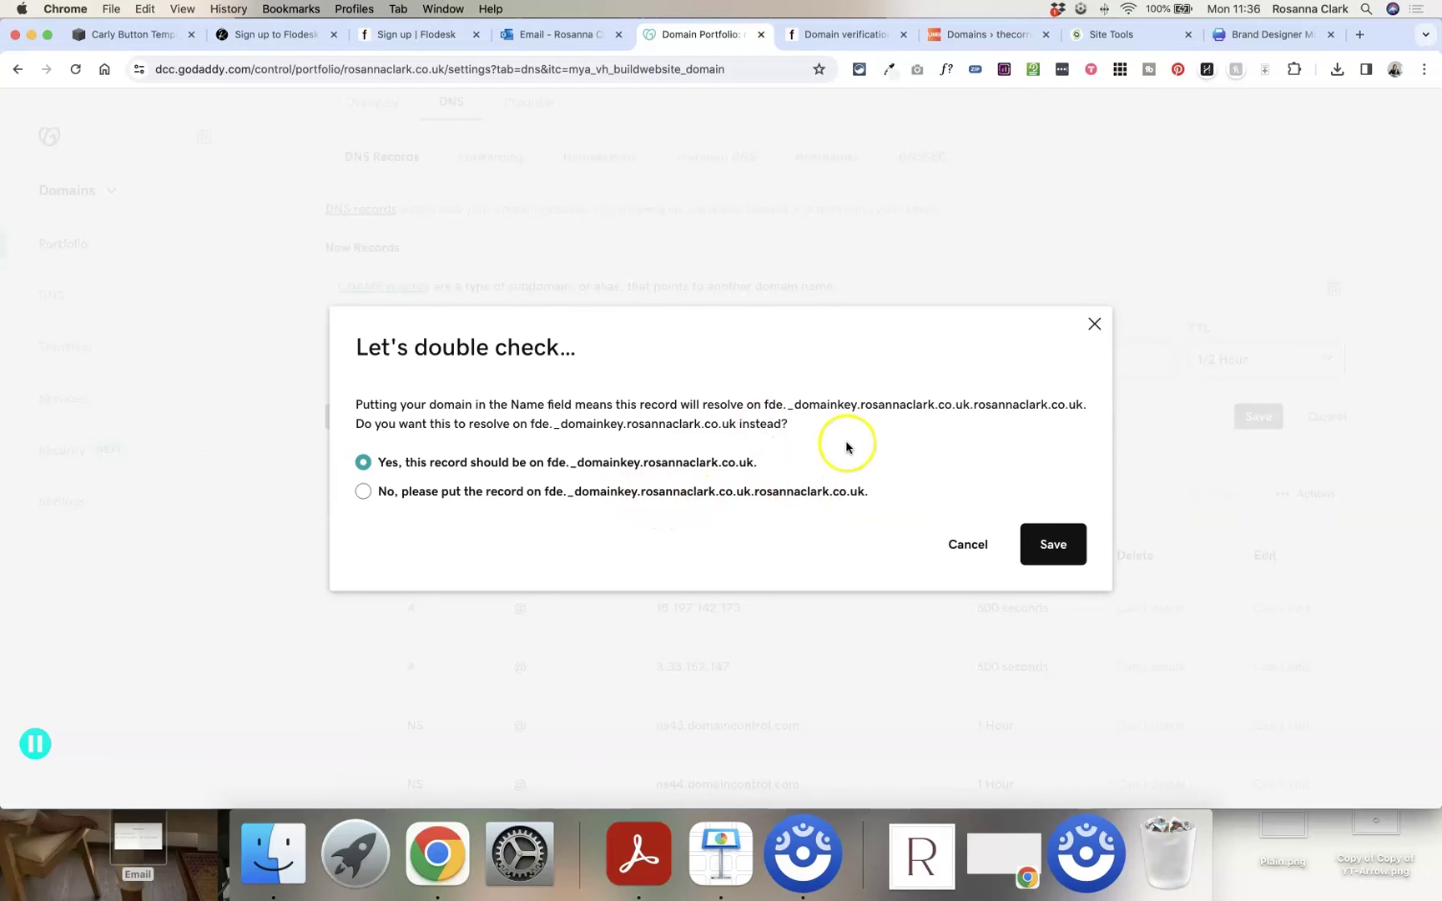
key("Return")
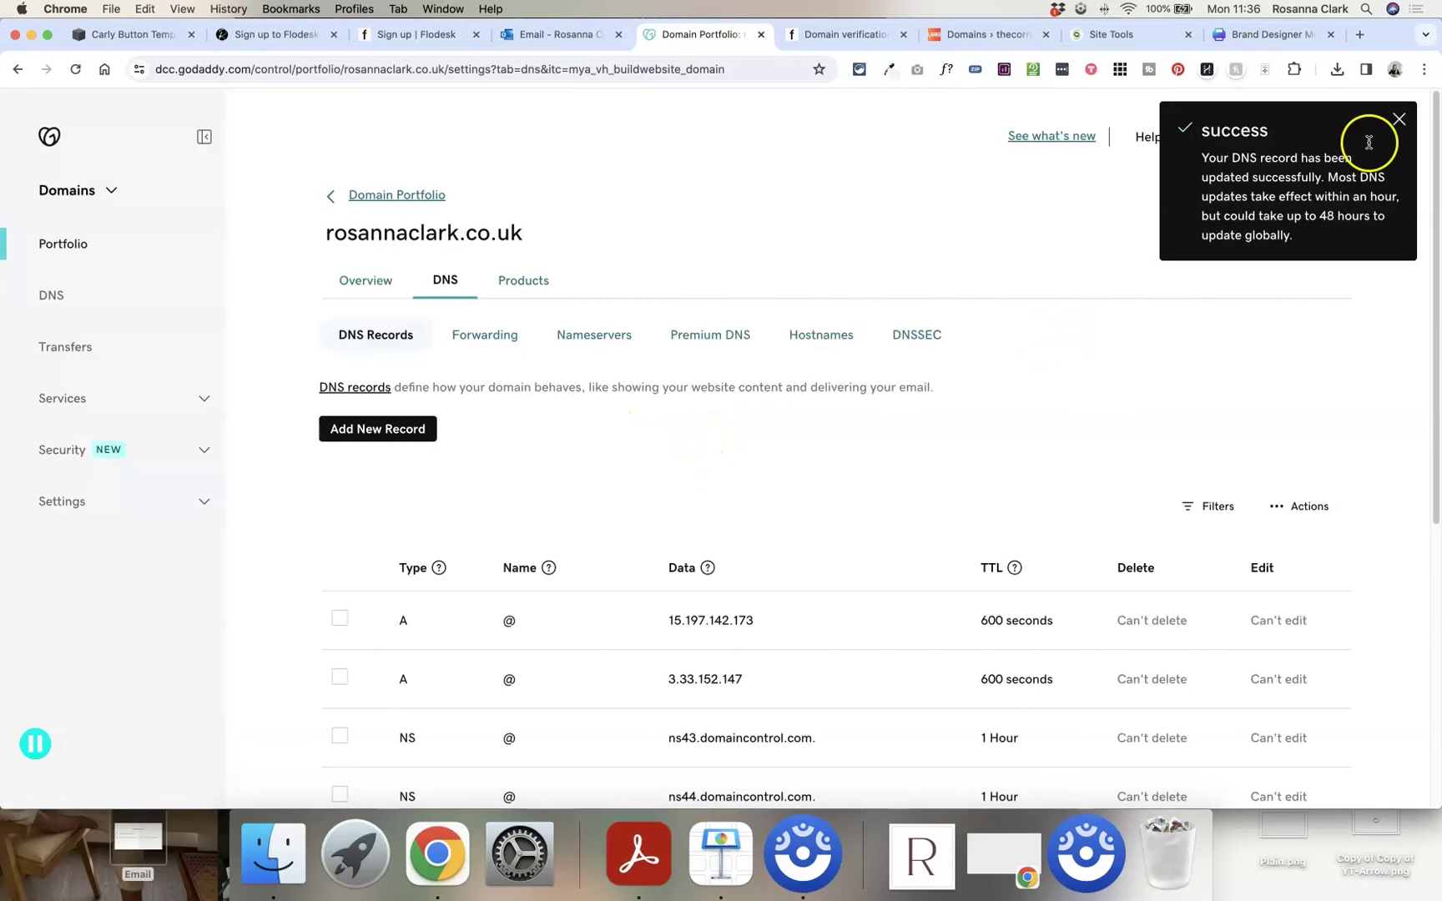
Verify the saved CNAME fde._domainkey record matches Flodesk's DKIM value dkim.y50al9.fh40.fdske.com.
left_click(1398, 120)
scroll(1096, 370, "down", 2)
scroll(1097, 377, "down", 5)
double_click(439, 518)
left_click(504, 519)
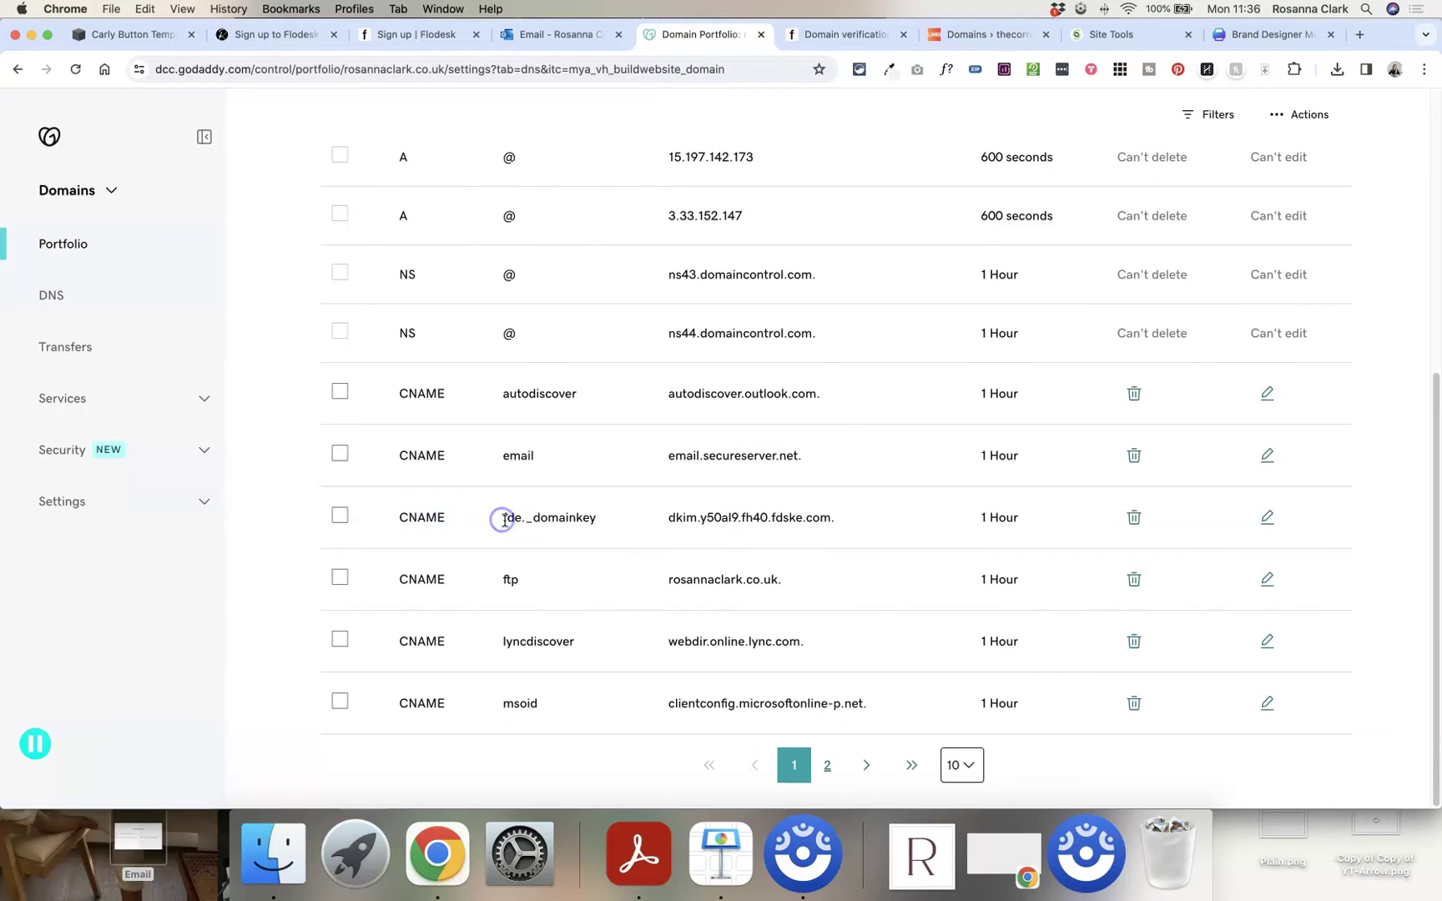
left_click_drag(525, 518, 605, 518)
left_click(687, 519)
left_click_drag(719, 517, 840, 518)
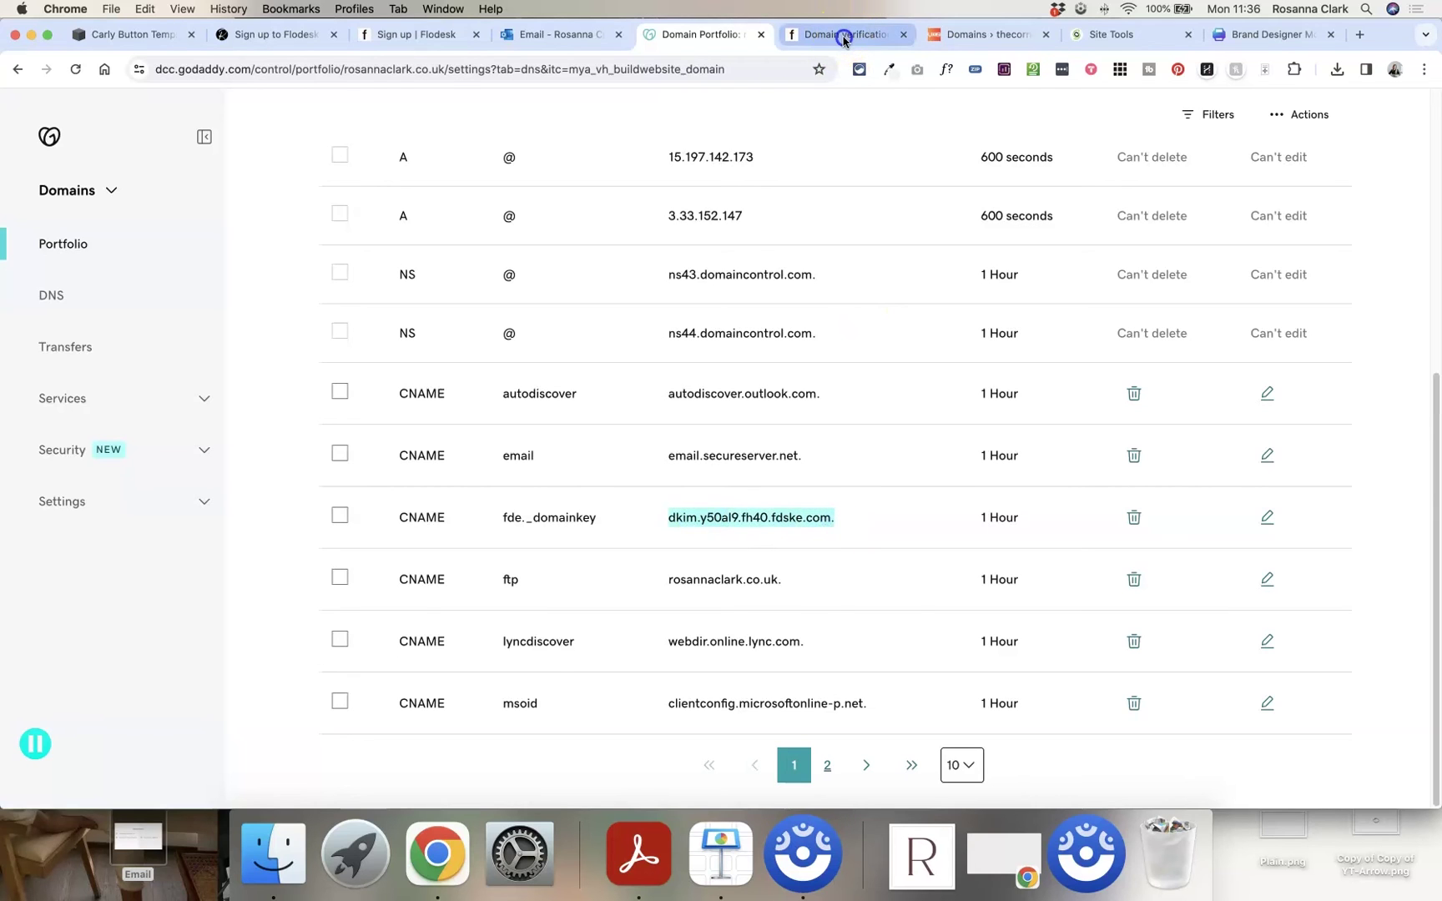
left_click(842, 34)
left_click(814, 398)
left_click(708, 33)
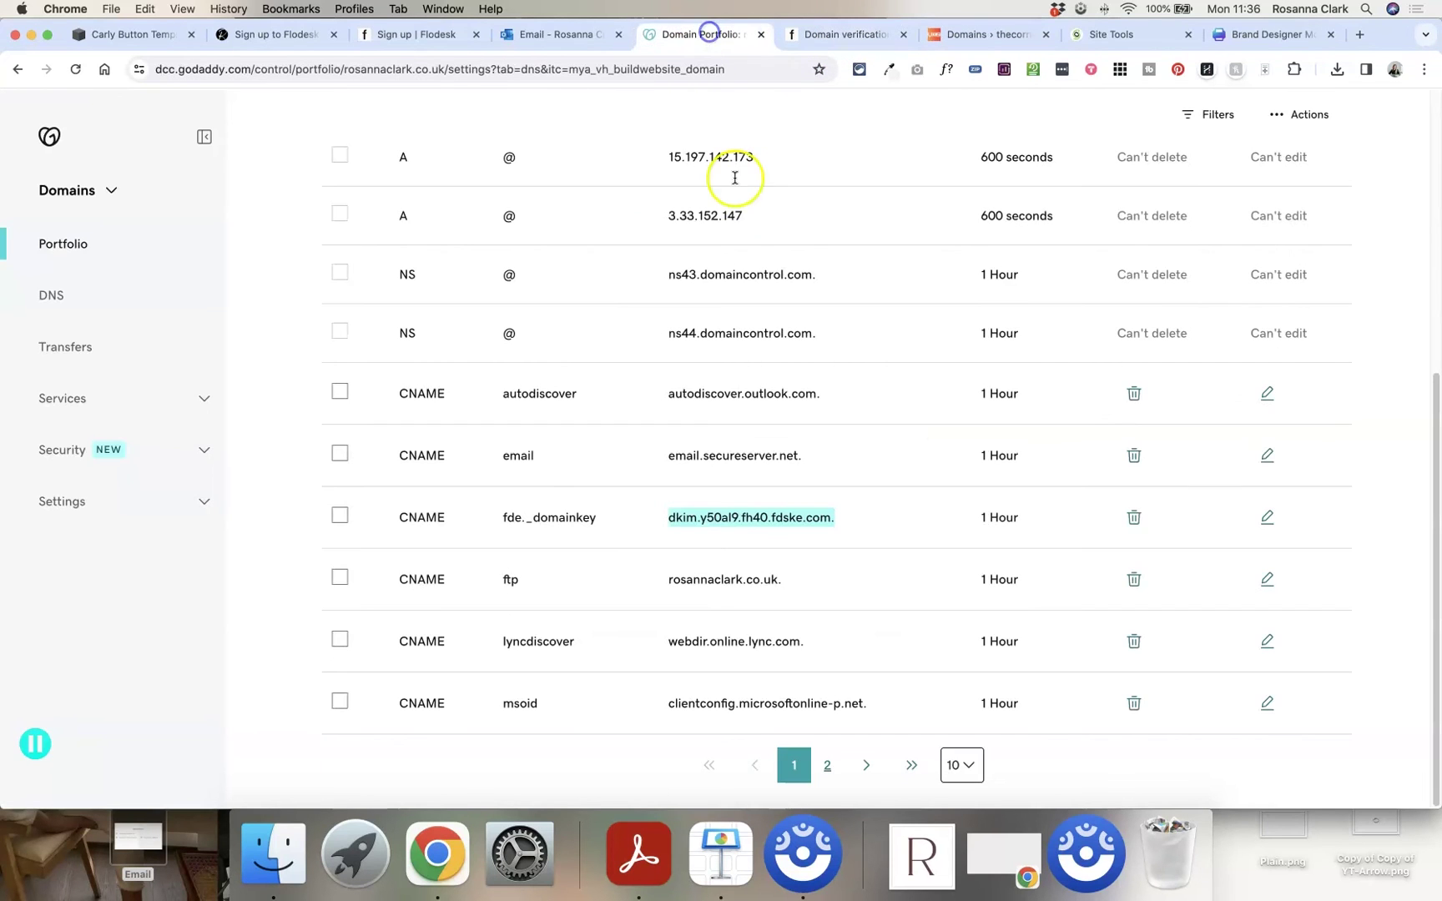
scroll(773, 303, "up", 2)
scroll(784, 275, "up", 2)
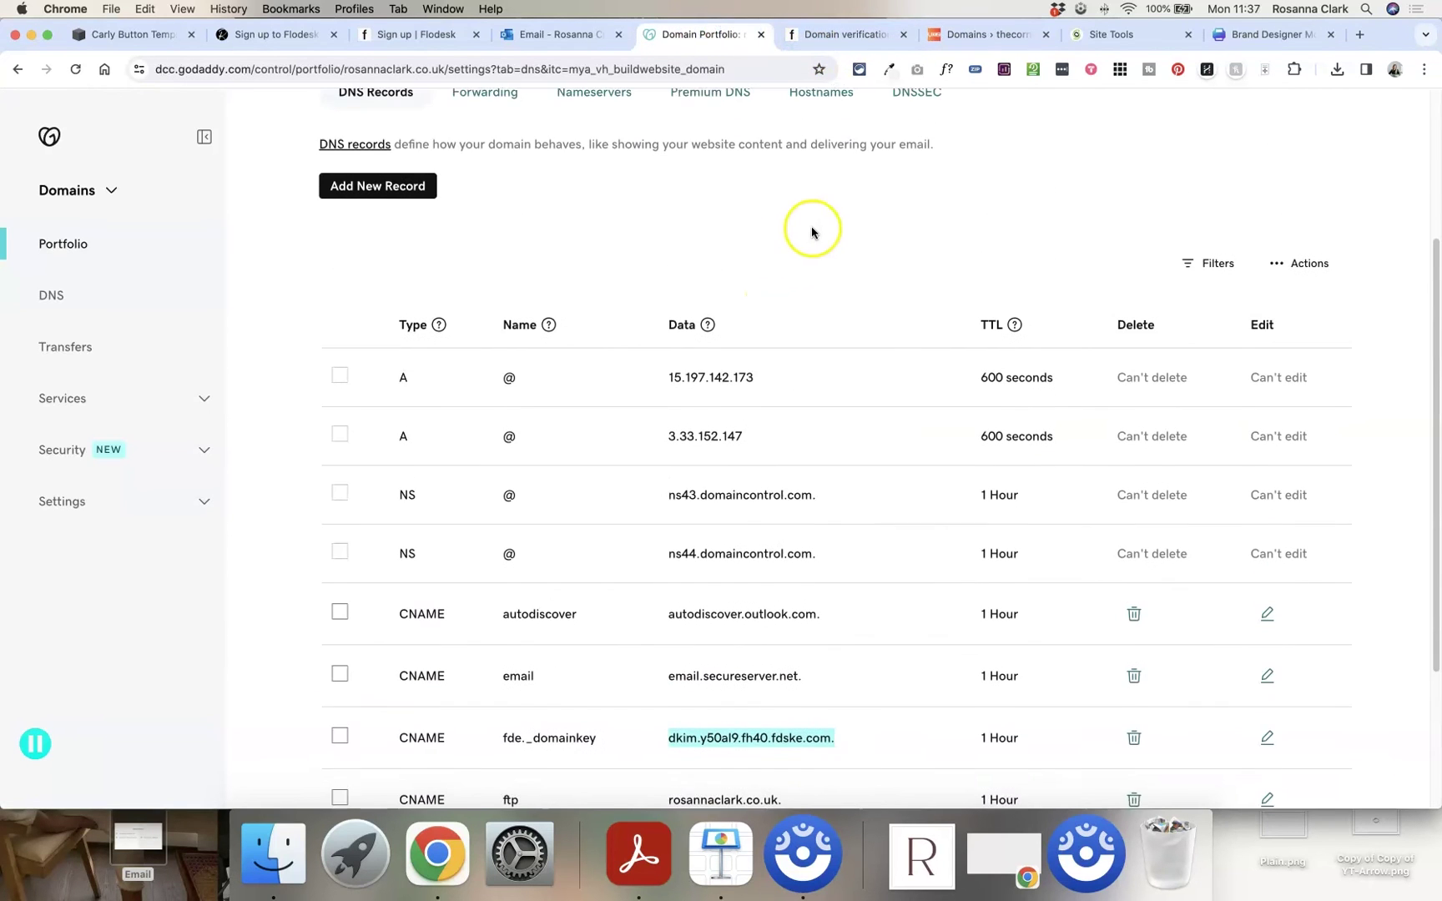
Copy Flodesk's SPF host and paste it into the Name of a new CNAME record.
left_click(842, 33)
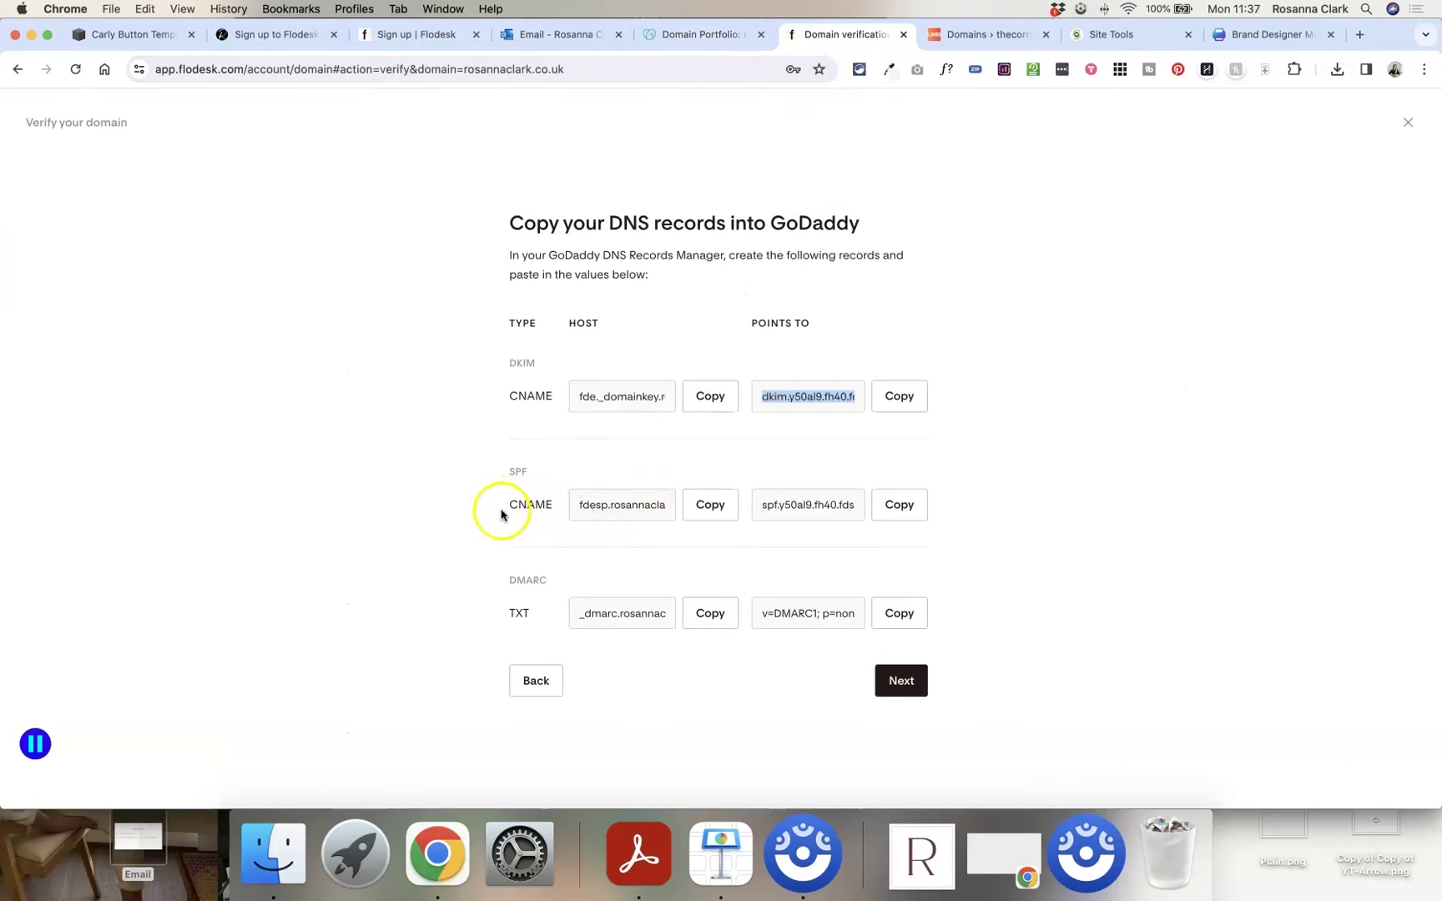
left_click(538, 505)
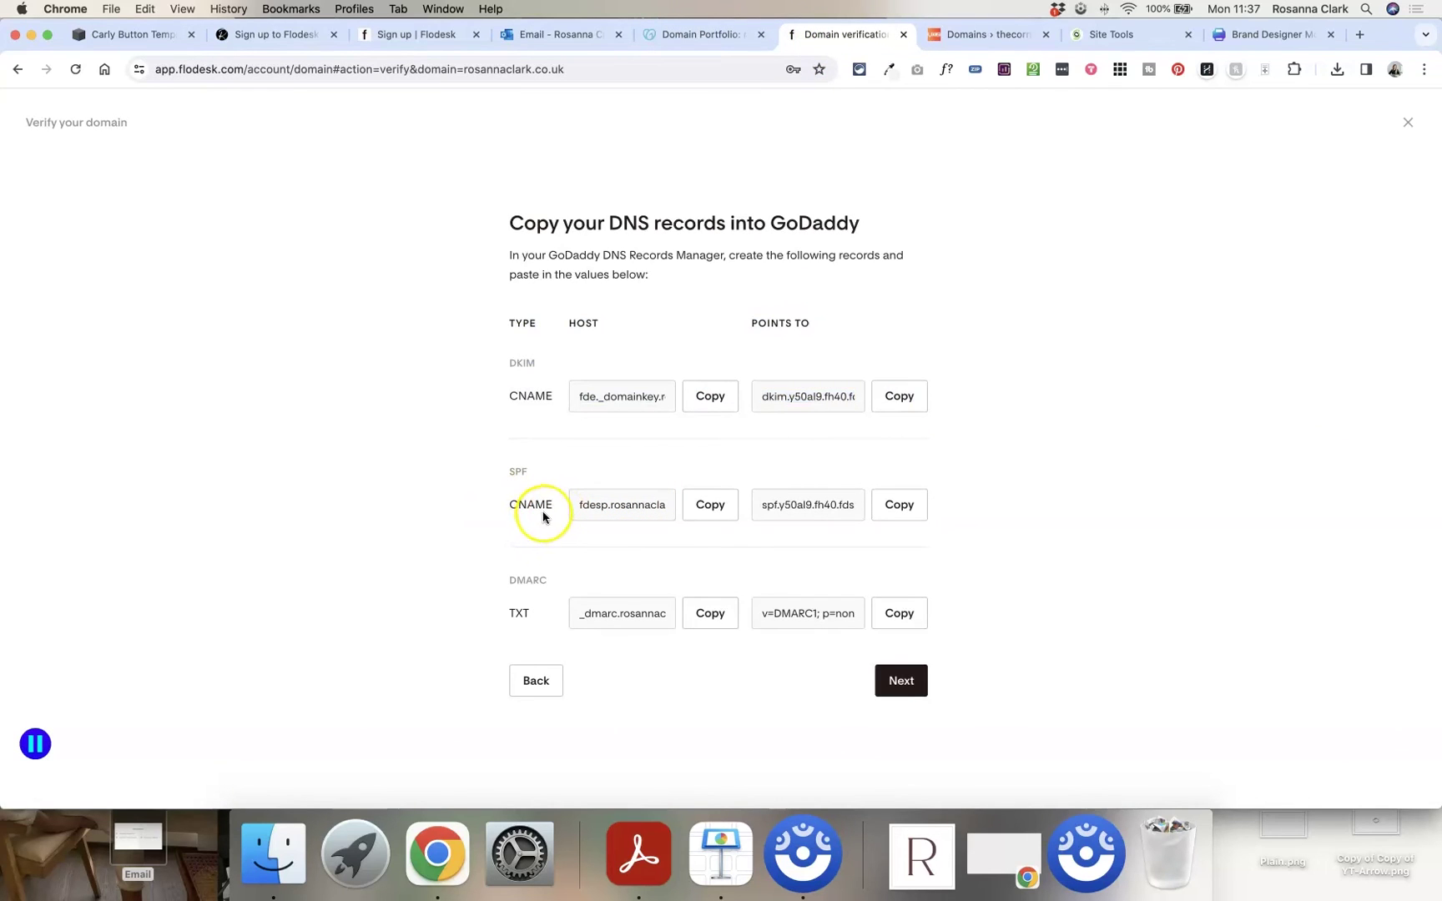
left_click(710, 506)
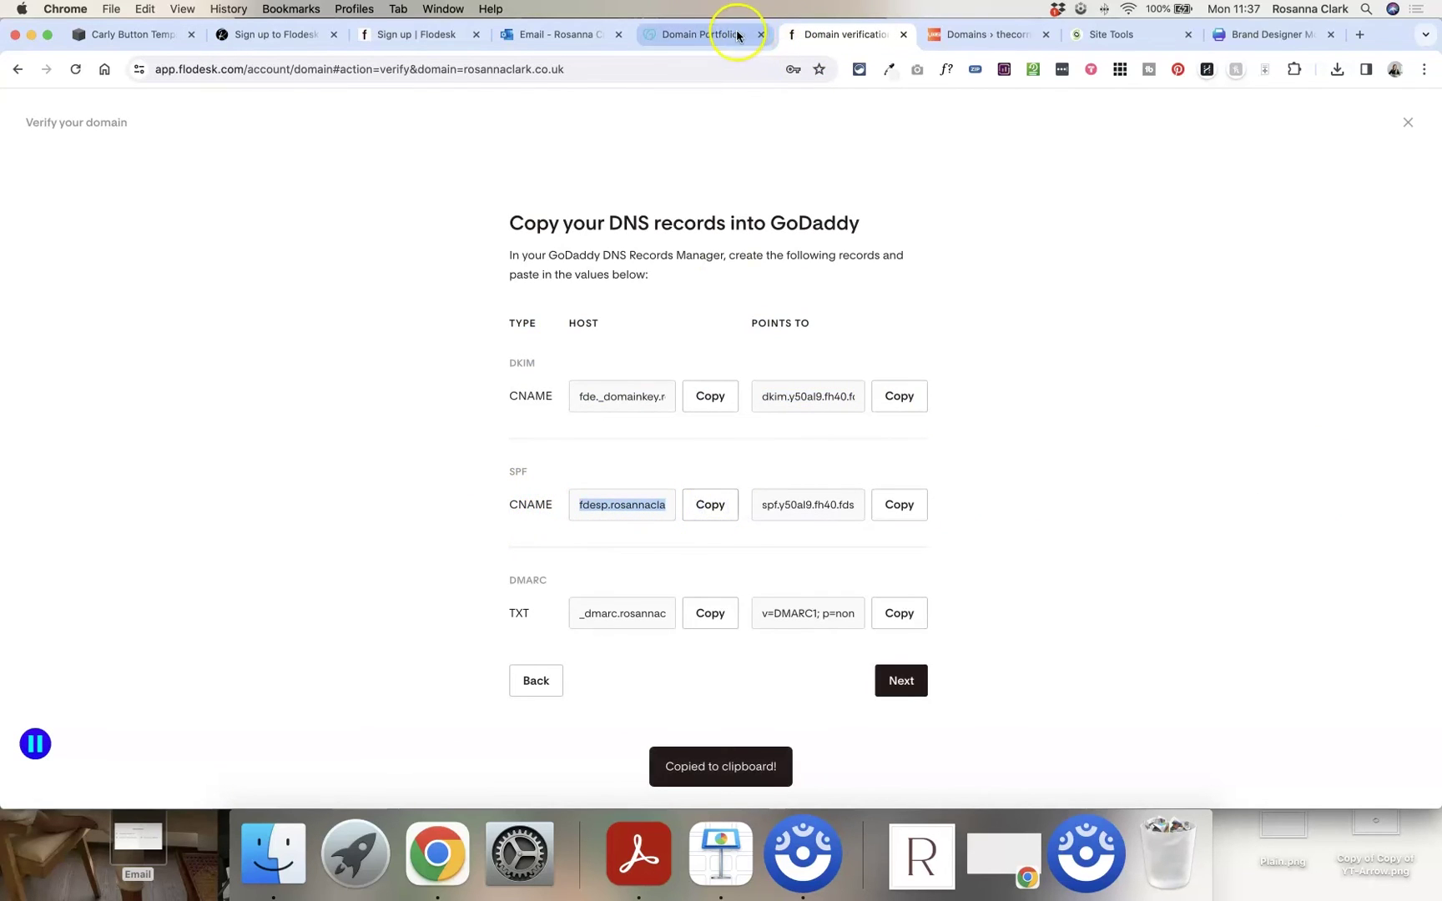
left_click(737, 35)
left_click(379, 188)
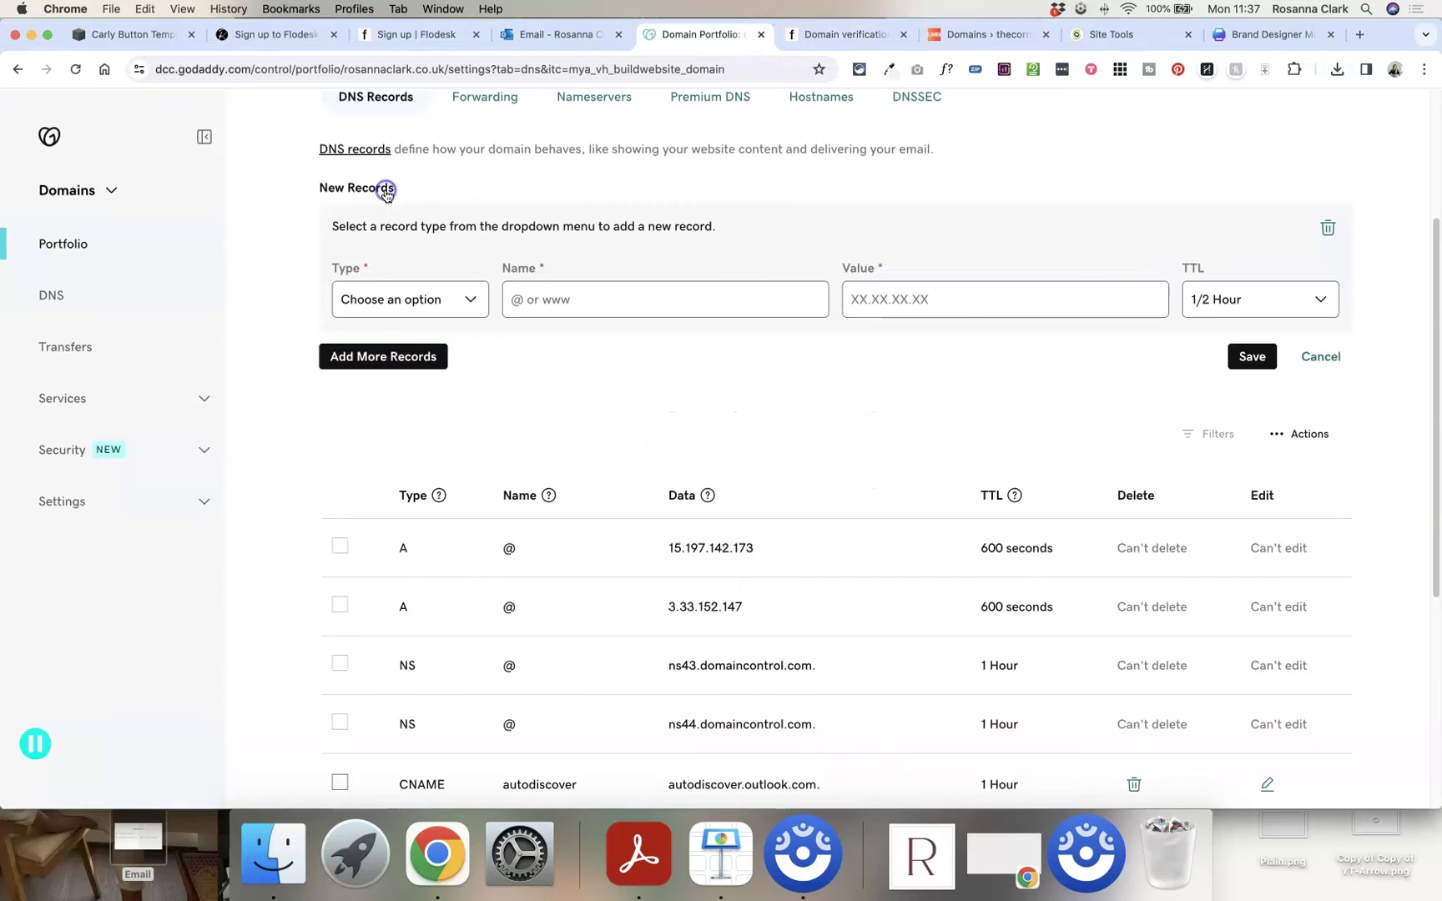
left_click(440, 300)
left_click(400, 355)
left_click(541, 298)
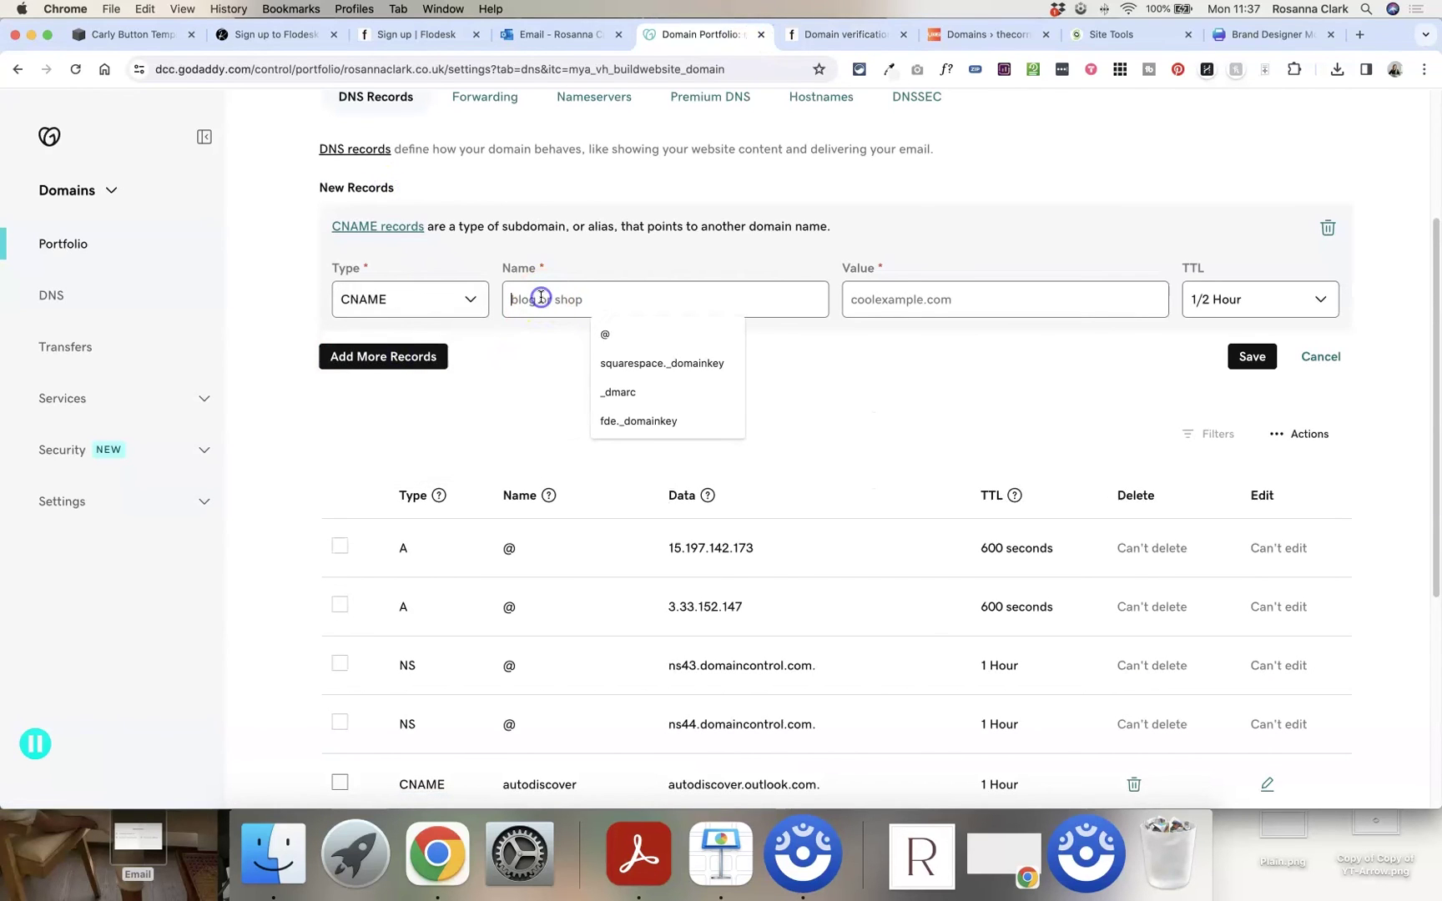
key("super+v")
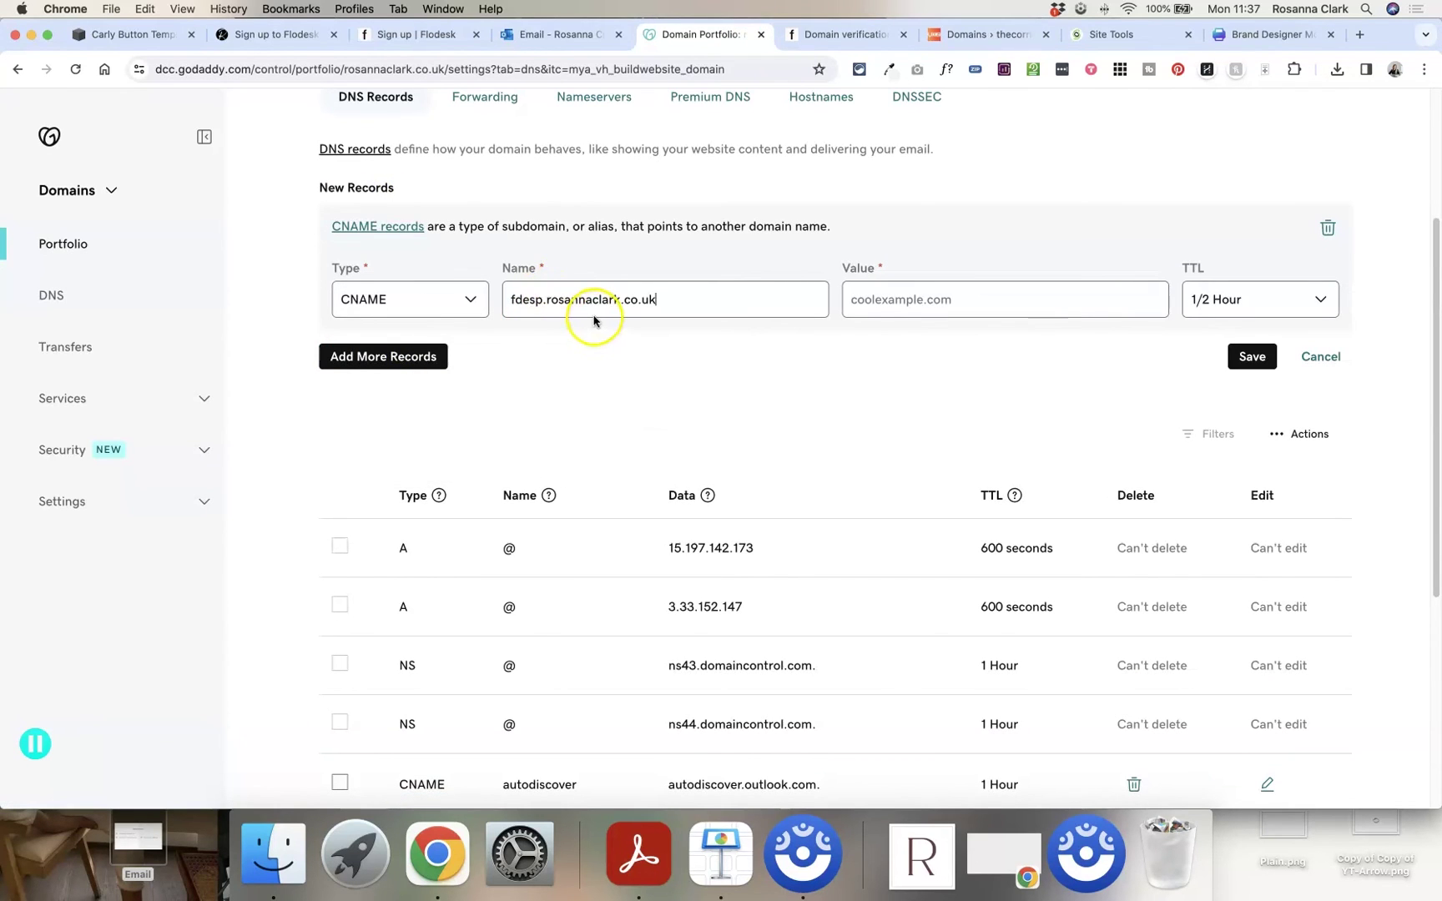
Check the fdesp host name and paste the SPF value spf.y50al9.fh40.fdske.com into Value.
scroll(589, 322, "up", 2)
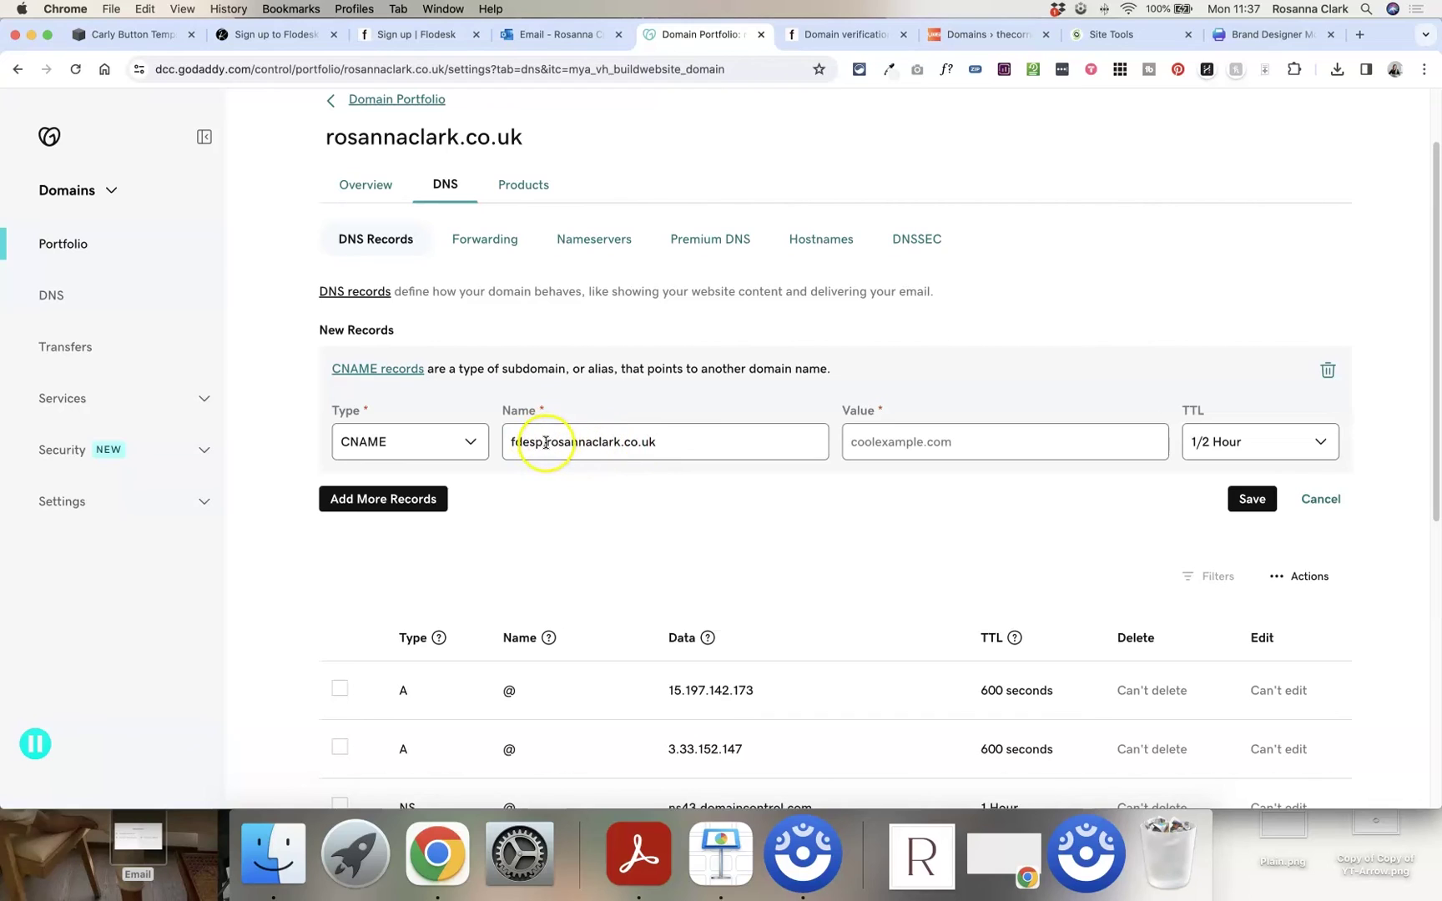
left_click_drag(553, 443, 669, 444)
left_click(573, 443)
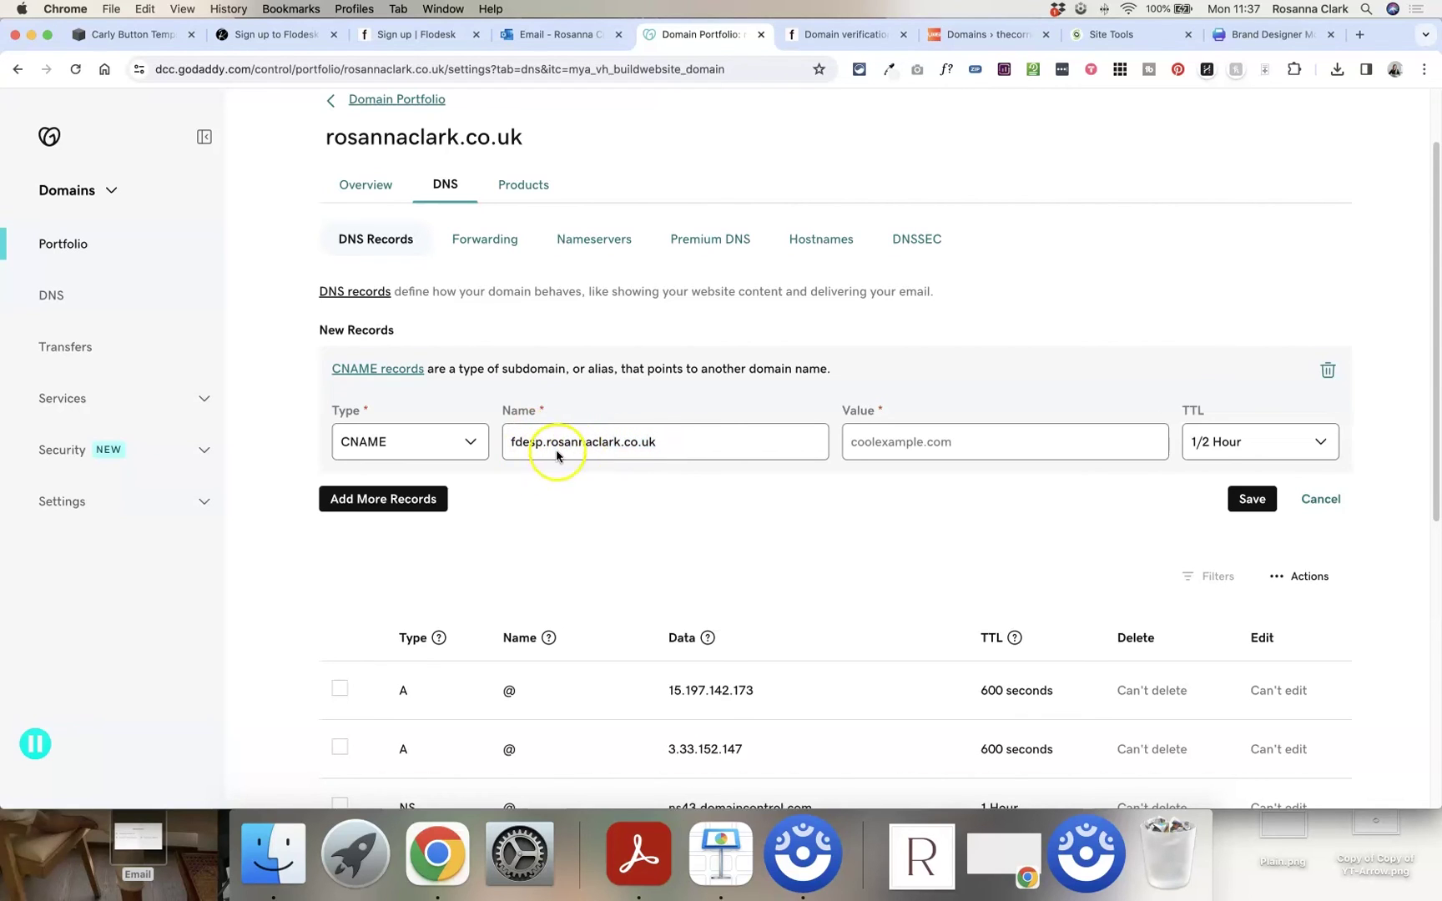
left_click_drag(542, 443, 684, 443)
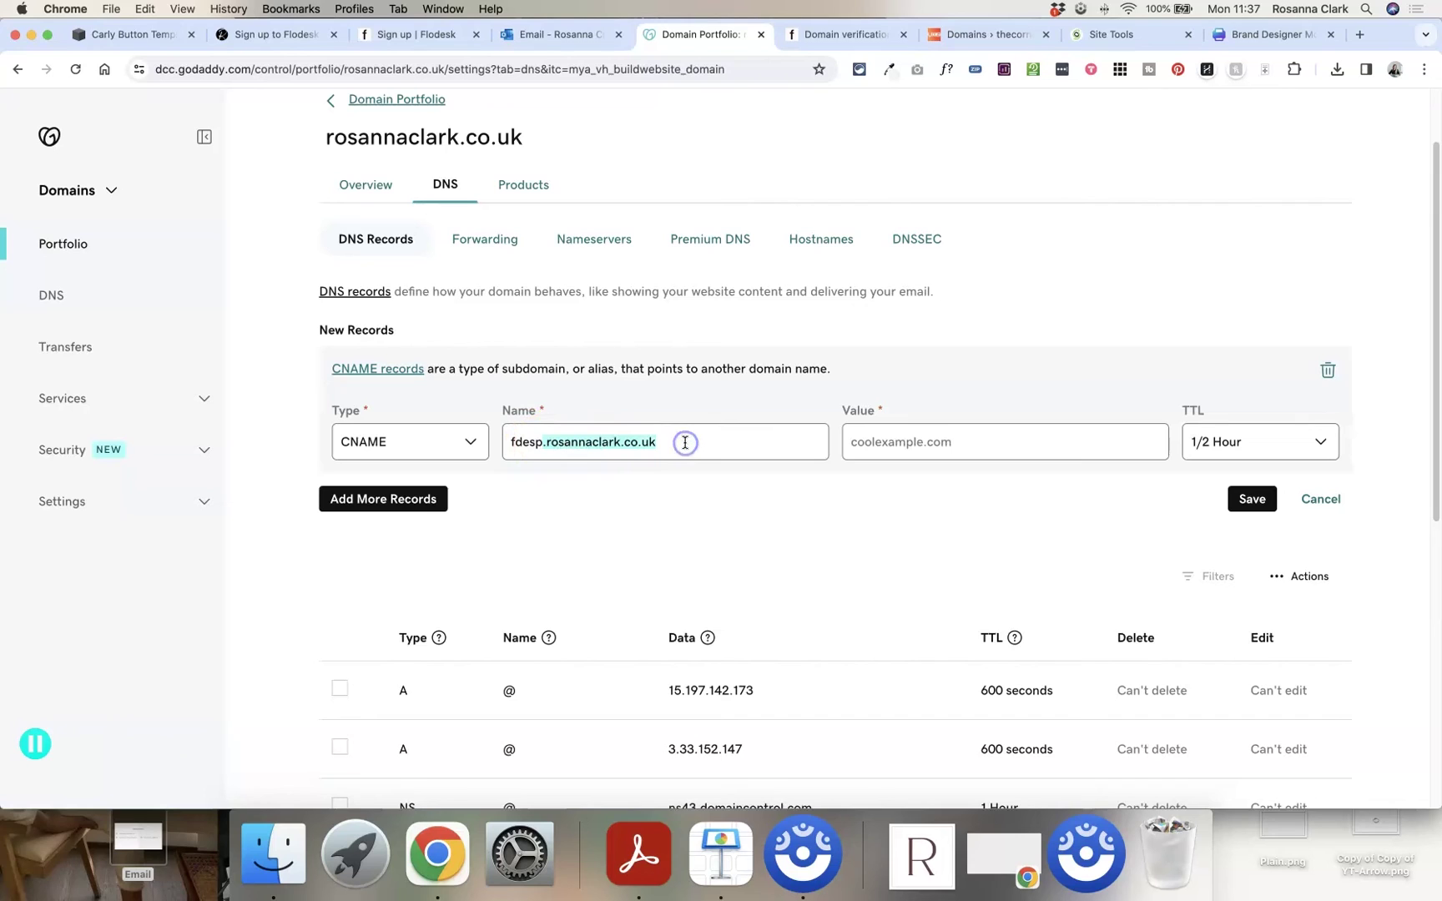
left_click(535, 443)
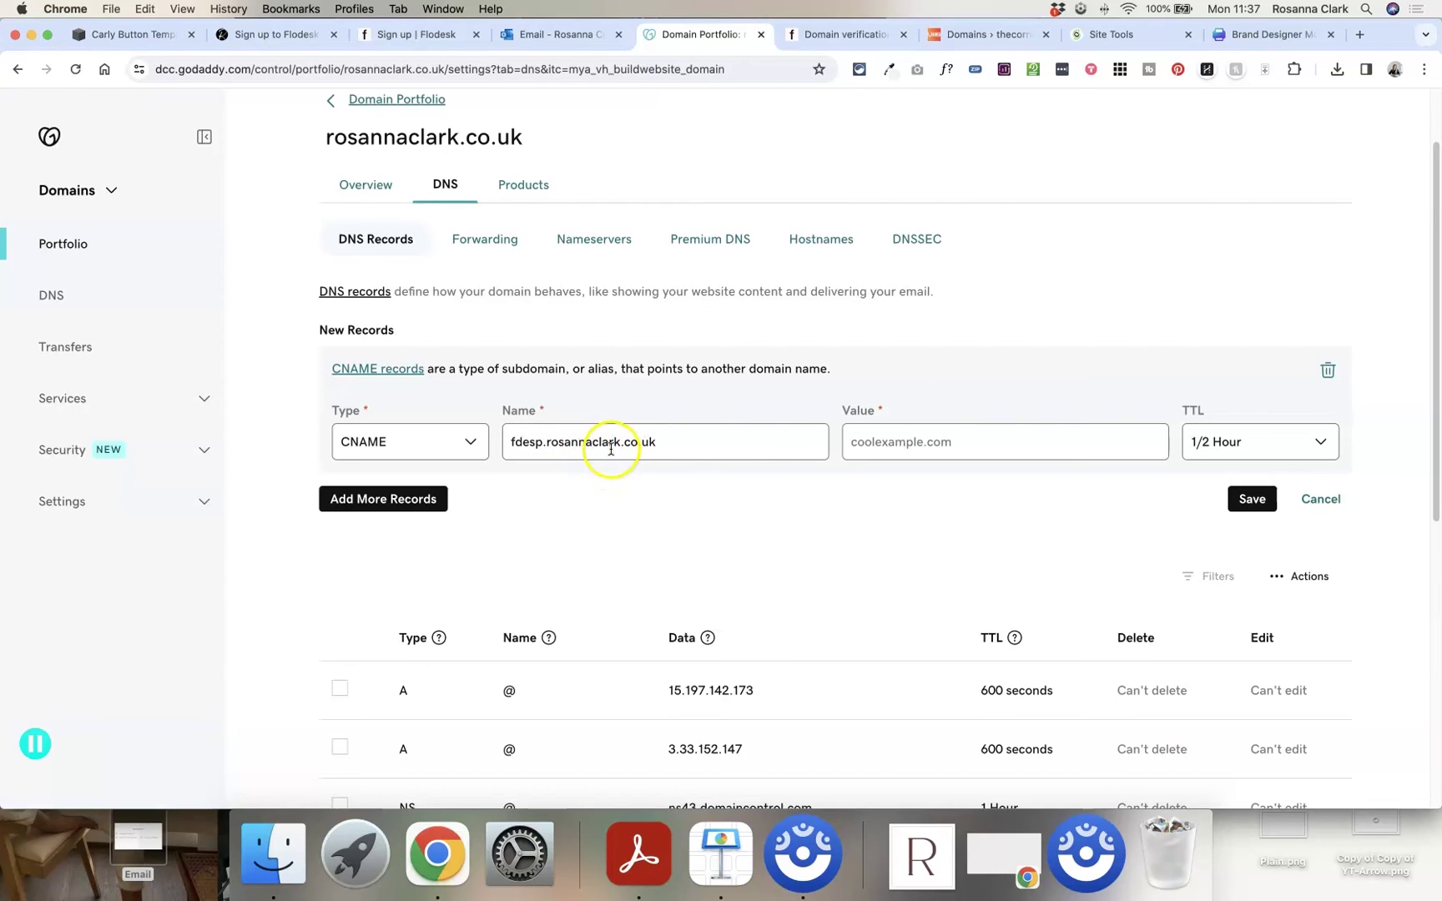
left_click(837, 34)
left_click(899, 504)
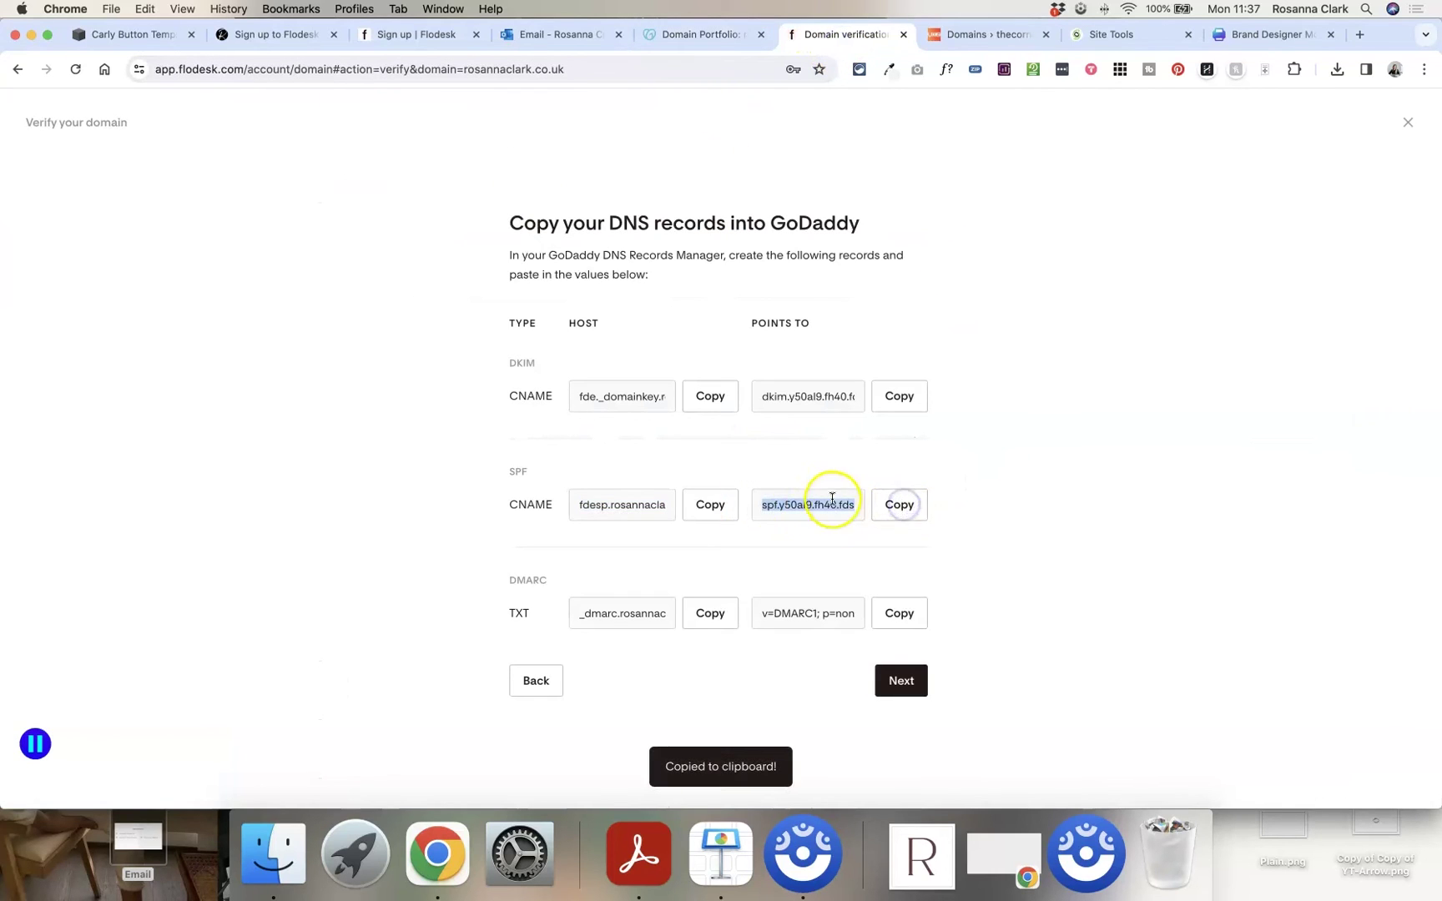
left_click(697, 35)
left_click(870, 439)
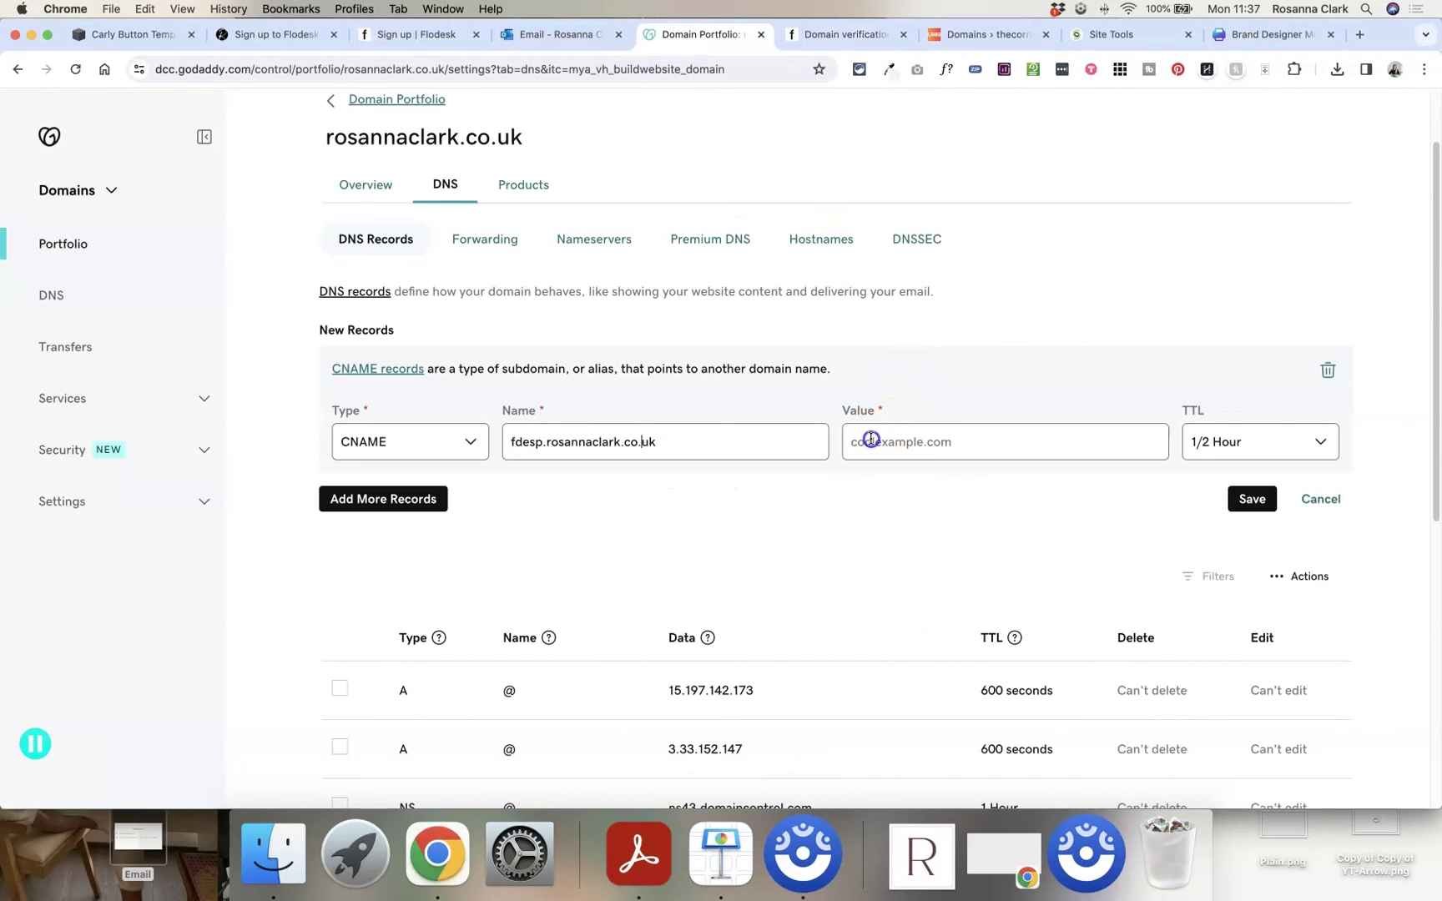
key("super+v")
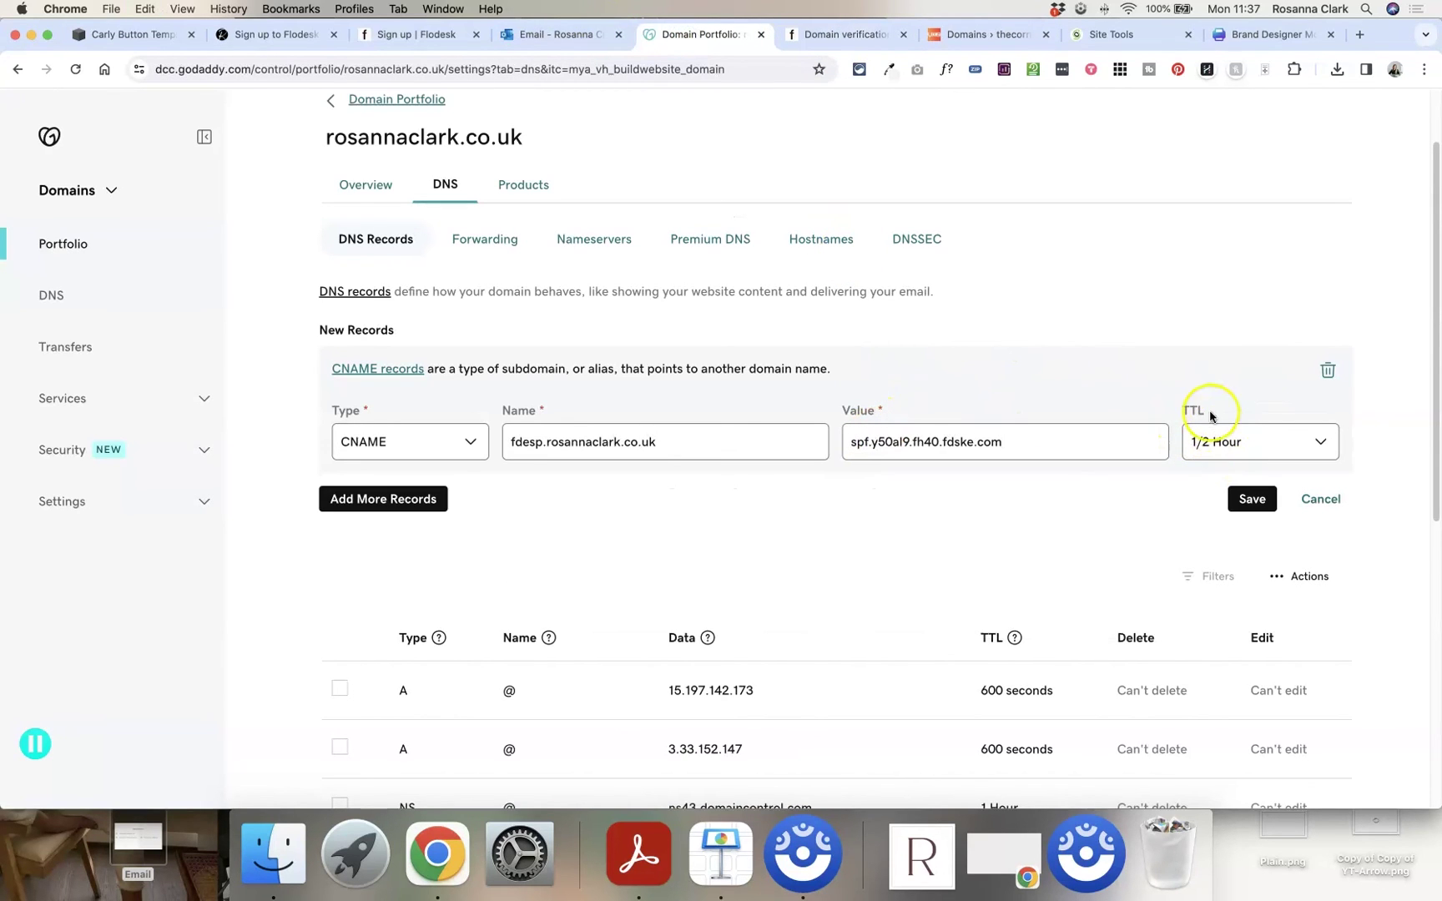
Save the SPF record on the single-domain host and locate fdesp in the records table.
left_click(1243, 494)
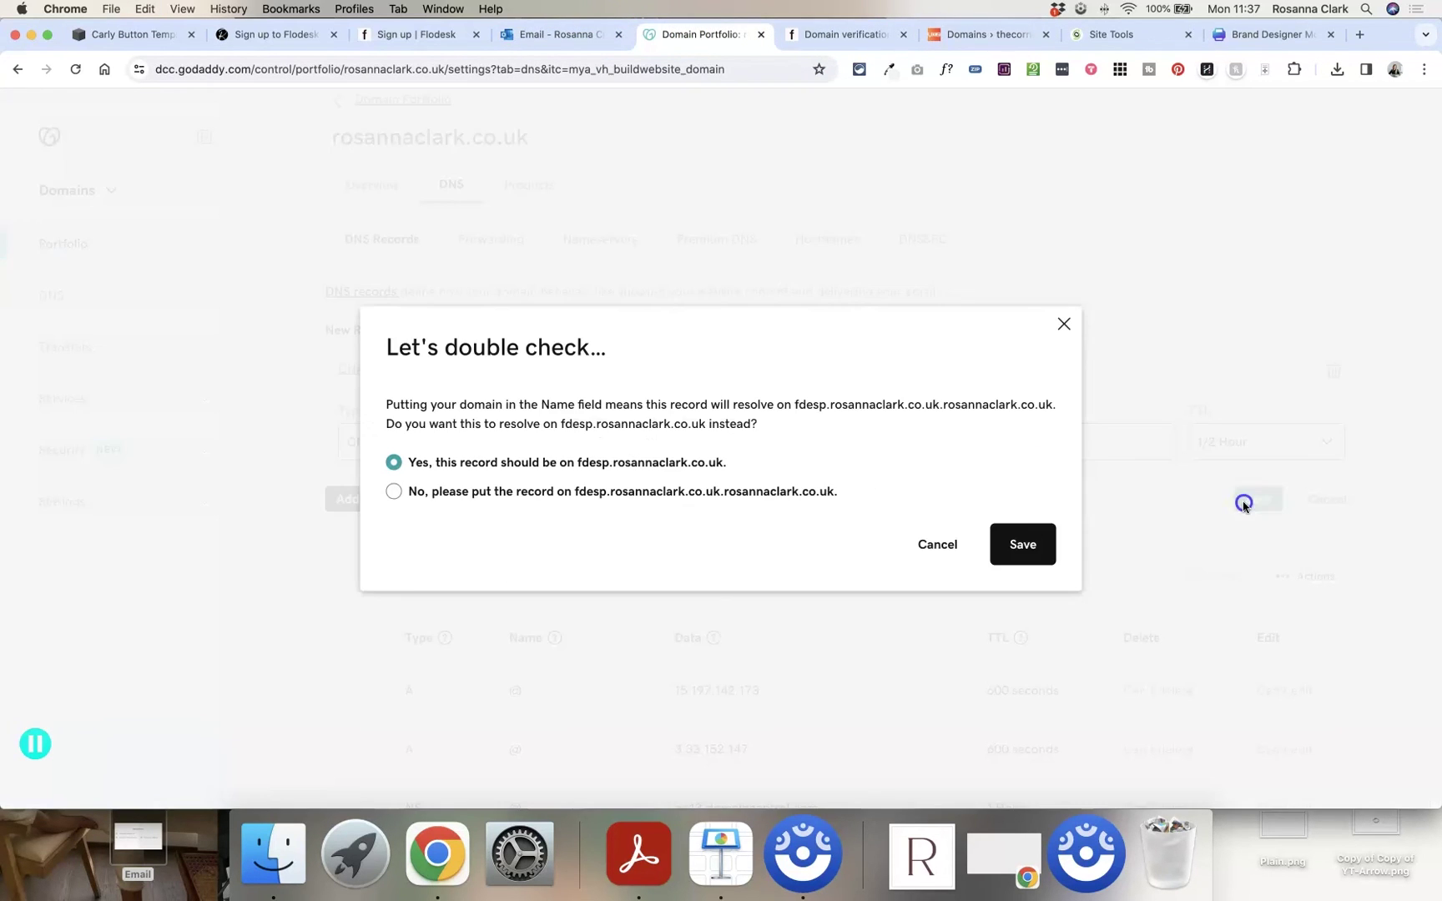
left_click_drag(725, 497, 837, 493)
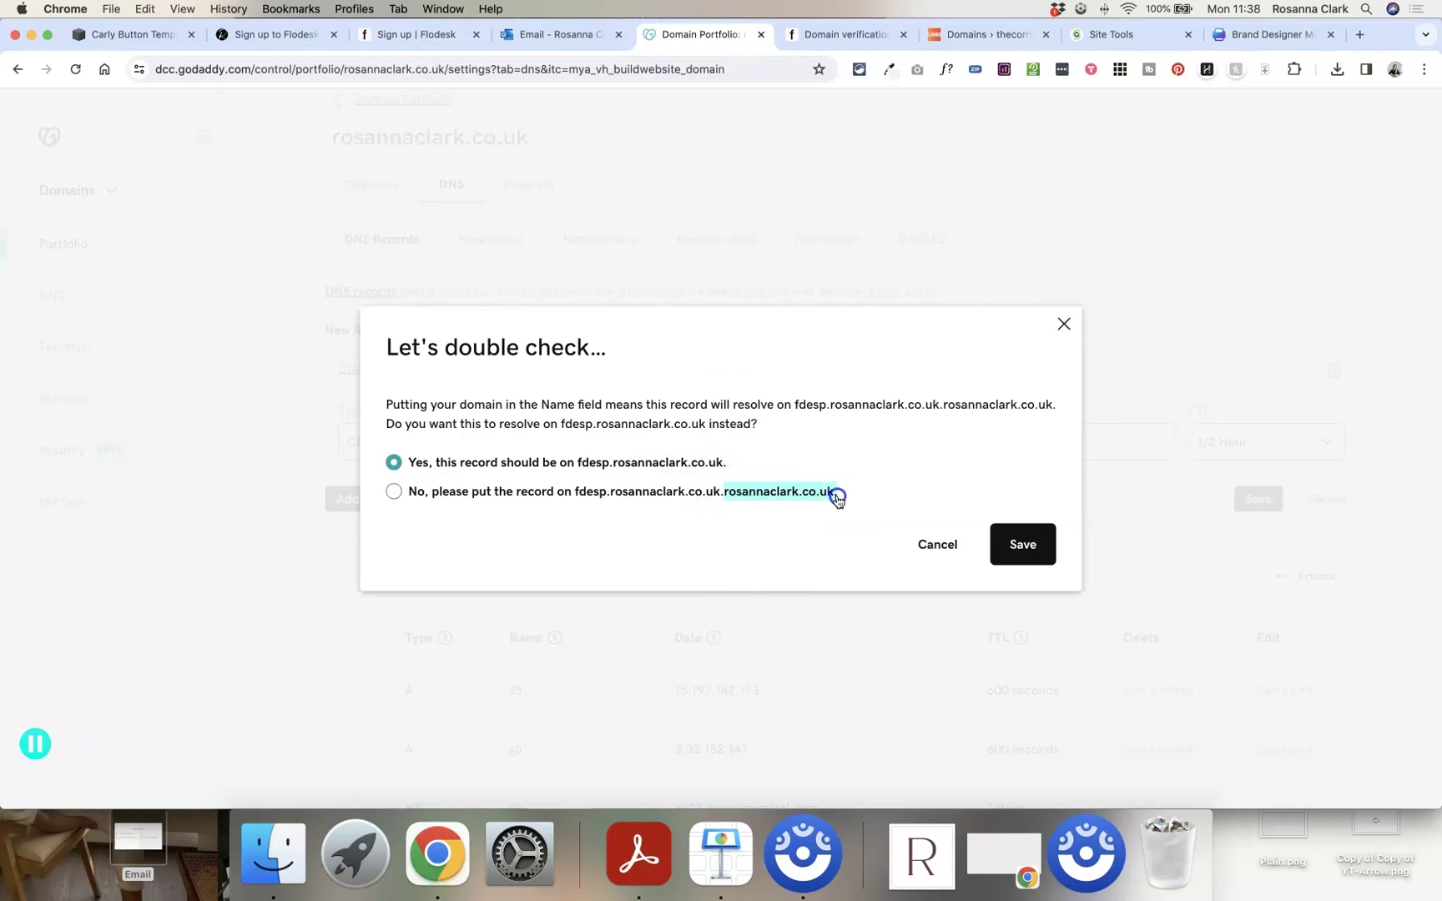
left_click(627, 464)
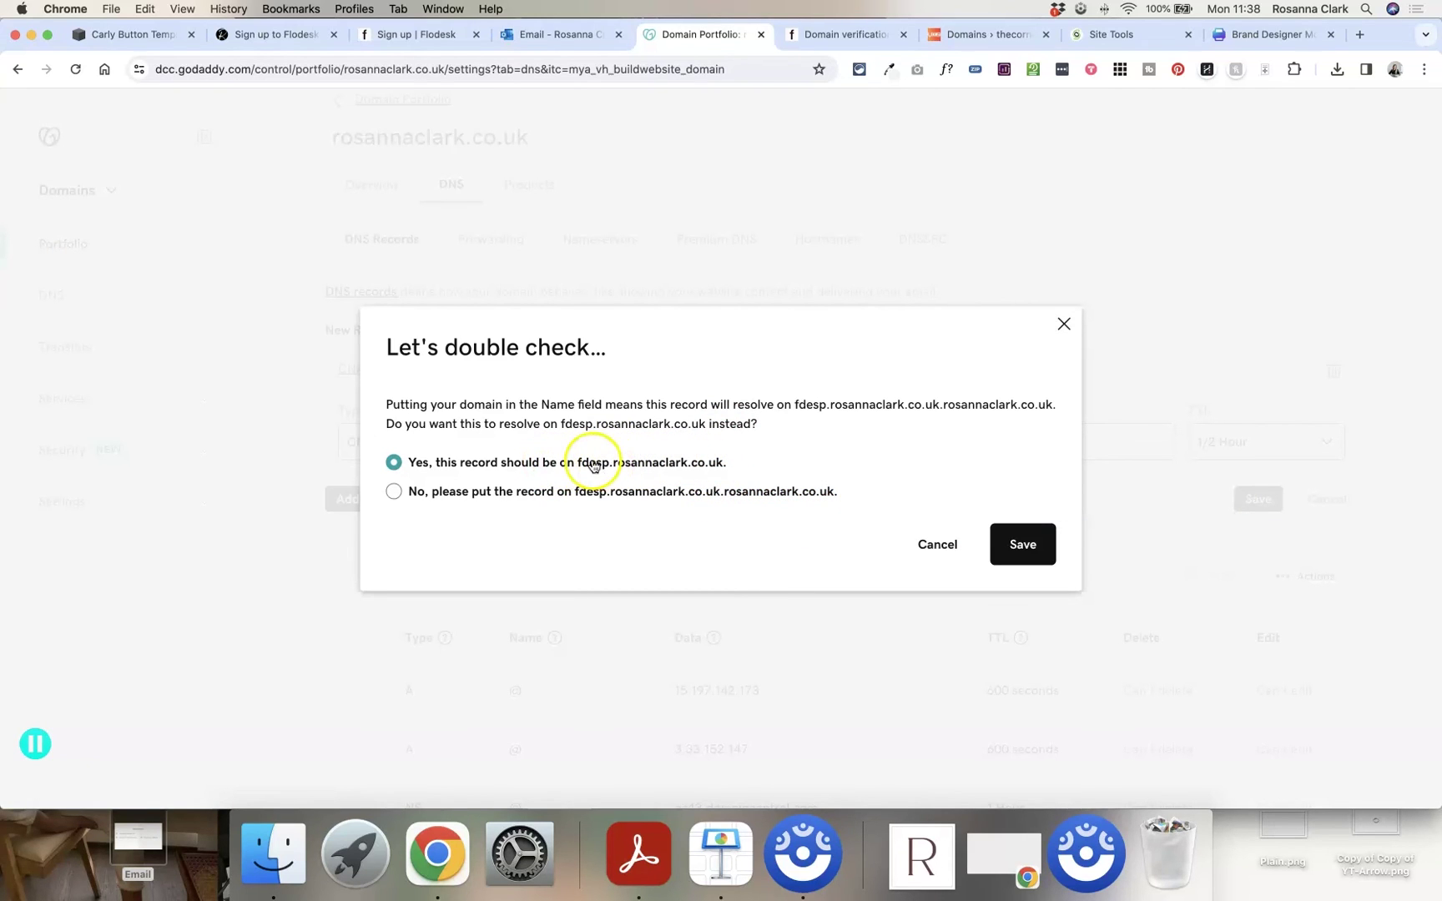
left_click(1011, 546)
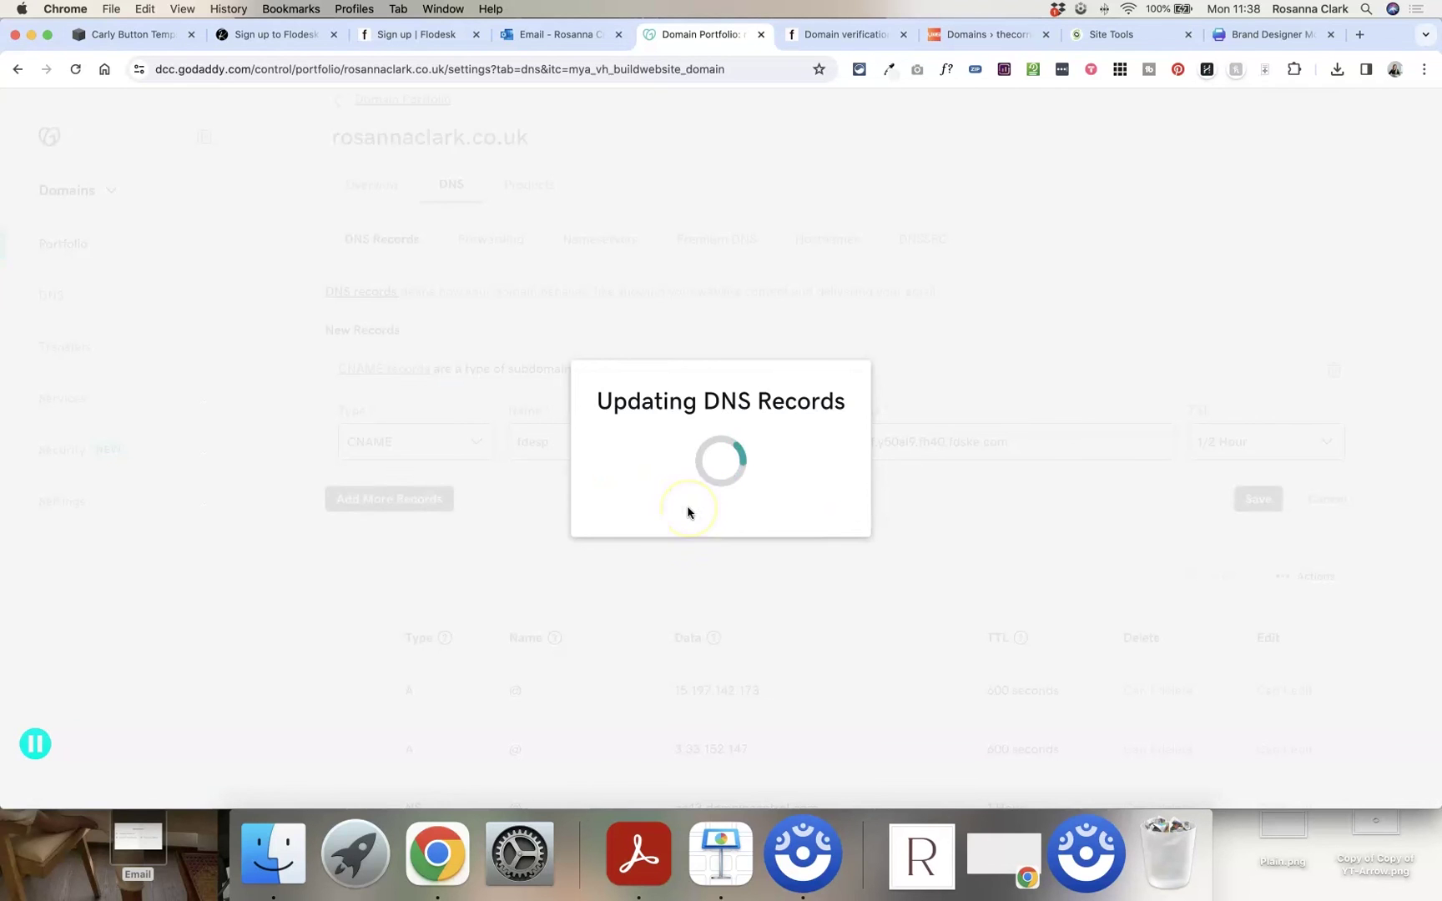
scroll(687, 512, "down", 3)
scroll(685, 508, "down", 3)
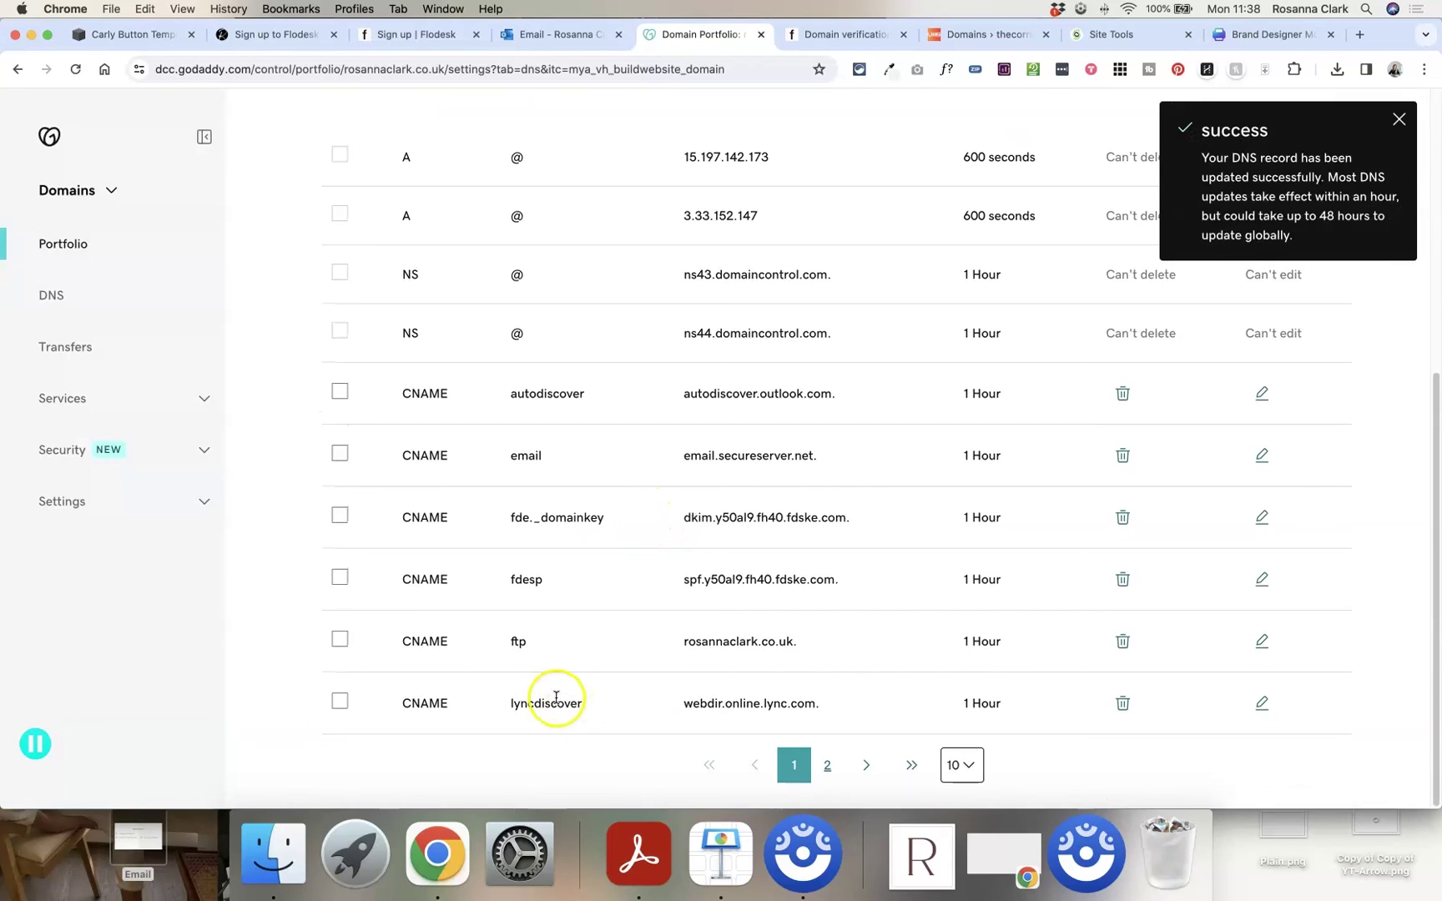
left_click_drag(413, 580, 821, 581)
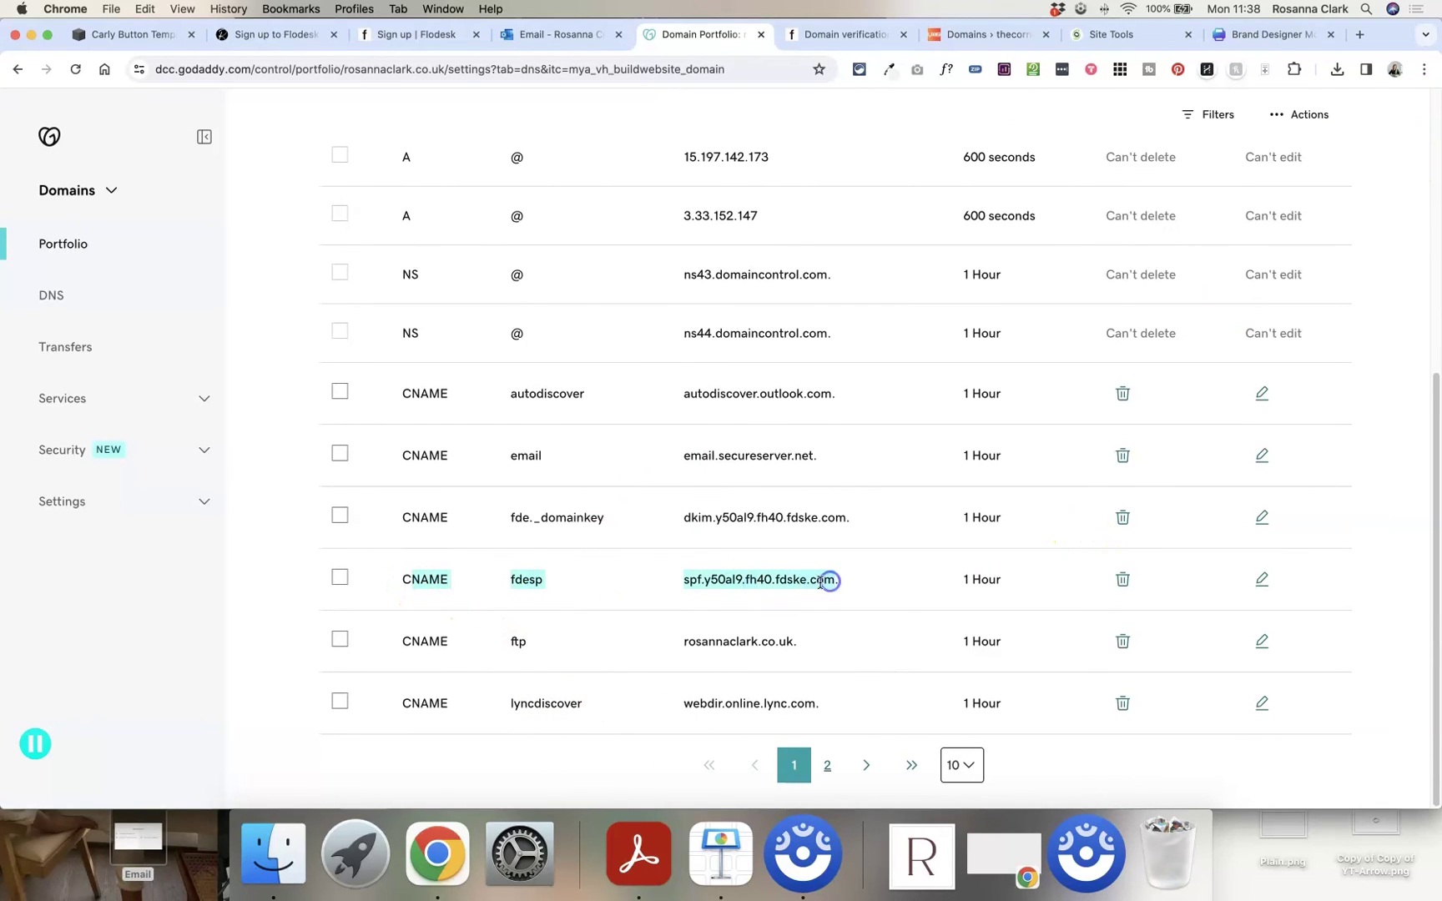
Create a new TXT record named _dmarc from Flodesk's DMARC host, trimming the domain suffix.
key("ctrl+Tab")
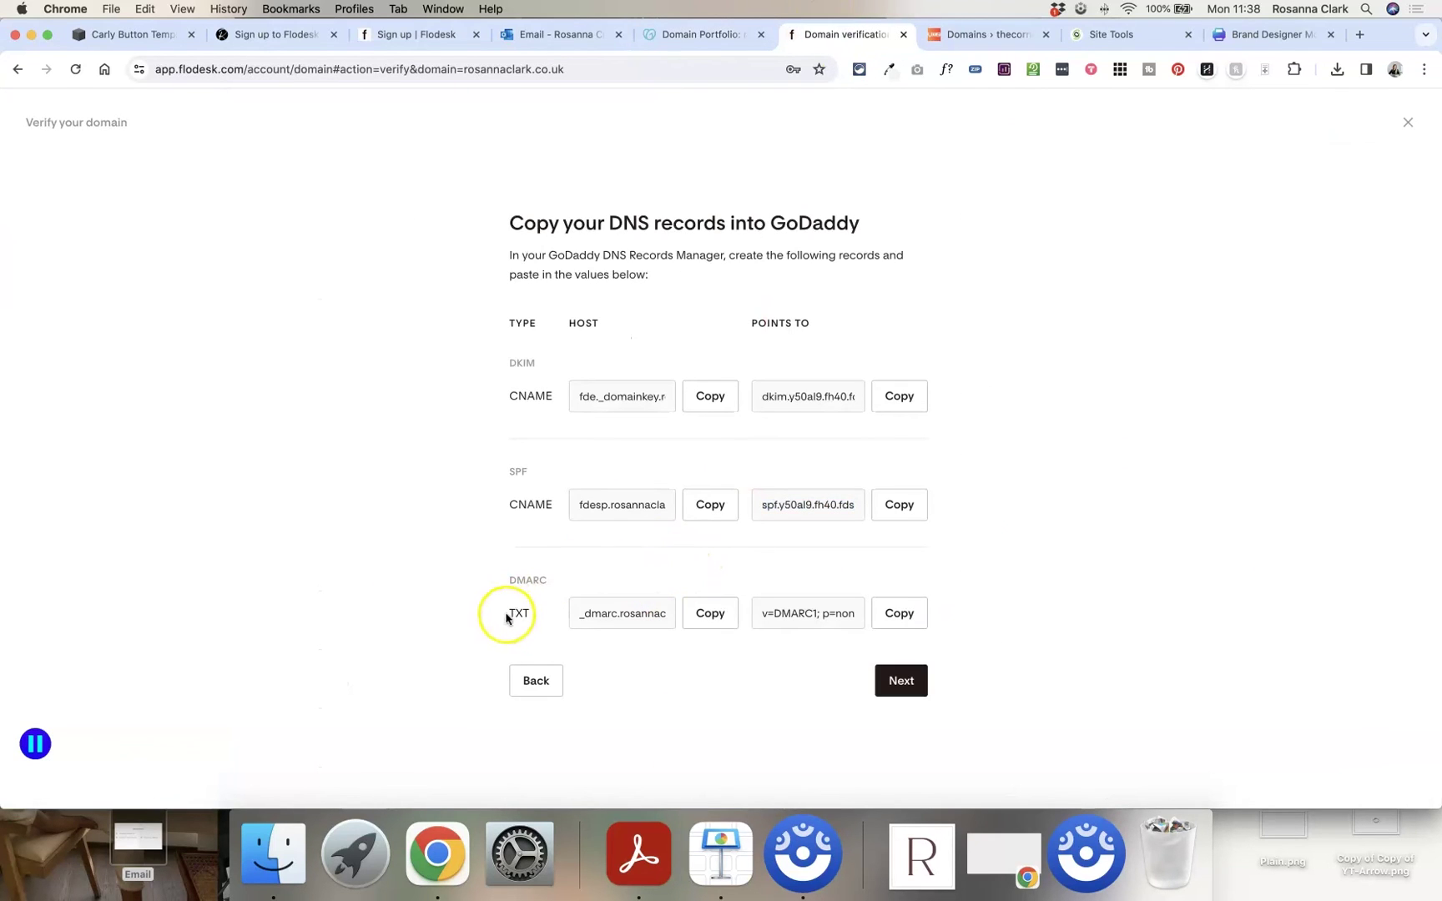
left_click(710, 616)
left_click(693, 34)
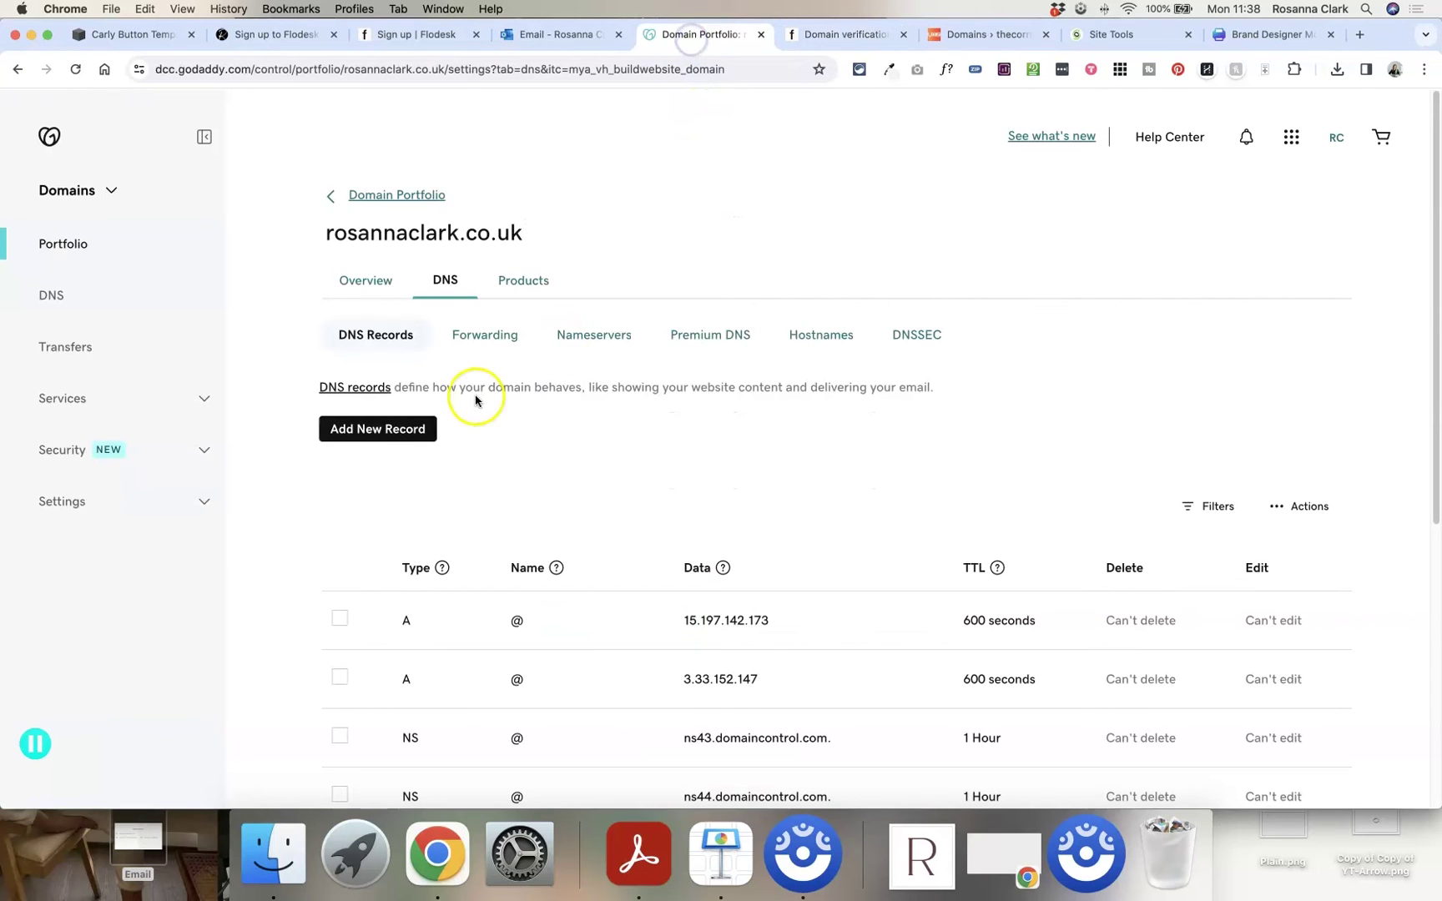
left_click(374, 429)
left_click(469, 538)
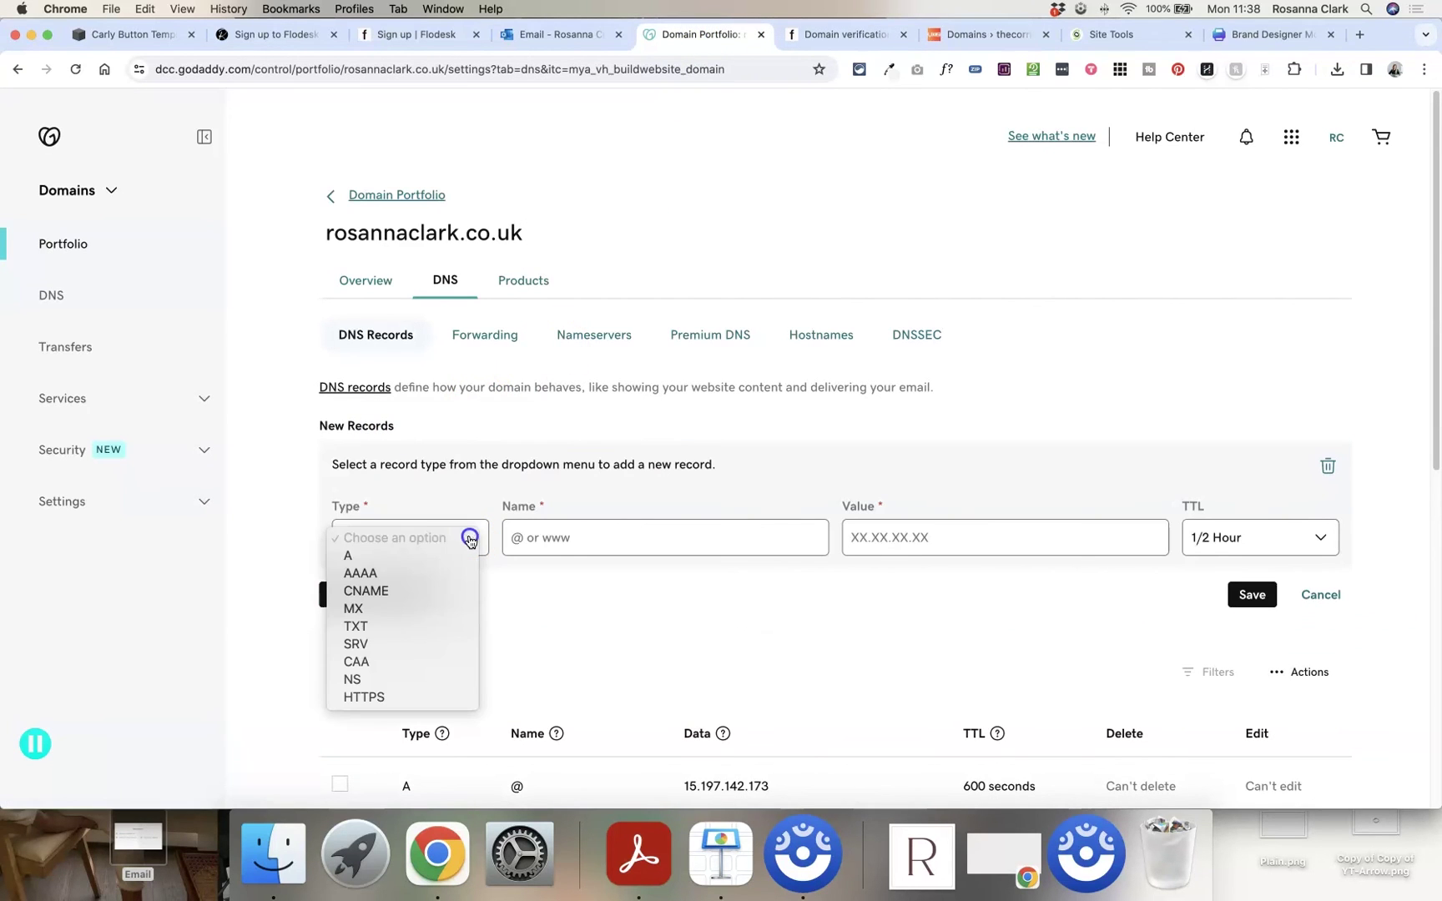
left_click(378, 626)
left_click(538, 528)
key("super+v")
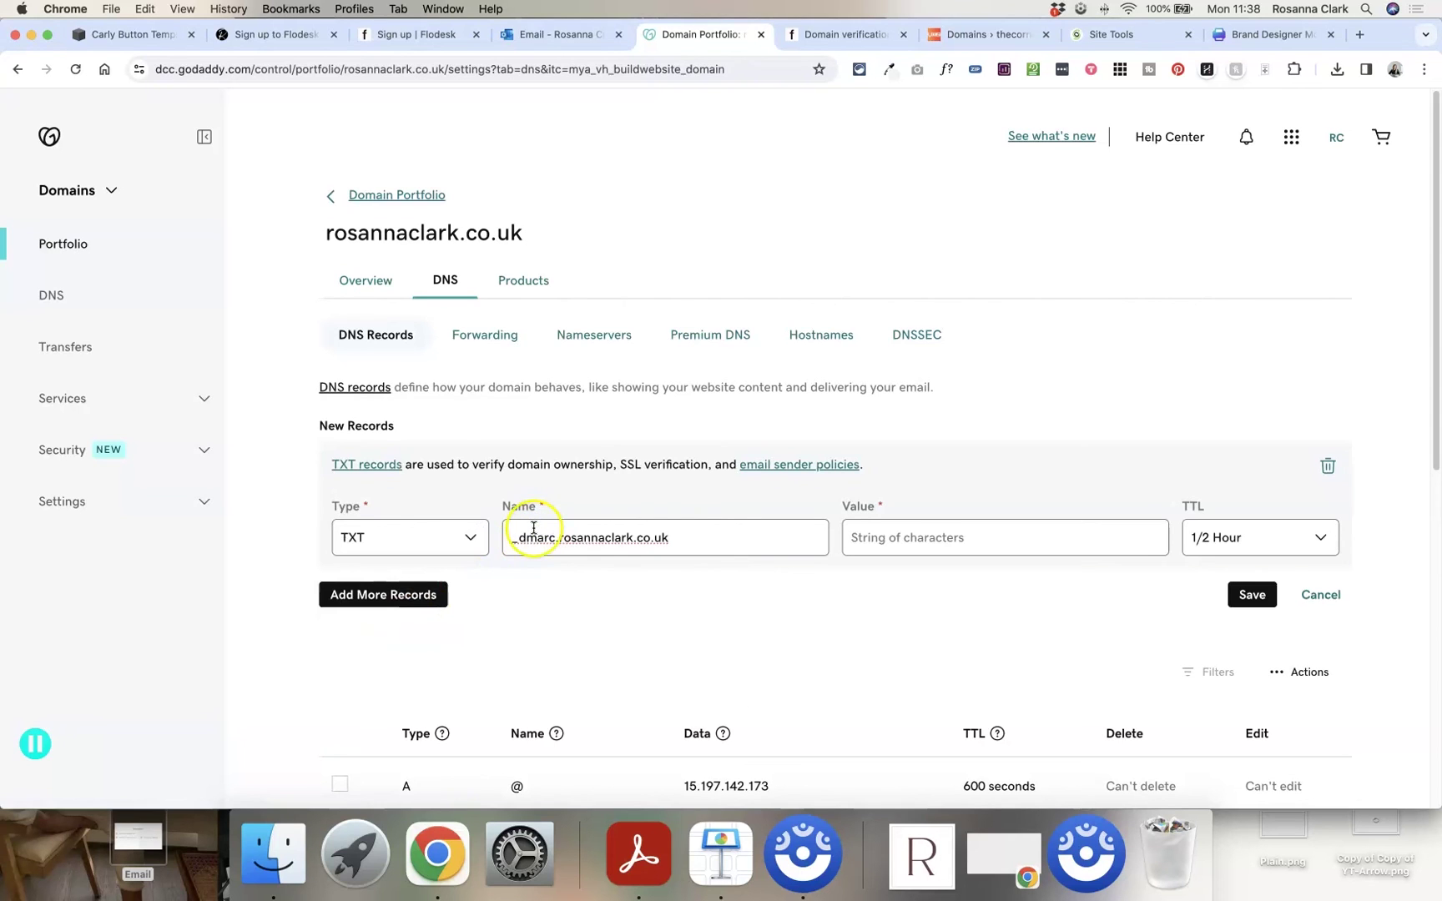
left_click(625, 549)
left_click(567, 537)
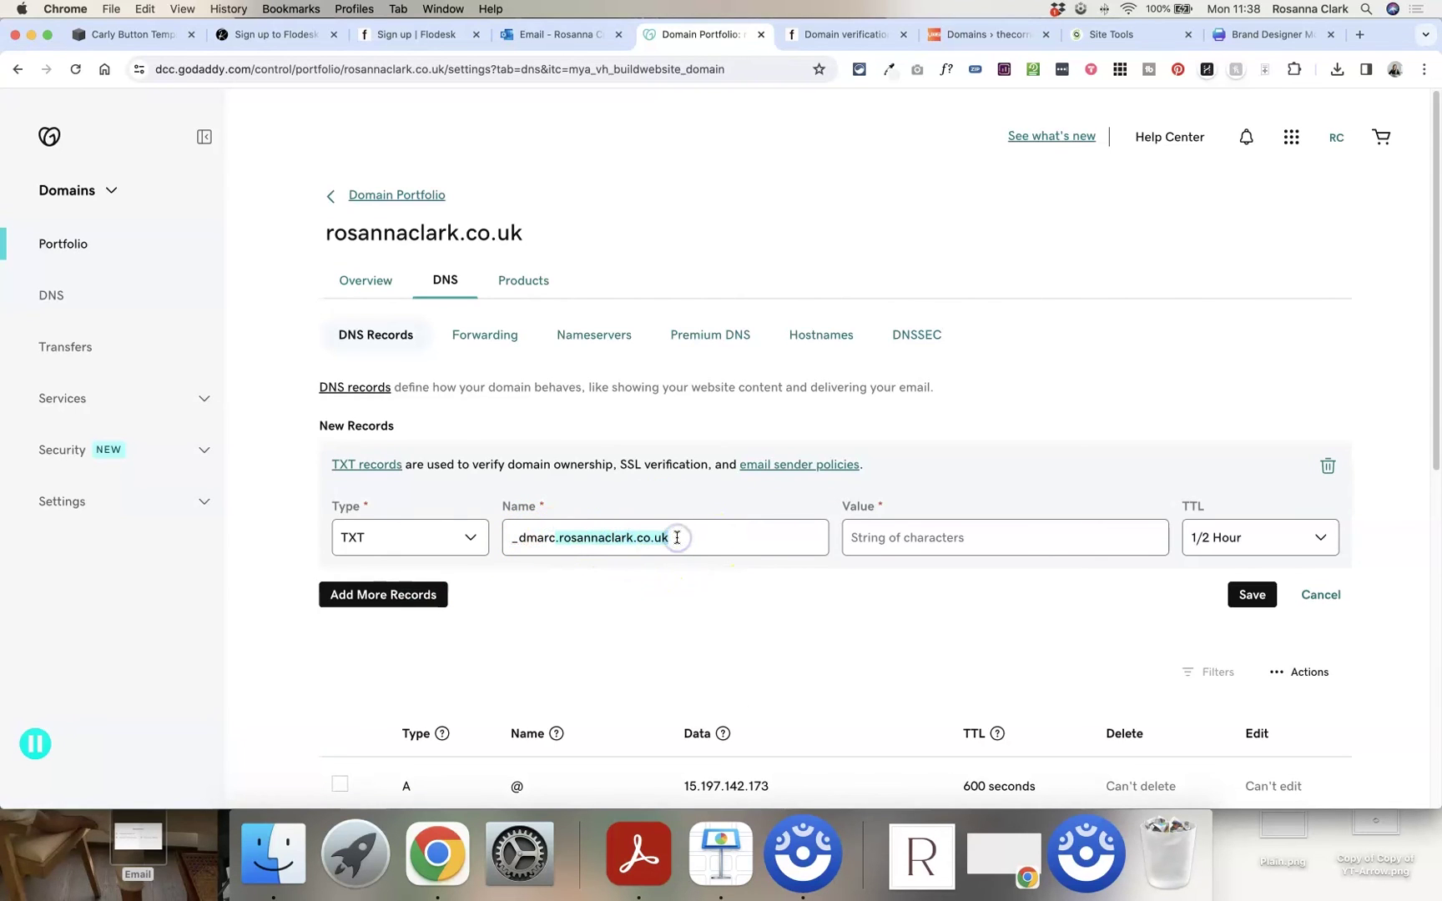
key("BackSpace")
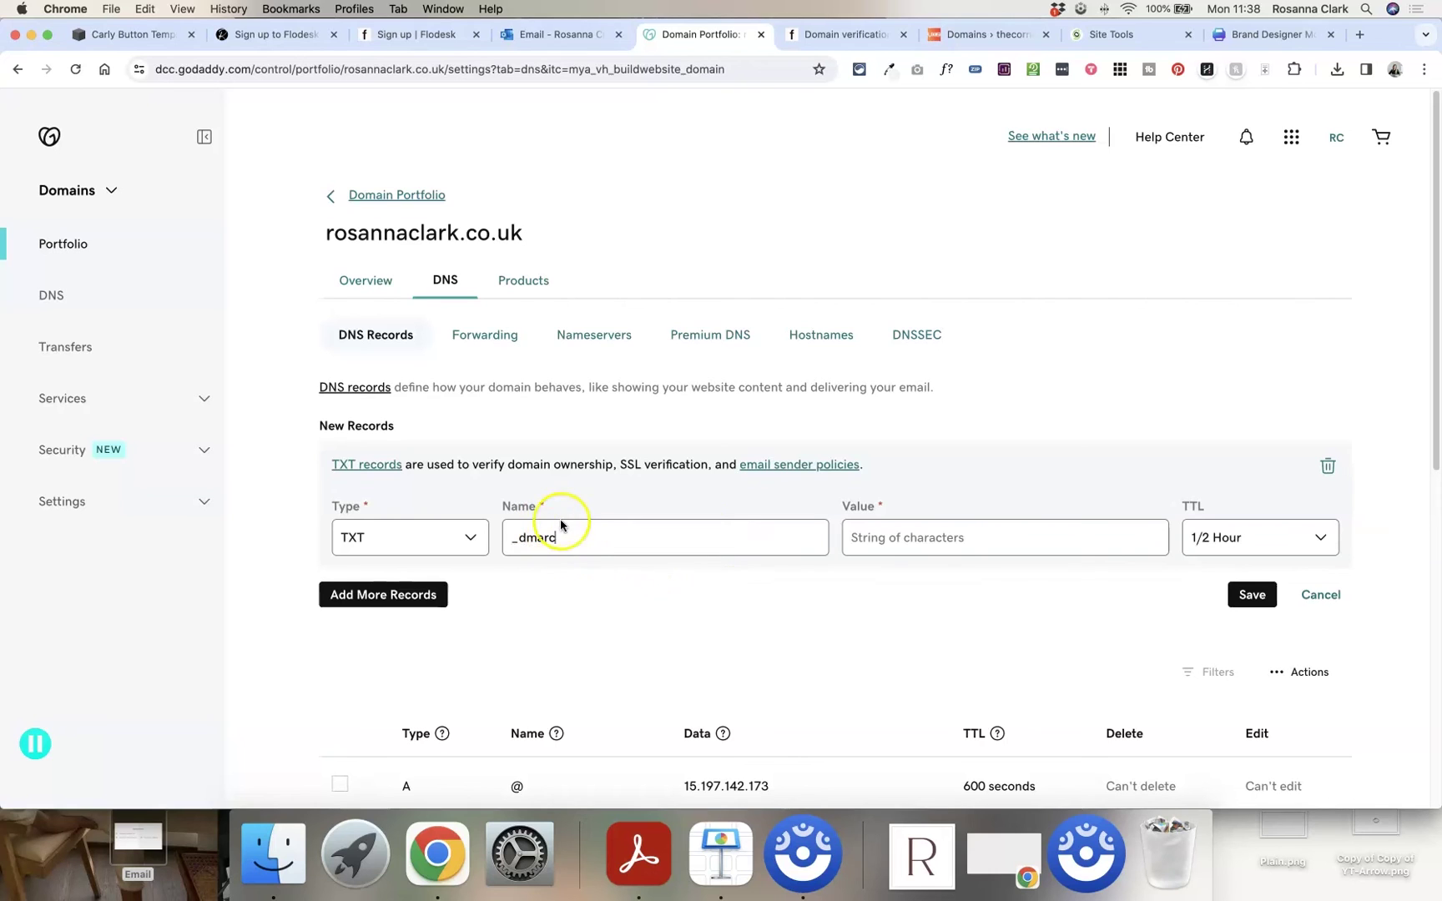
Paste Flodesk's DMARC value v=DMARC1; p=none into the TXT record and save it.
left_click(861, 42)
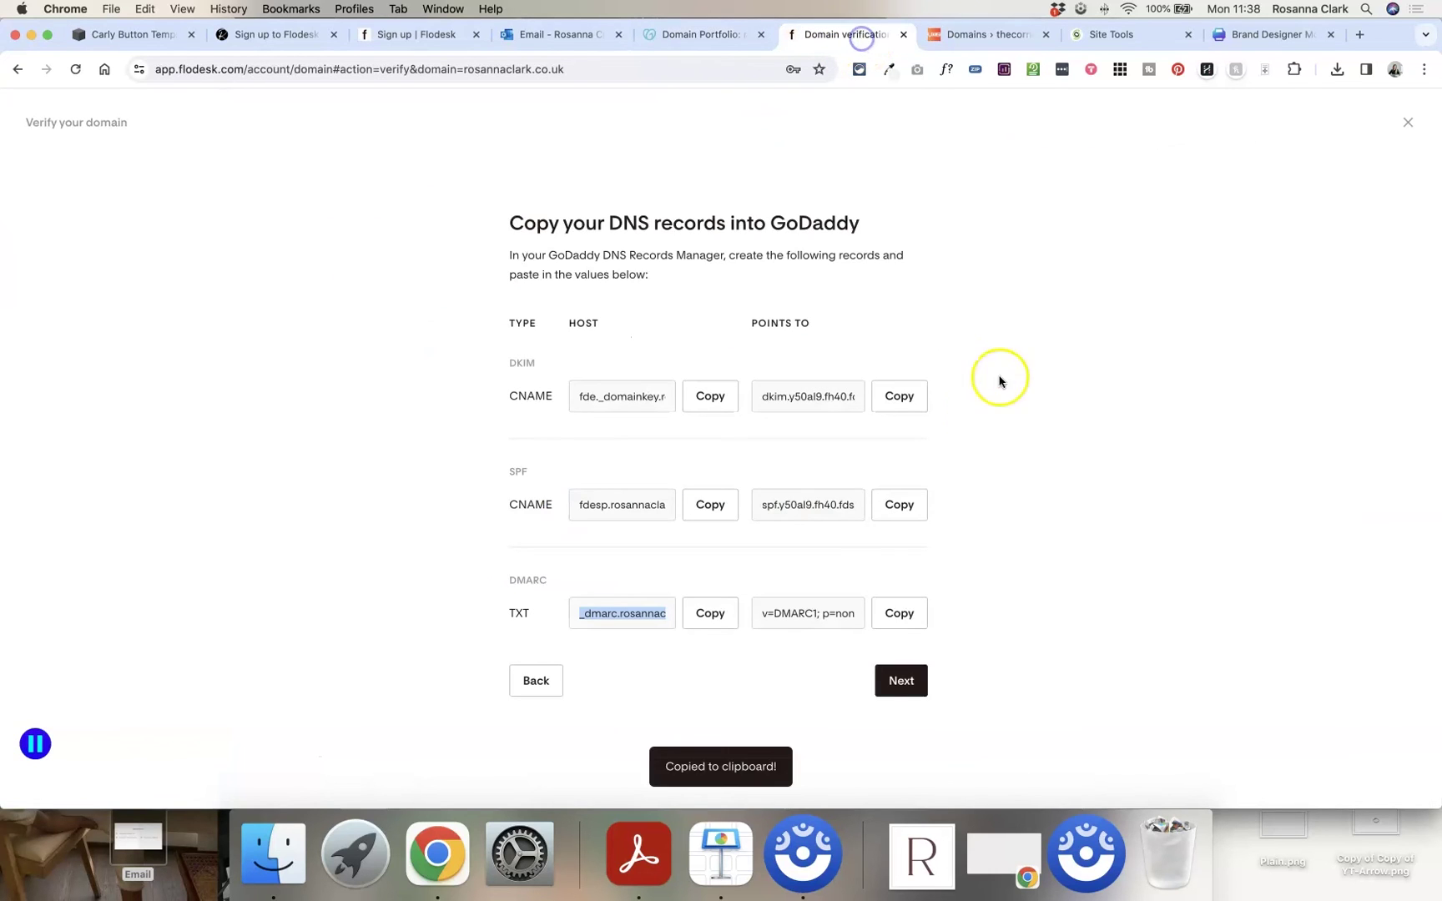
left_click(903, 614)
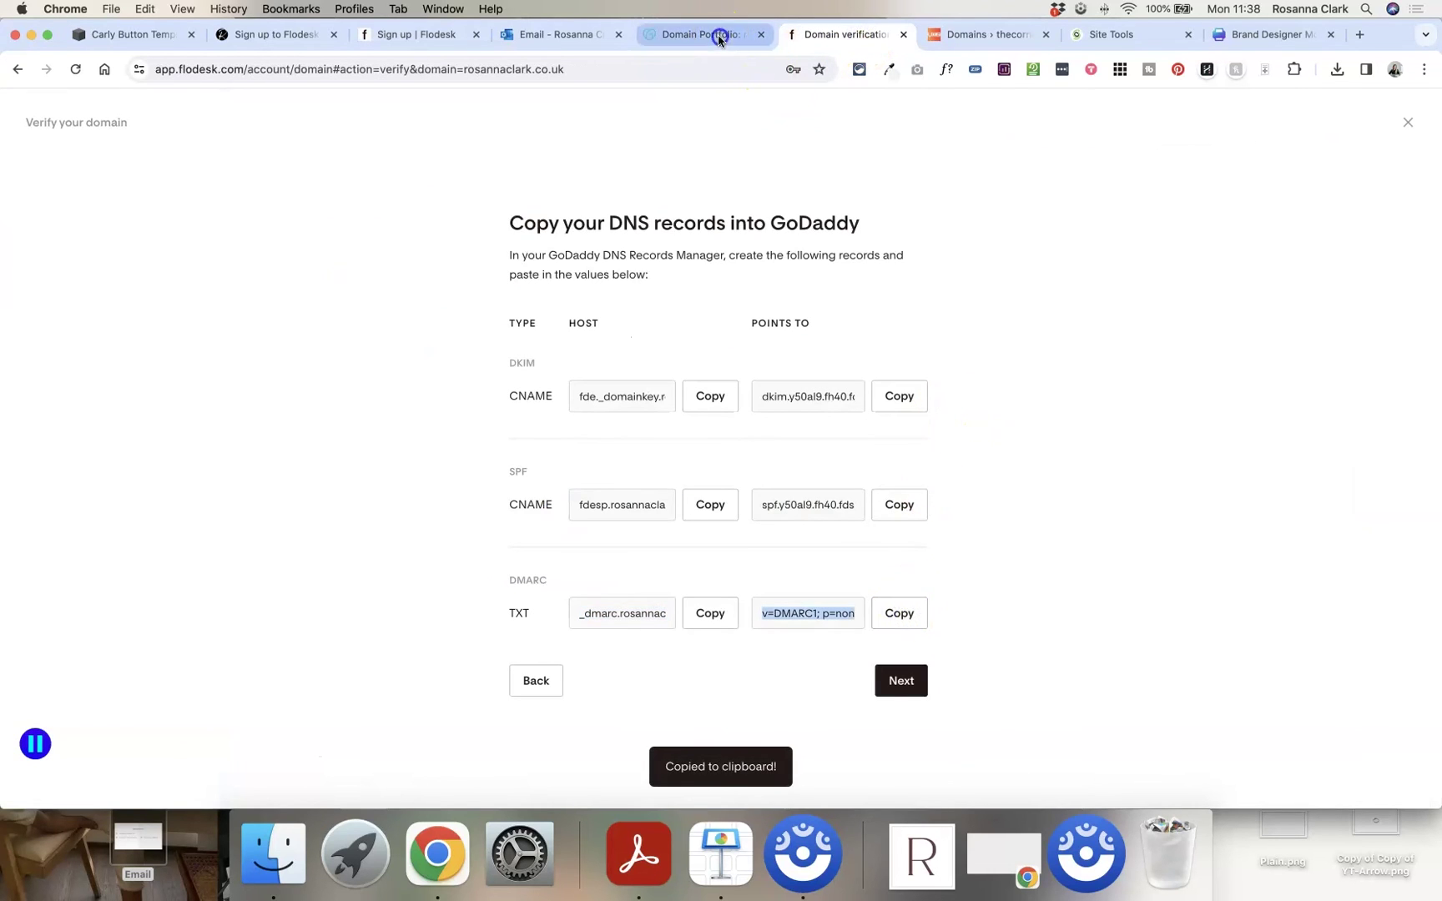
left_click(697, 34)
left_click(882, 537)
key("super+v")
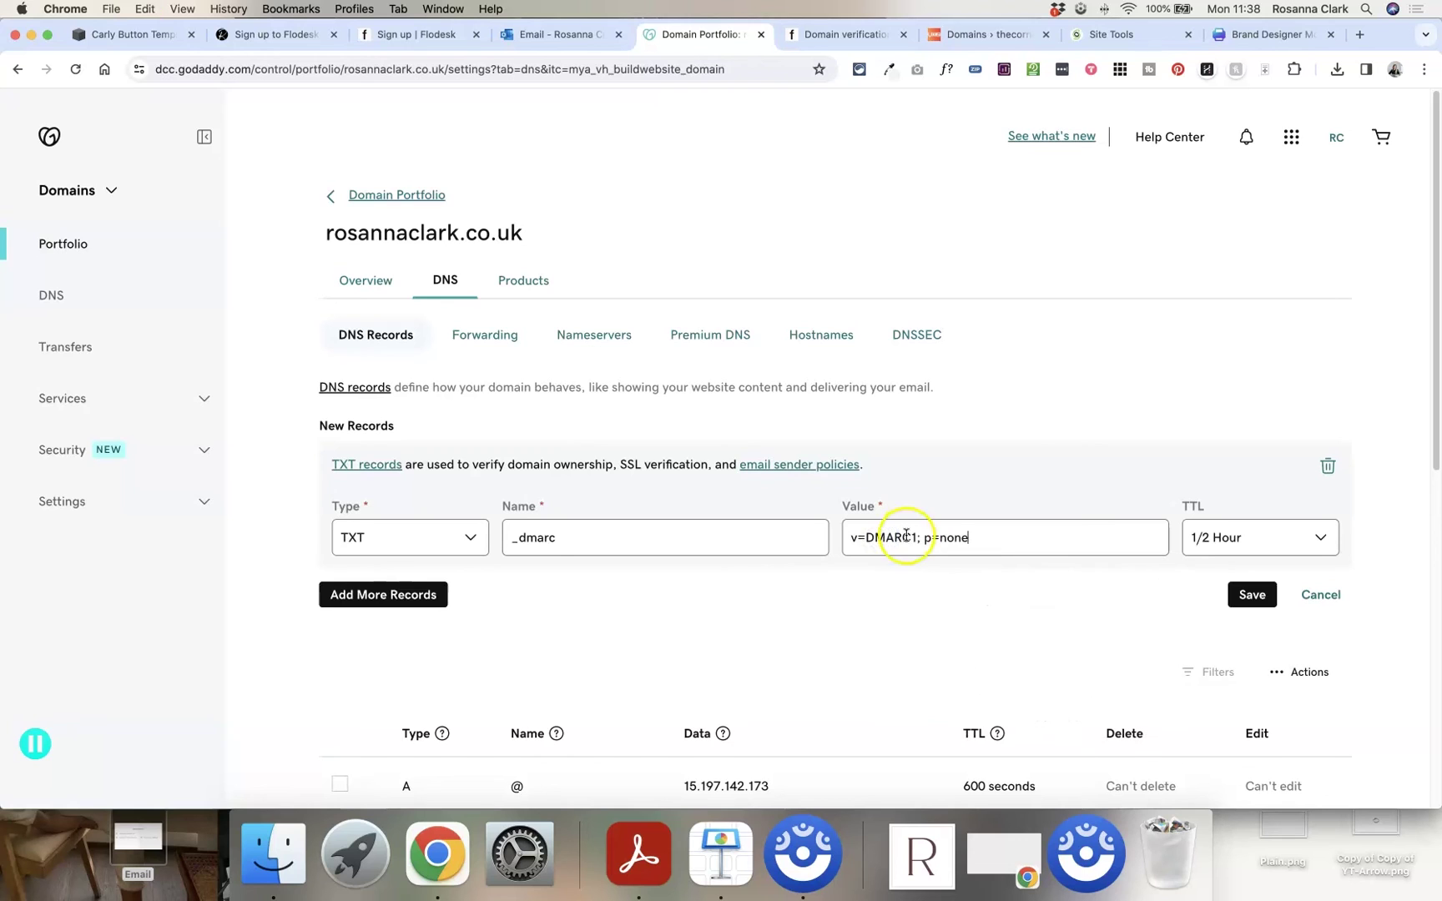
left_click(1249, 597)
Find the saved _dmarc TXT record on page 2, then return to Flodesk.
scroll(1046, 467, "down", 8)
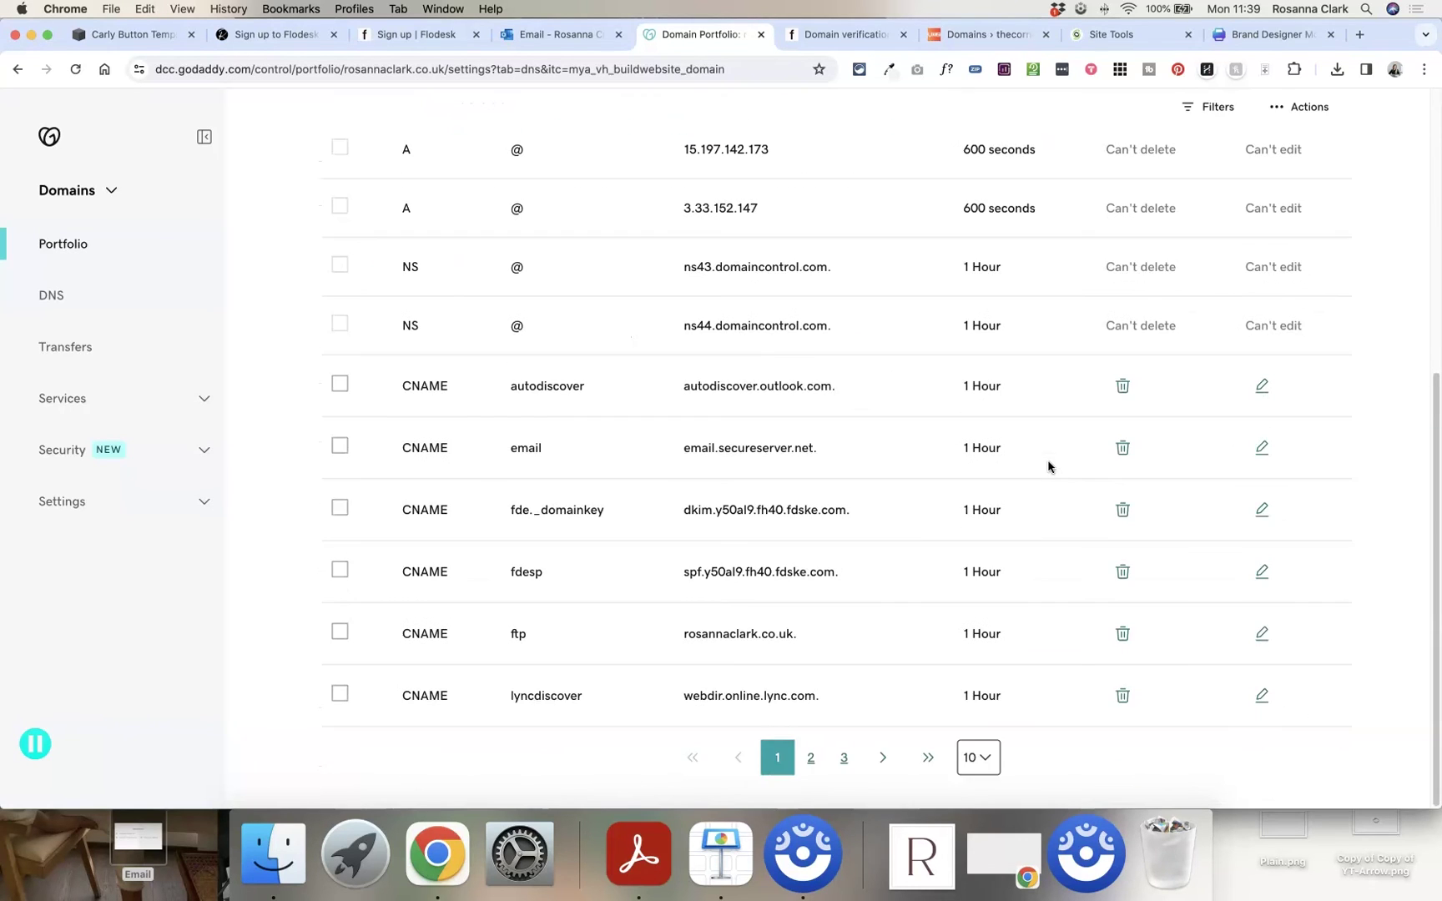
left_click(811, 765)
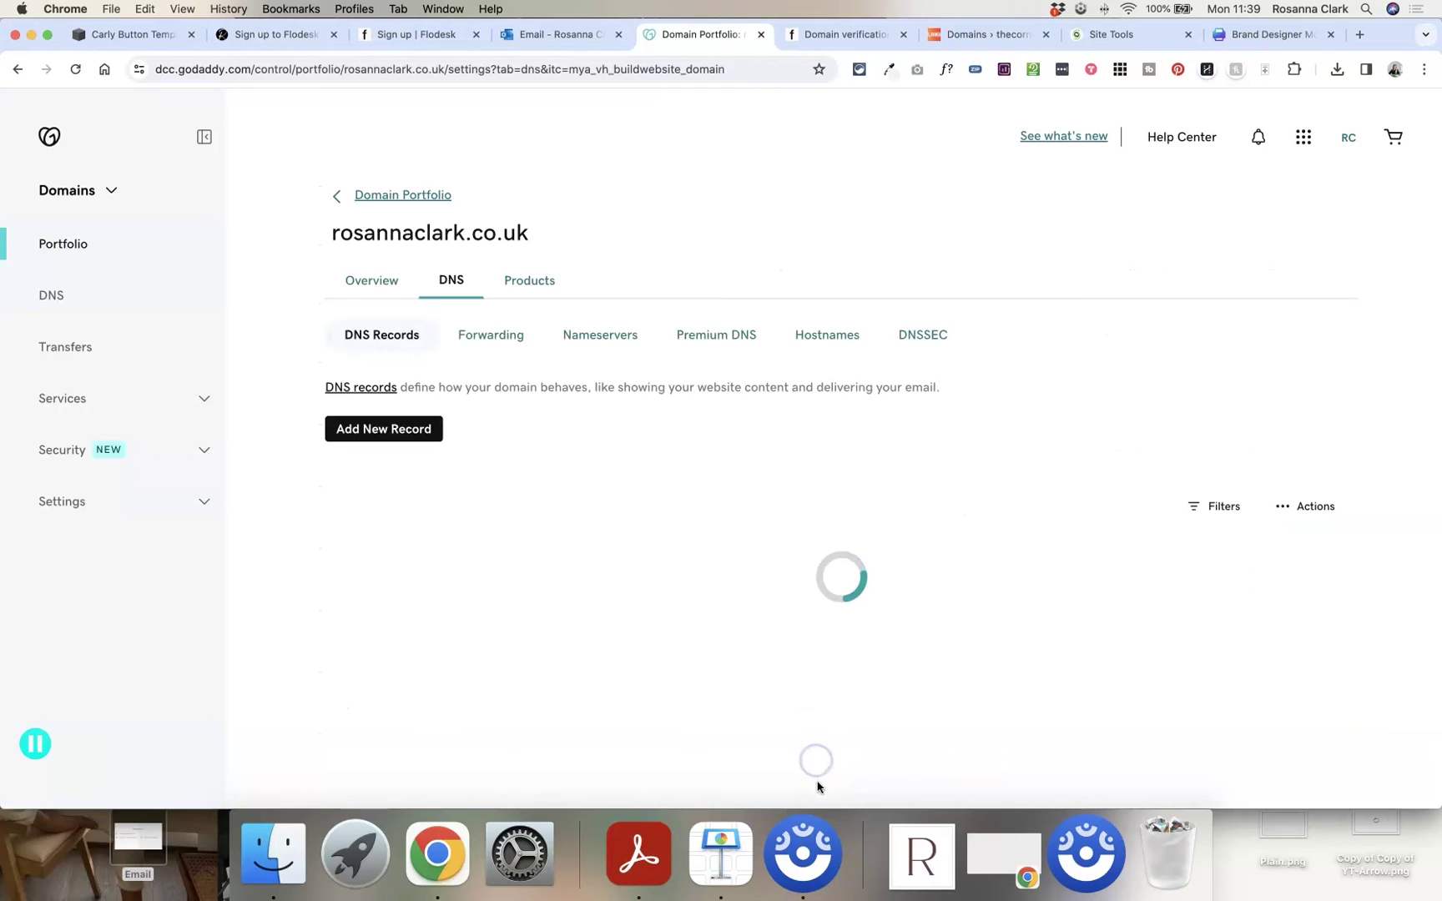
scroll(834, 663, "down", 3)
scroll(832, 659, "down", 3)
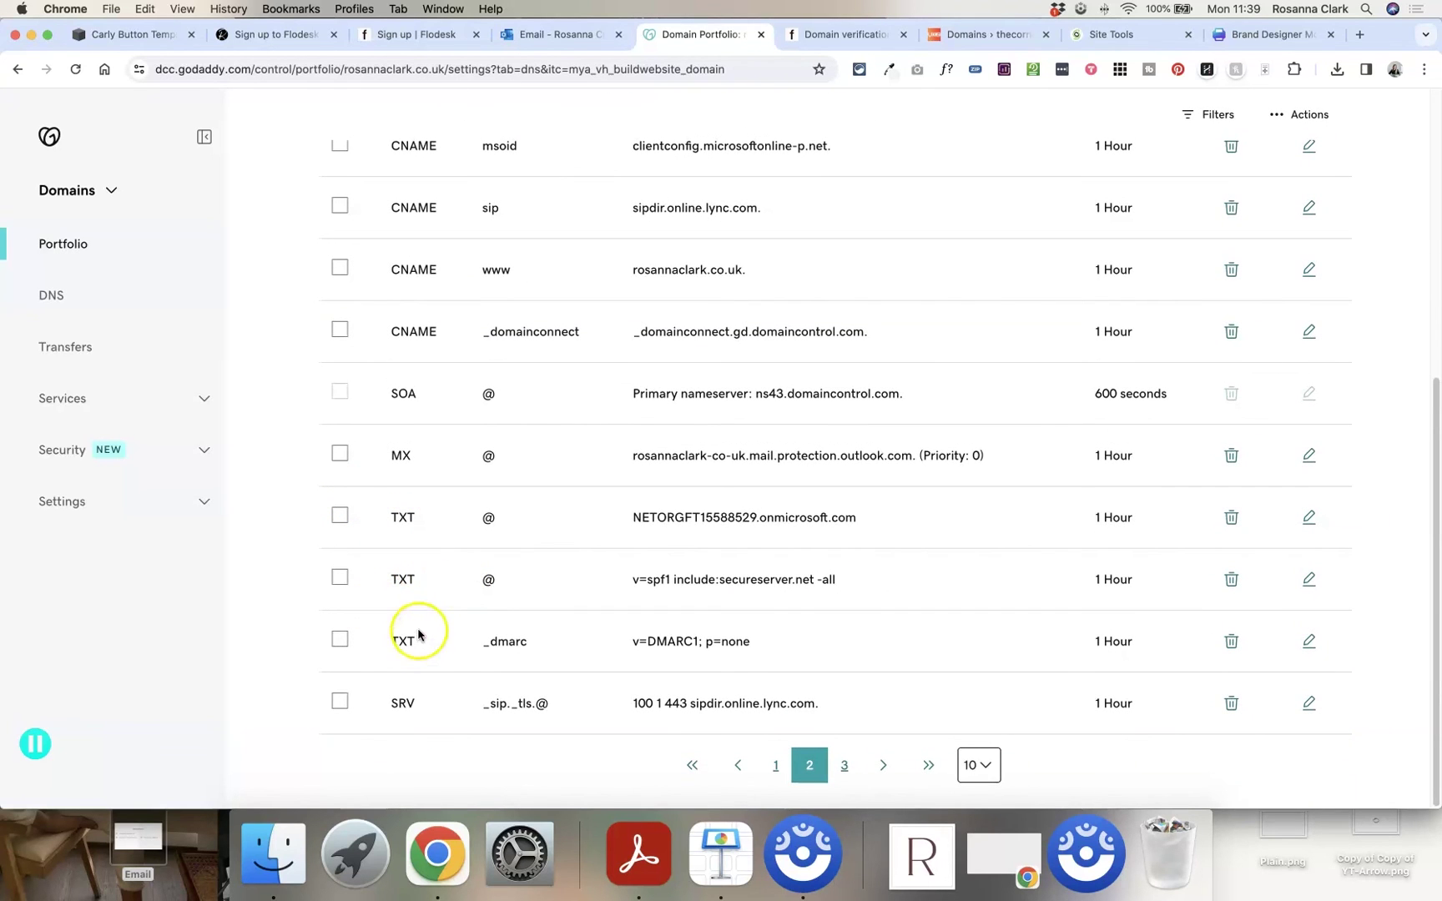
left_click_drag(476, 642, 757, 646)
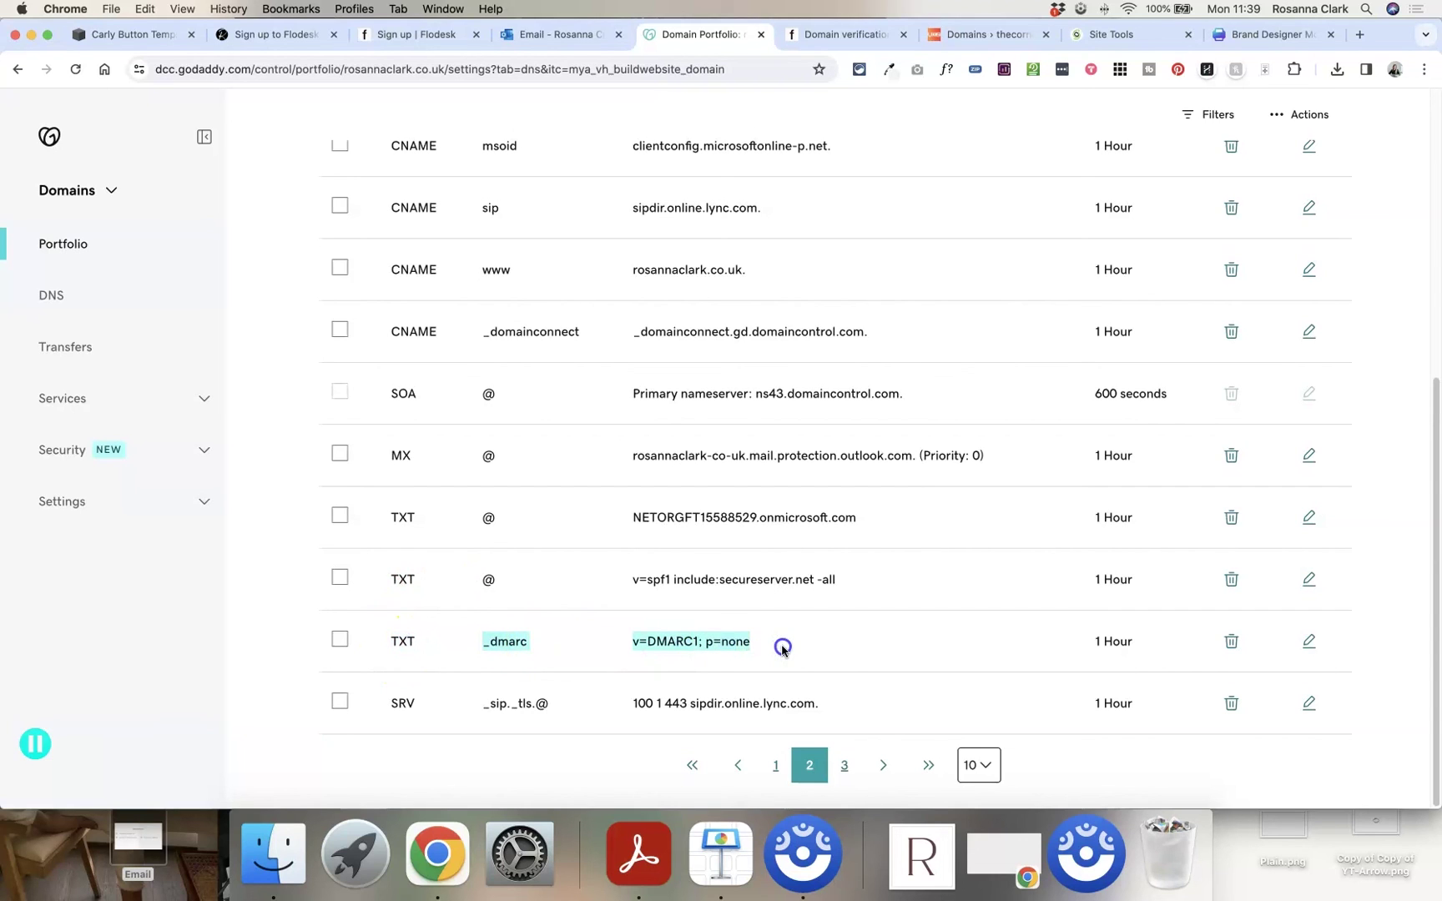
left_click(783, 647)
key("ctrl+Tab")
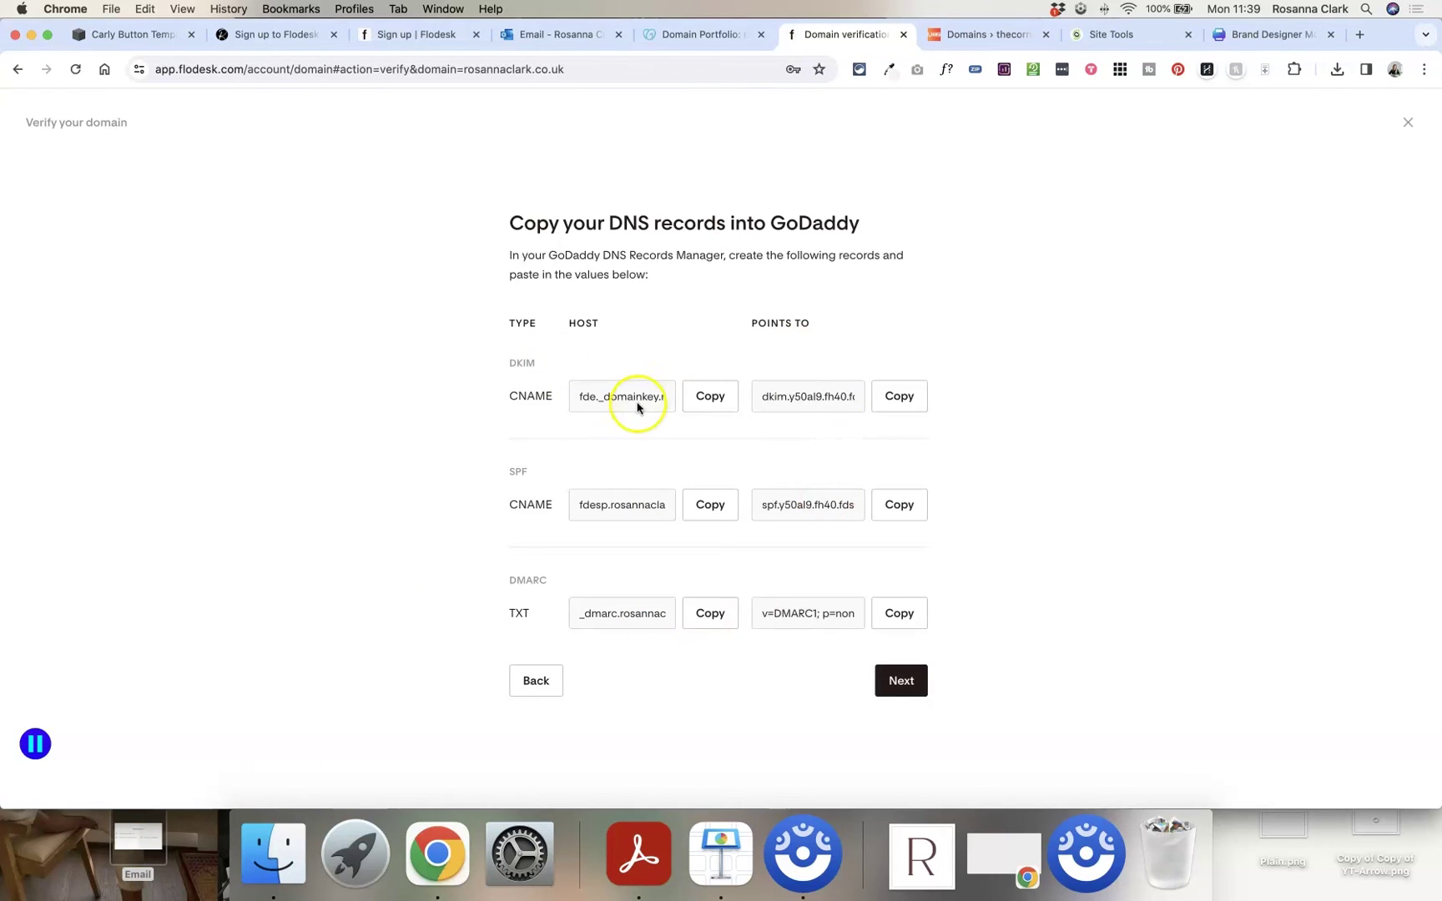
Submit the DNS records step and finish, so rosannaclark.co.uk shows DOMAIN VERIFIED with DKIM, SPF and DMARC.
left_click(911, 682)
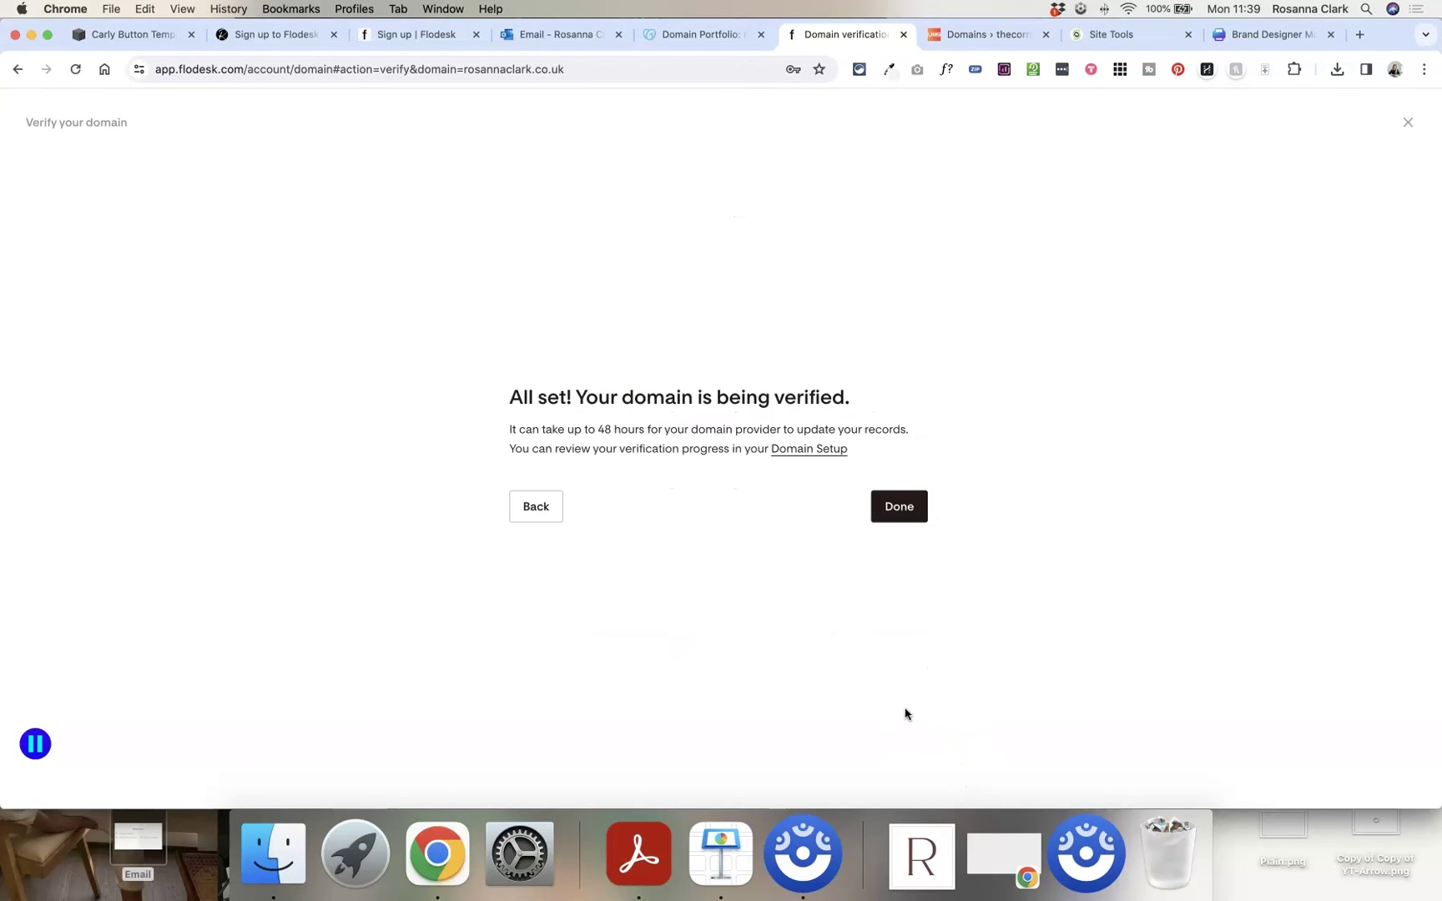
left_click(906, 506)
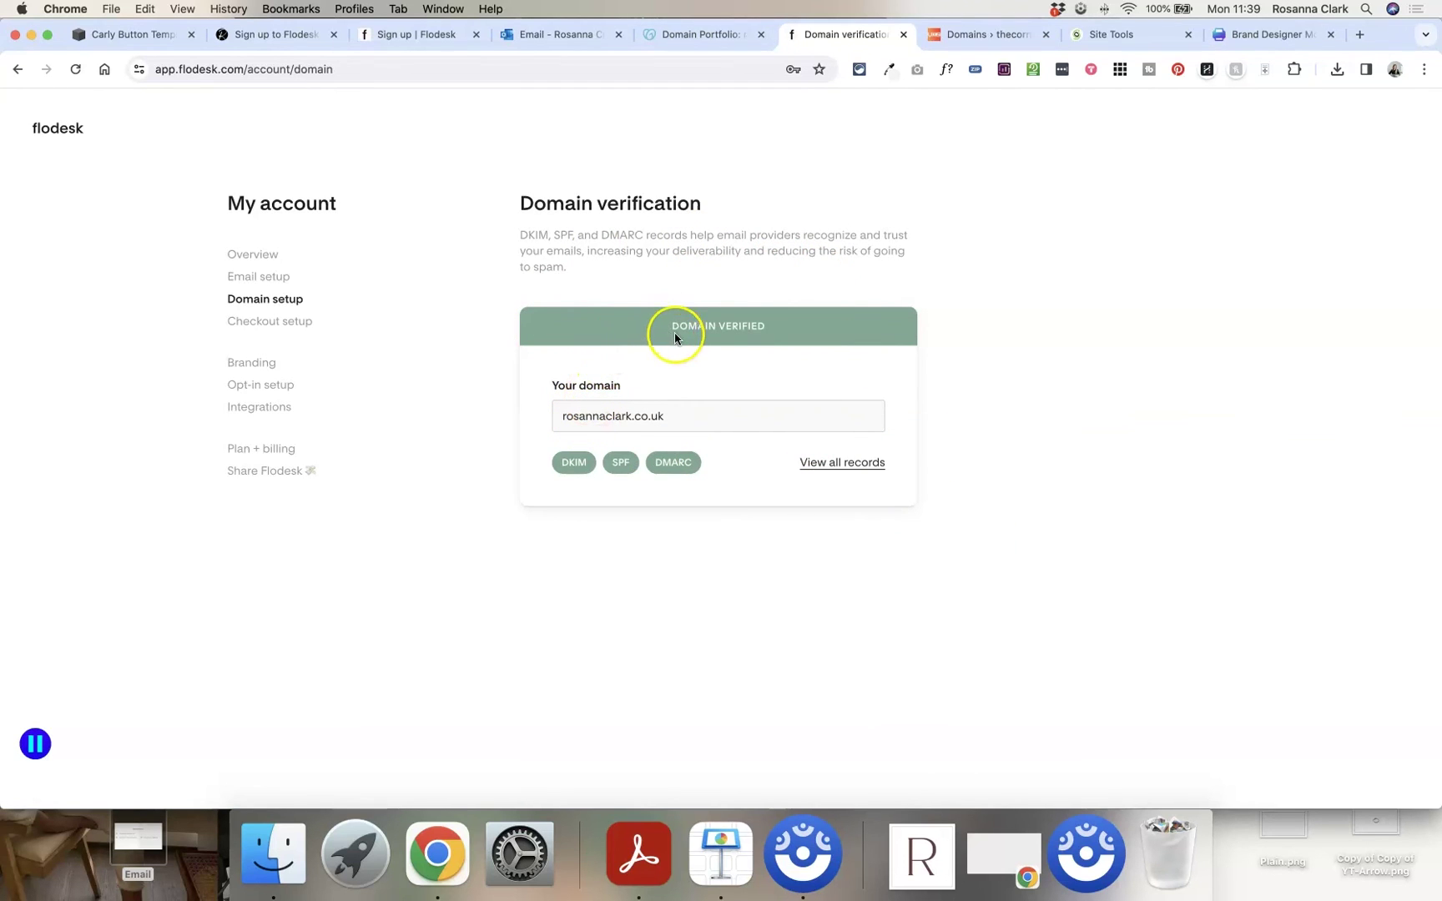
left_click_drag(668, 327, 784, 328)
left_click(559, 477)
Confirm the default sender email and domain both show Verified, then move to UK2's DNS settings.
left_click(269, 284)
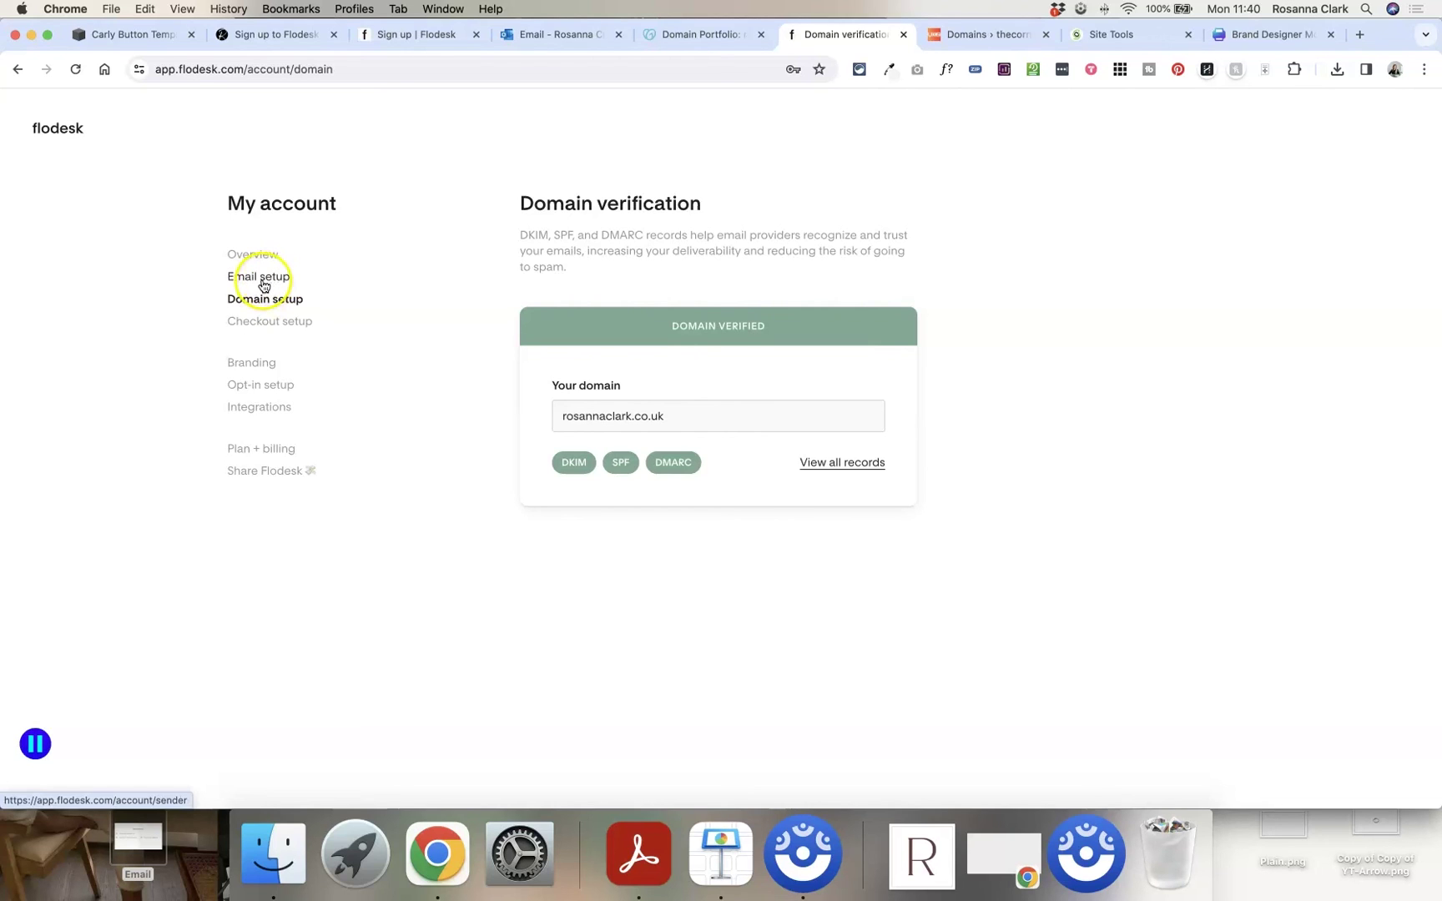
left_click(598, 402)
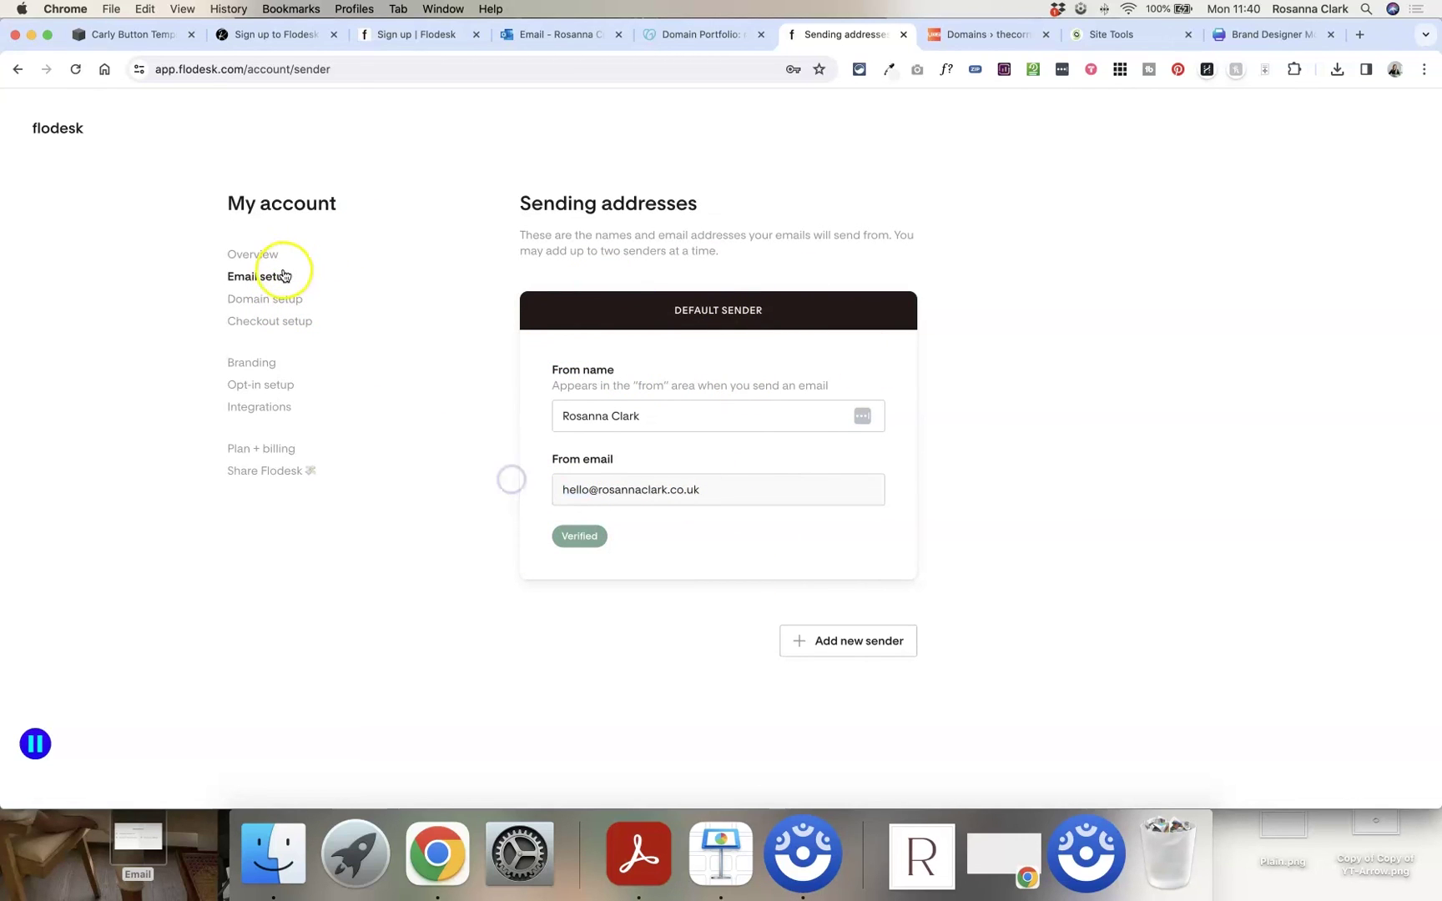
left_click(283, 299)
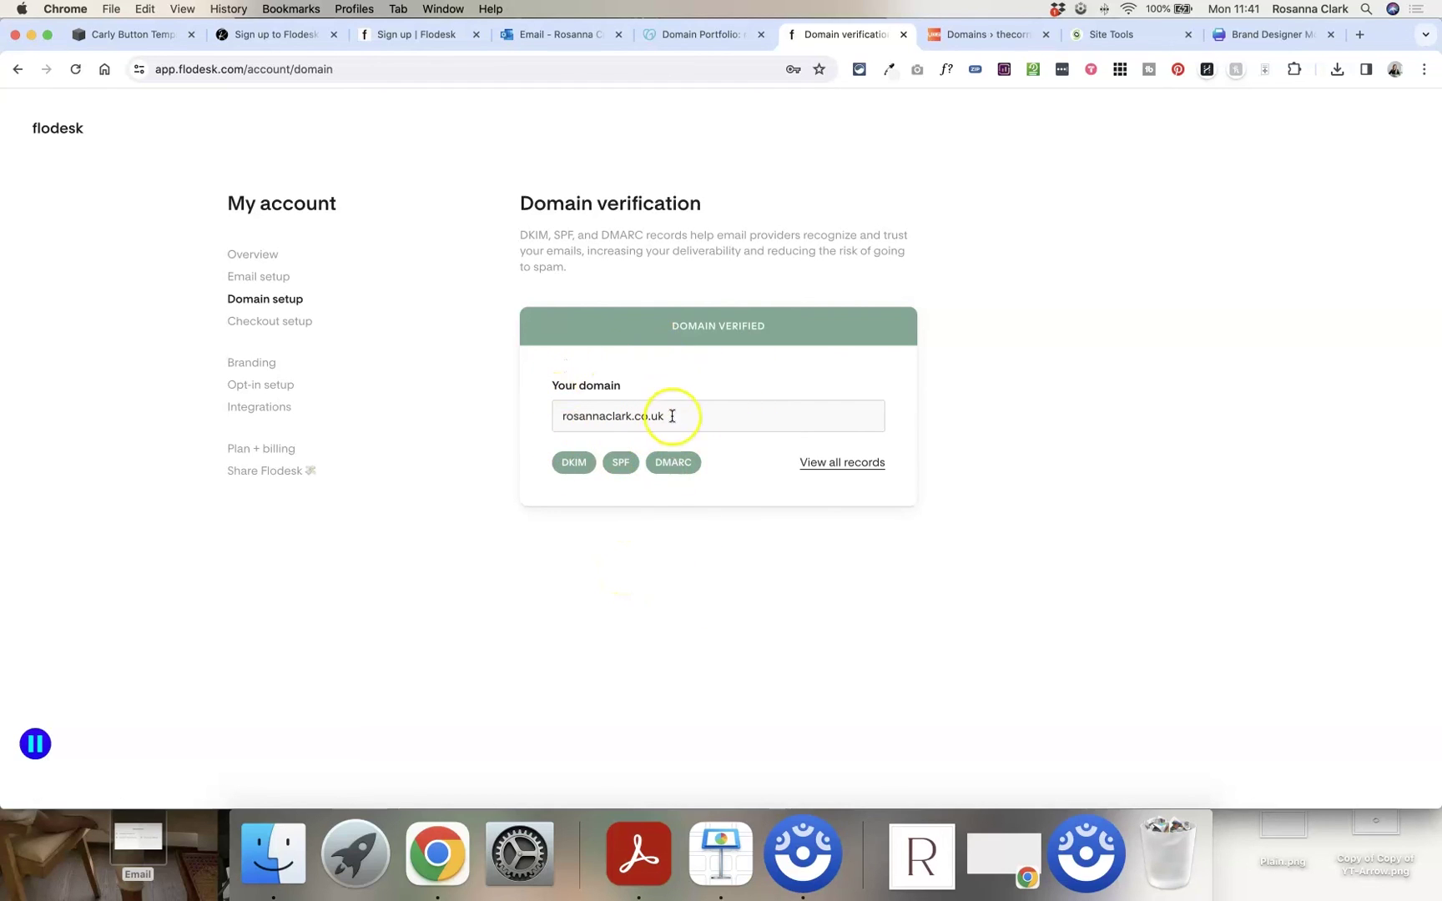
left_click_drag(669, 415, 547, 415)
left_click(268, 284)
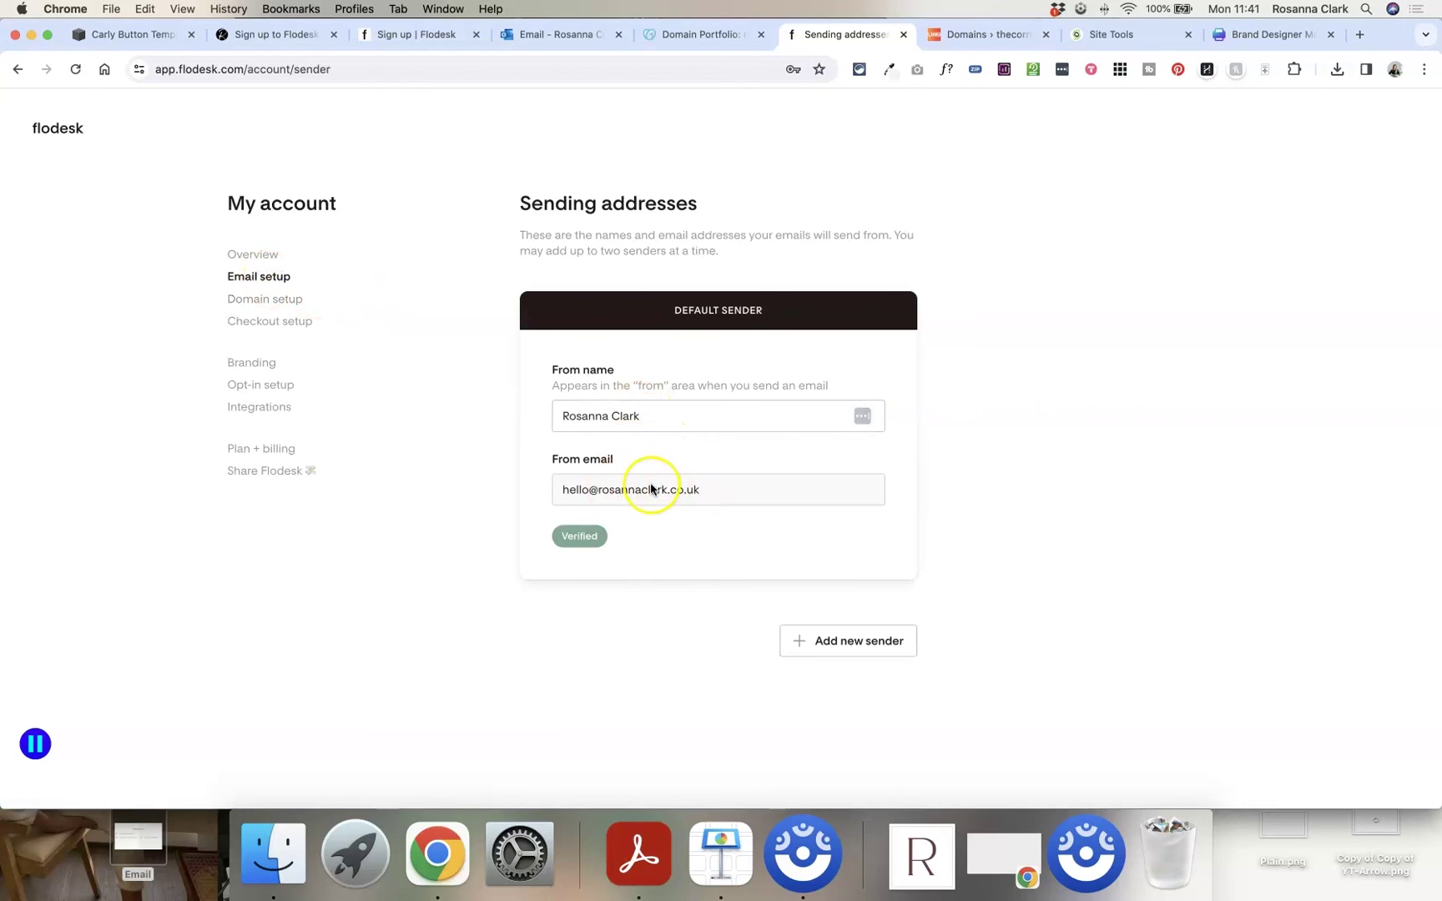
key("ctrl+Tab")
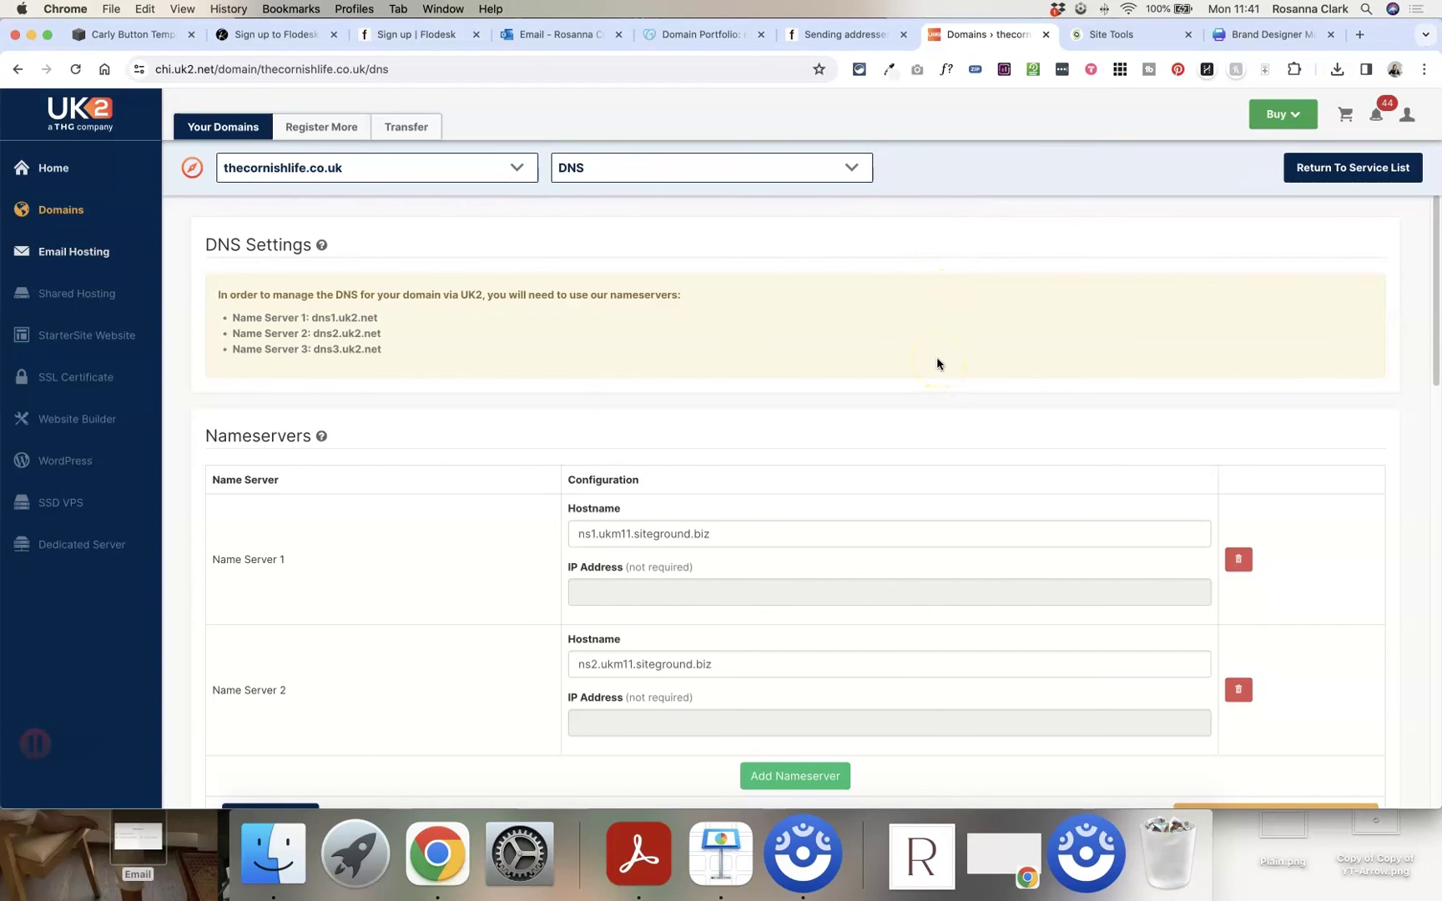
In UK2, go from the domains overview to the DNS configuration for thecornishlife.co.uk.
scroll(937, 364, "down", 3)
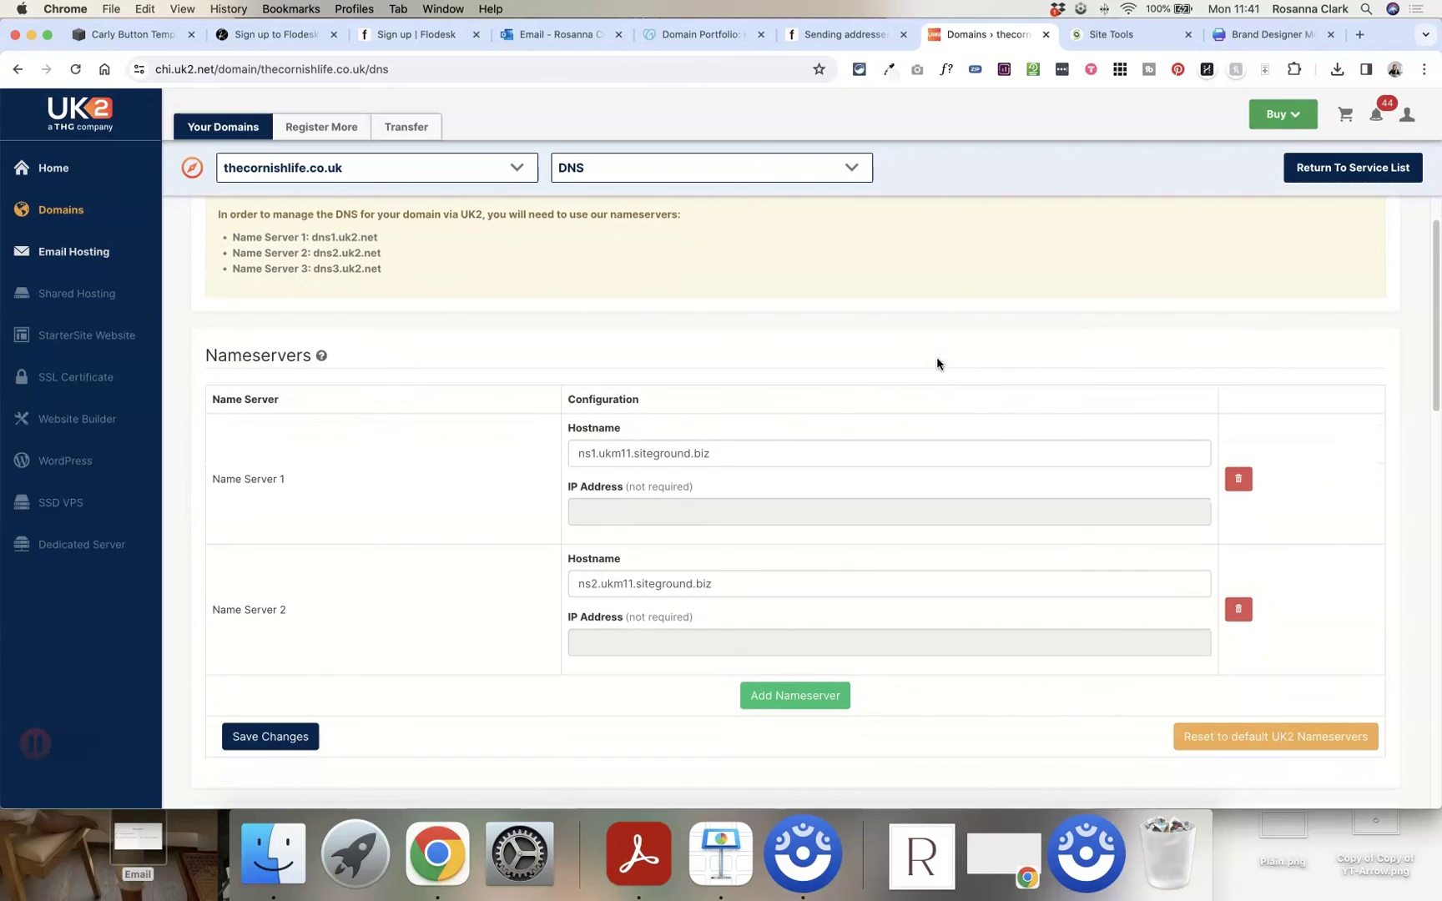
scroll(937, 363, "down", 2)
scroll(936, 364, "up", 4)
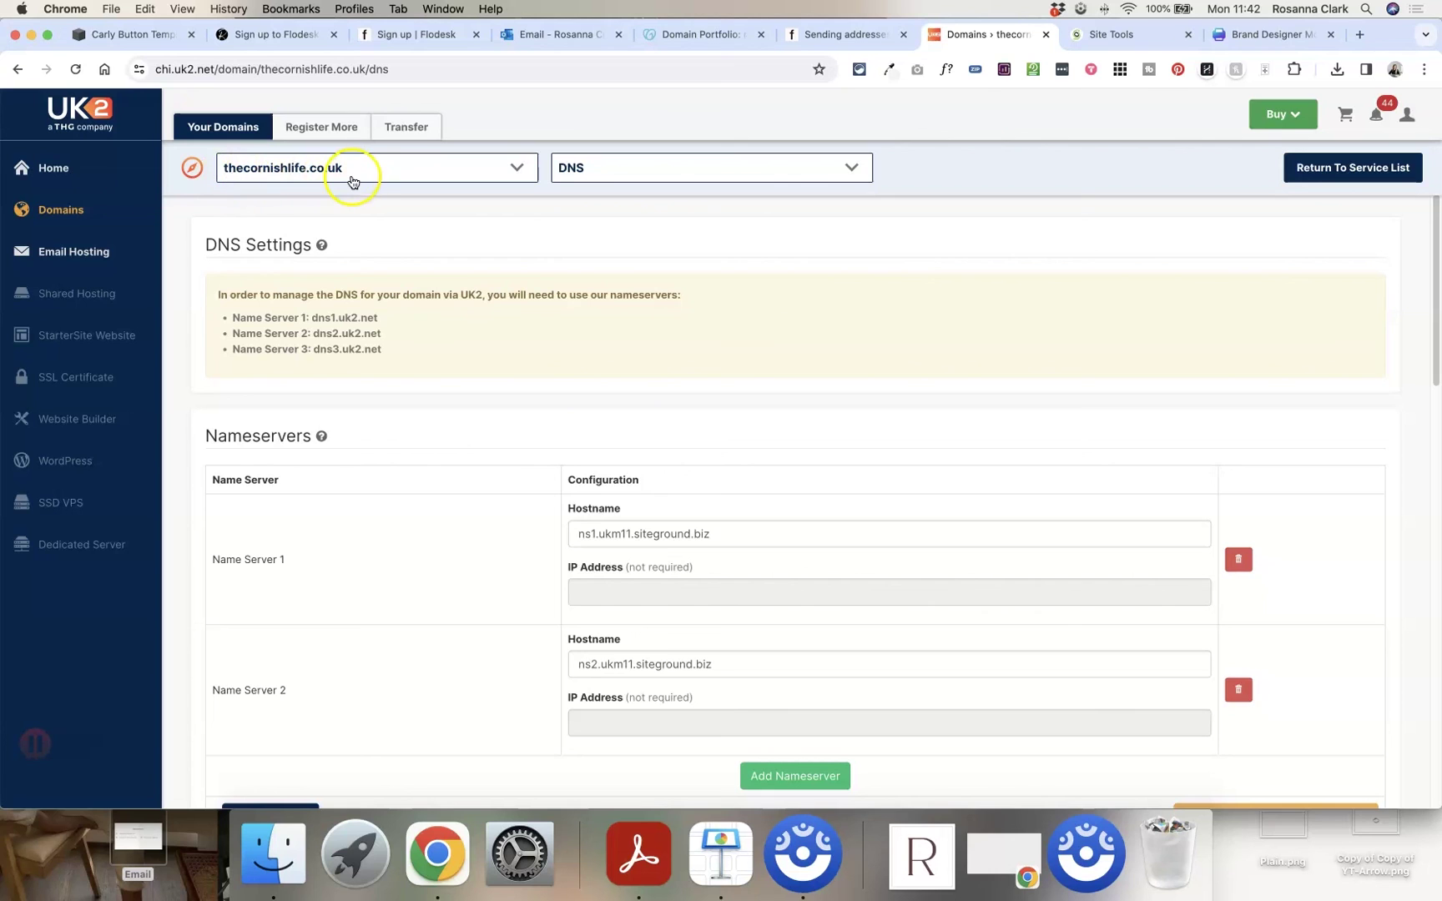
left_click(60, 215)
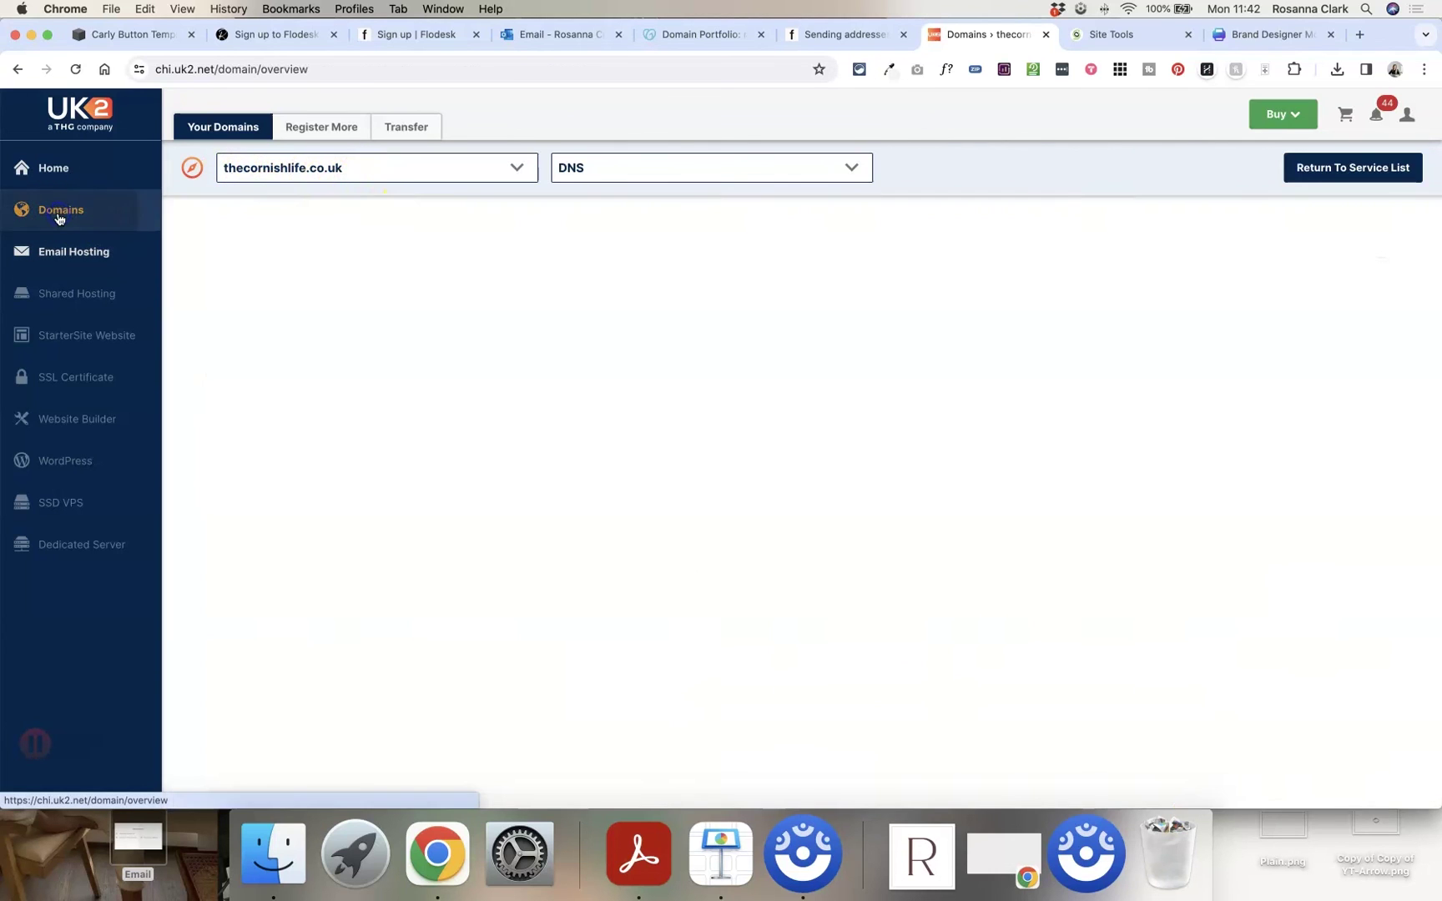
left_click(853, 342)
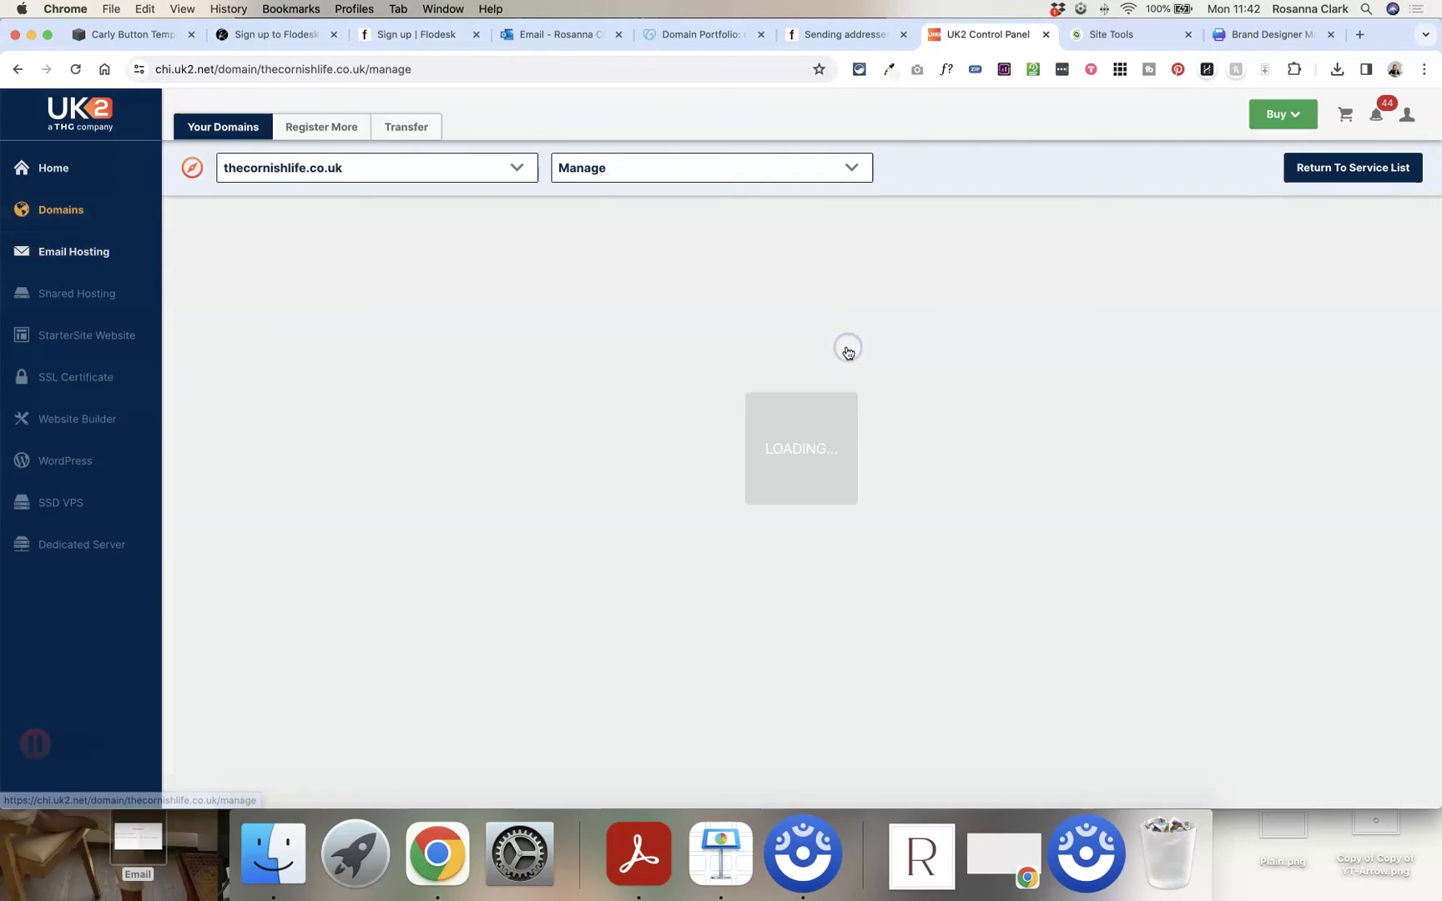
left_click_drag(222, 555, 387, 557)
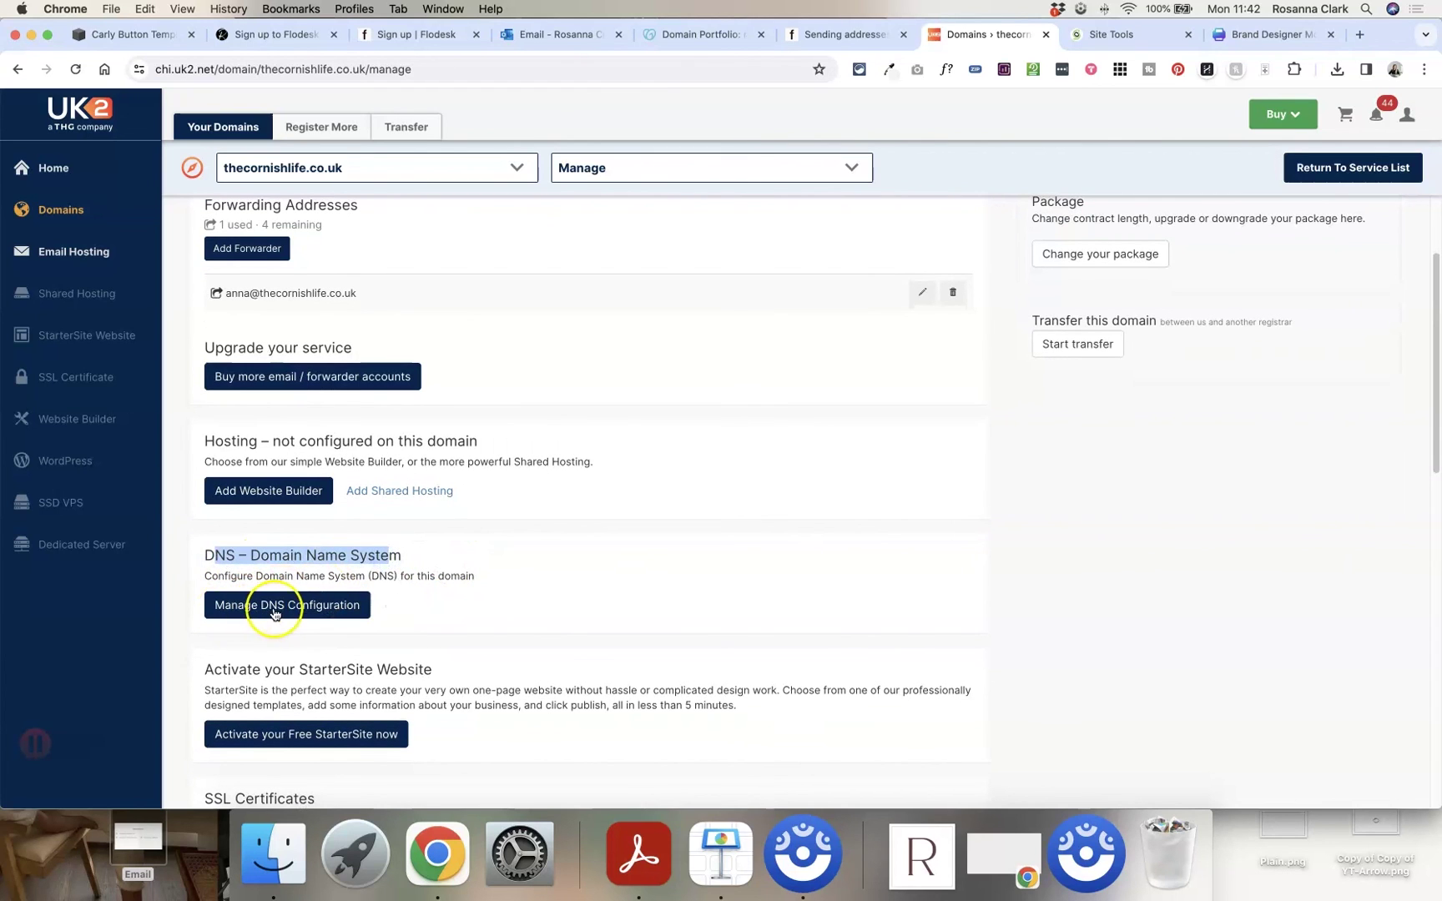
left_click(329, 616)
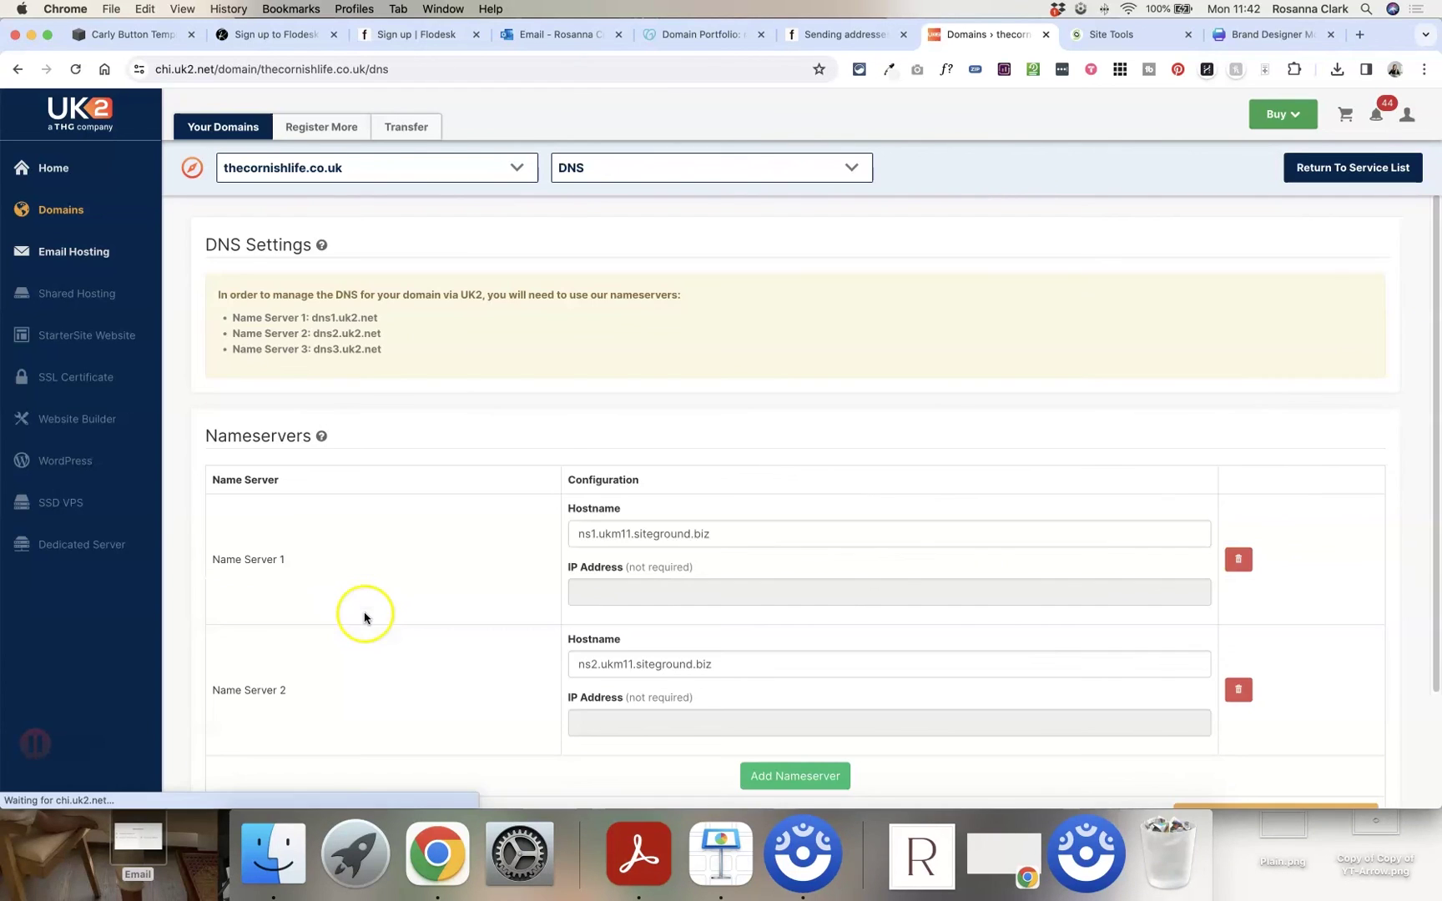
Review the DNS page, confirming both nameservers point to SiteGround, then move to SiteGround's Website Details.
scroll(549, 433, "down", 10)
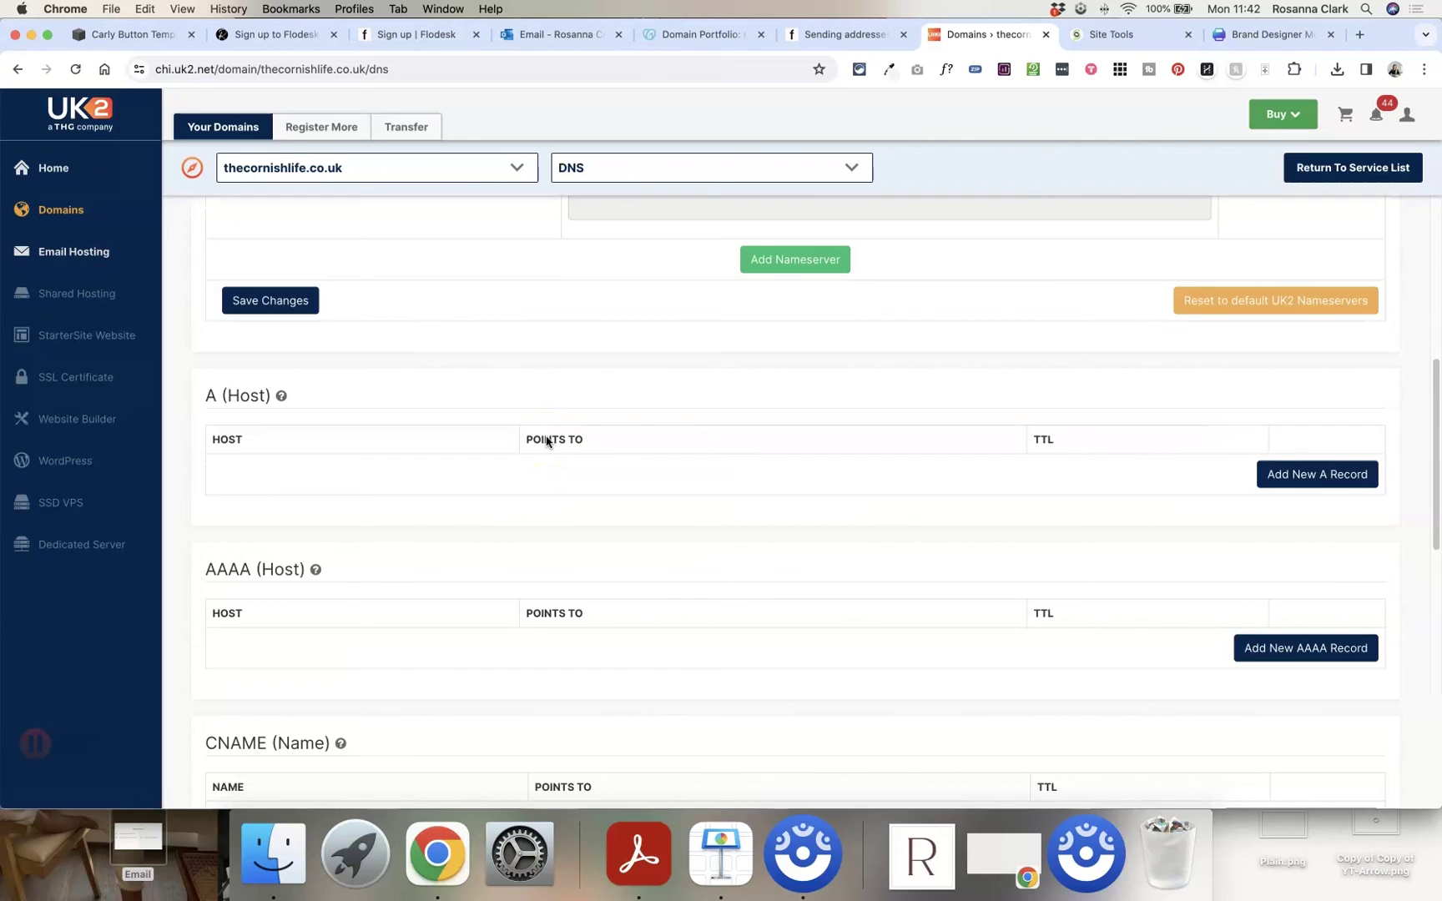
scroll(582, 582, "down", 6)
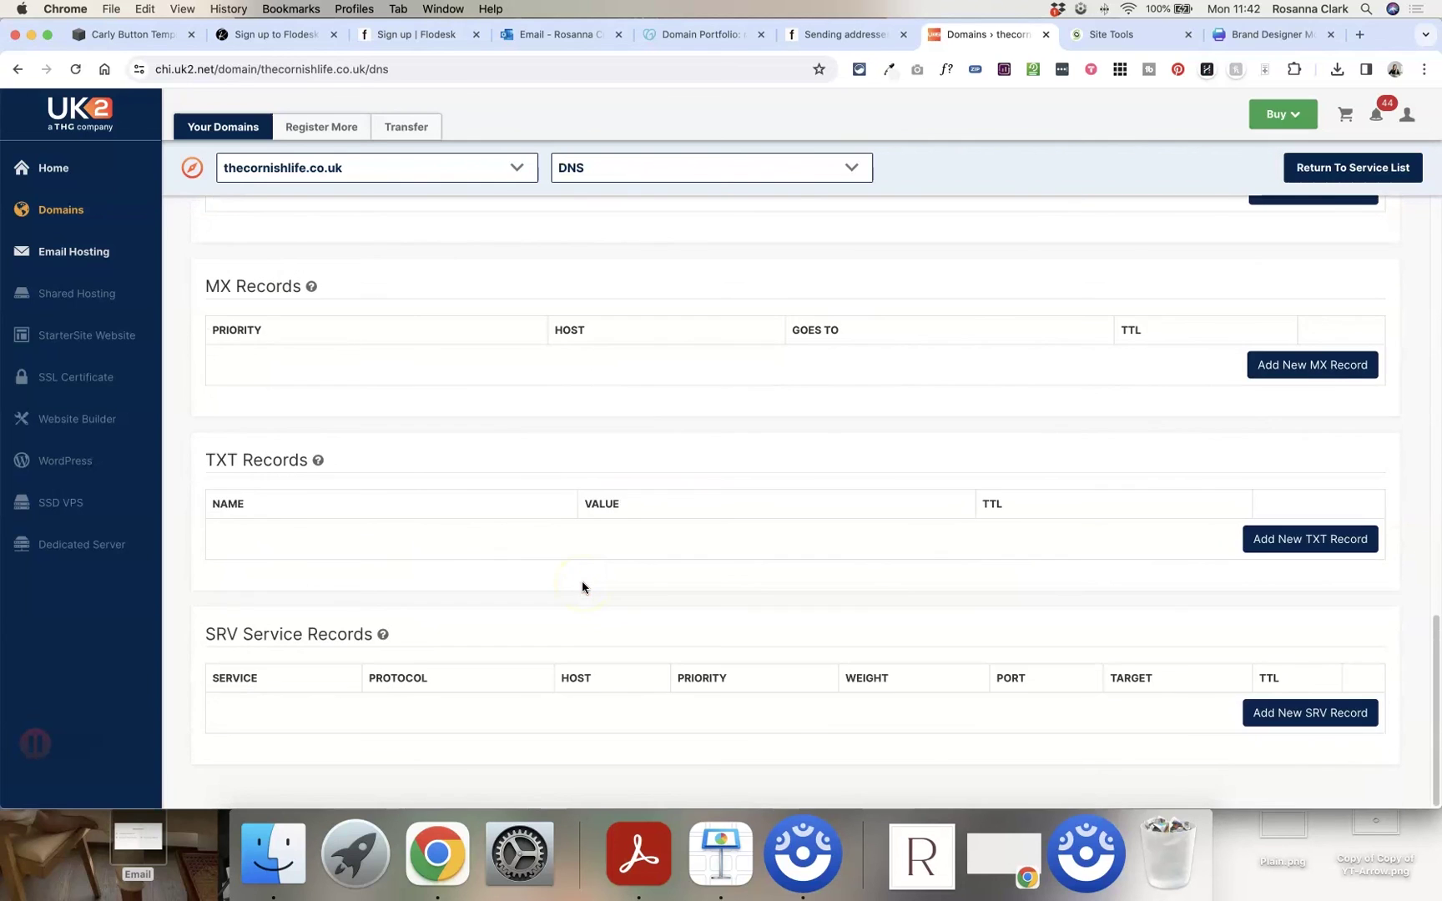
scroll(581, 582, "up", 15)
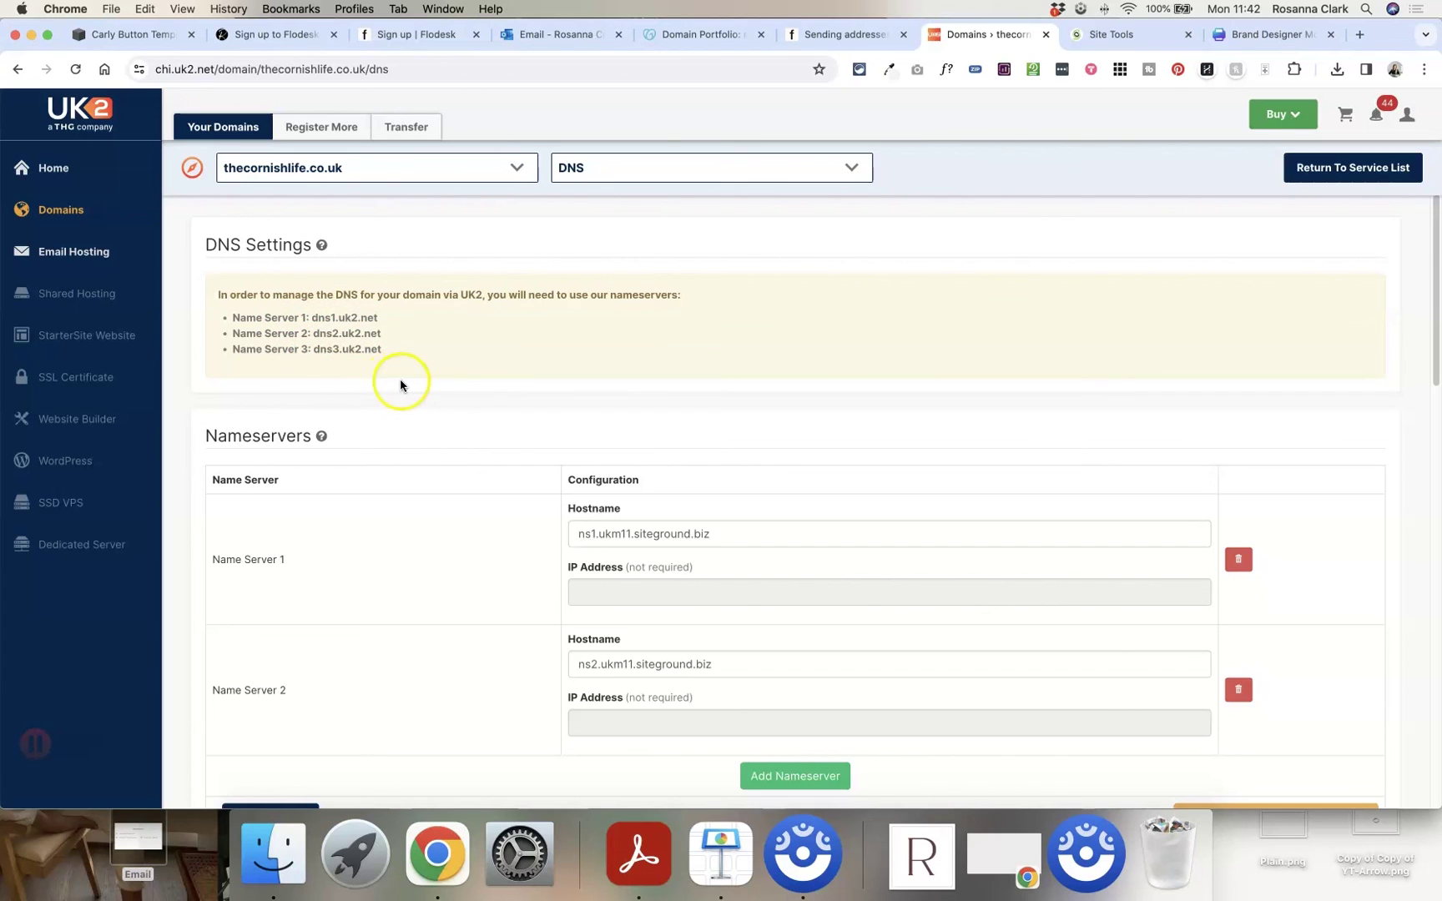
scroll(417, 387, "down", 2)
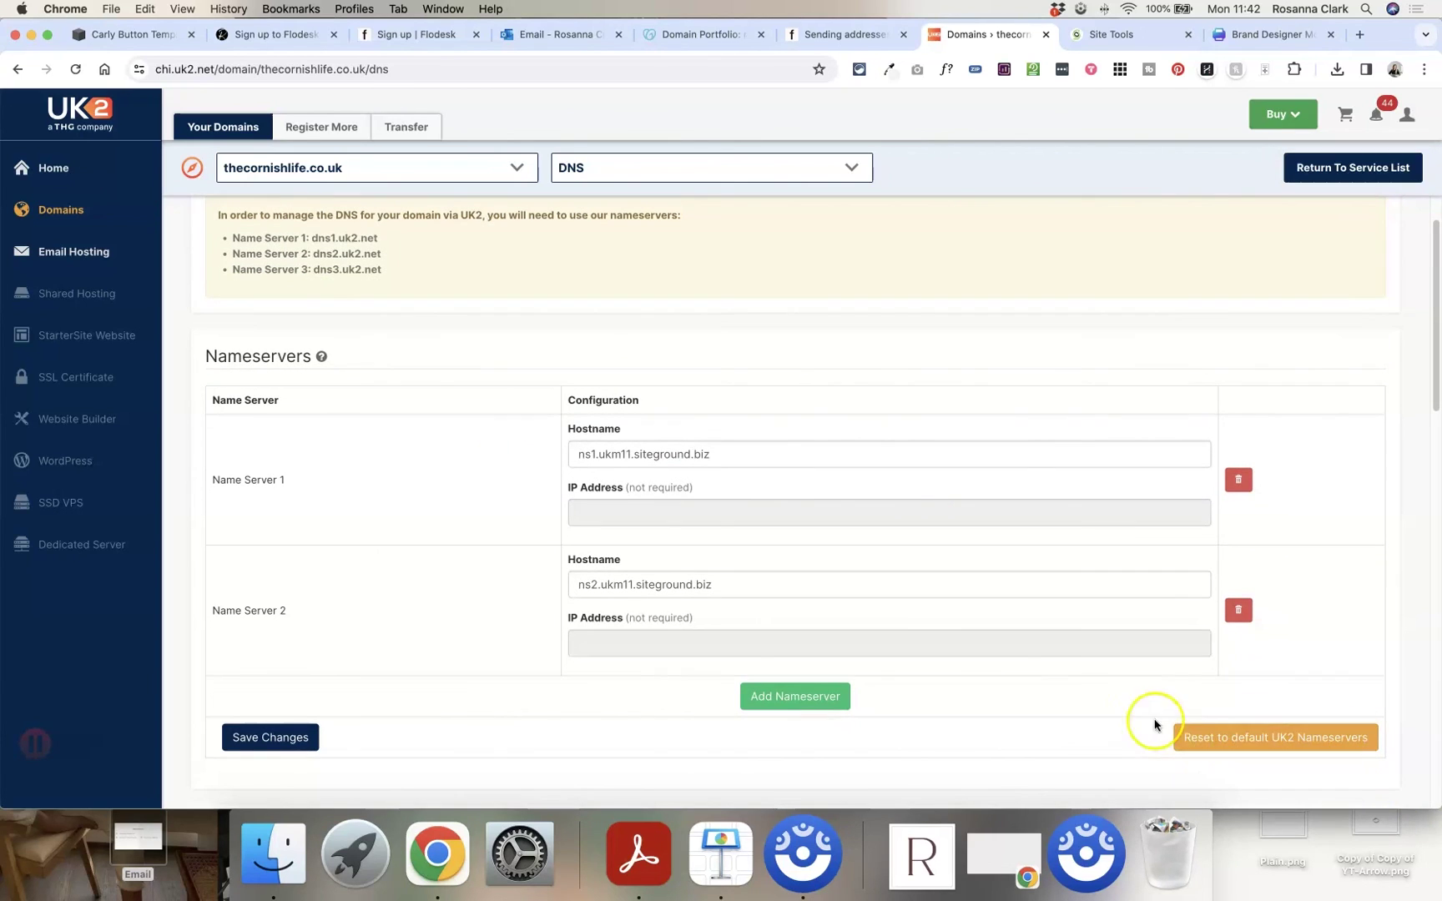
scroll(759, 555, "down", 1)
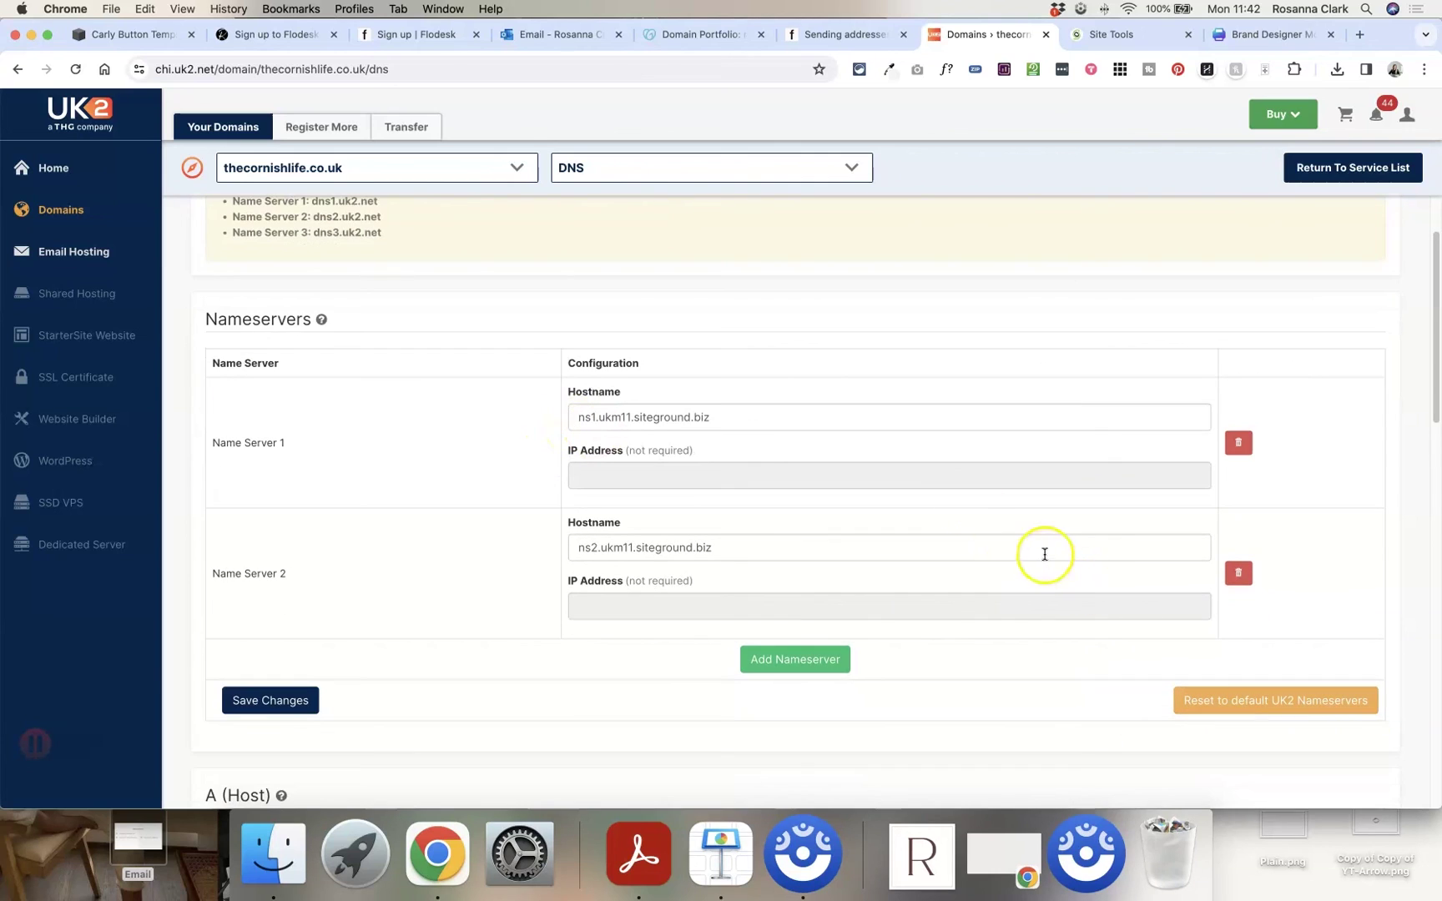
scroll(621, 405, "up", 3)
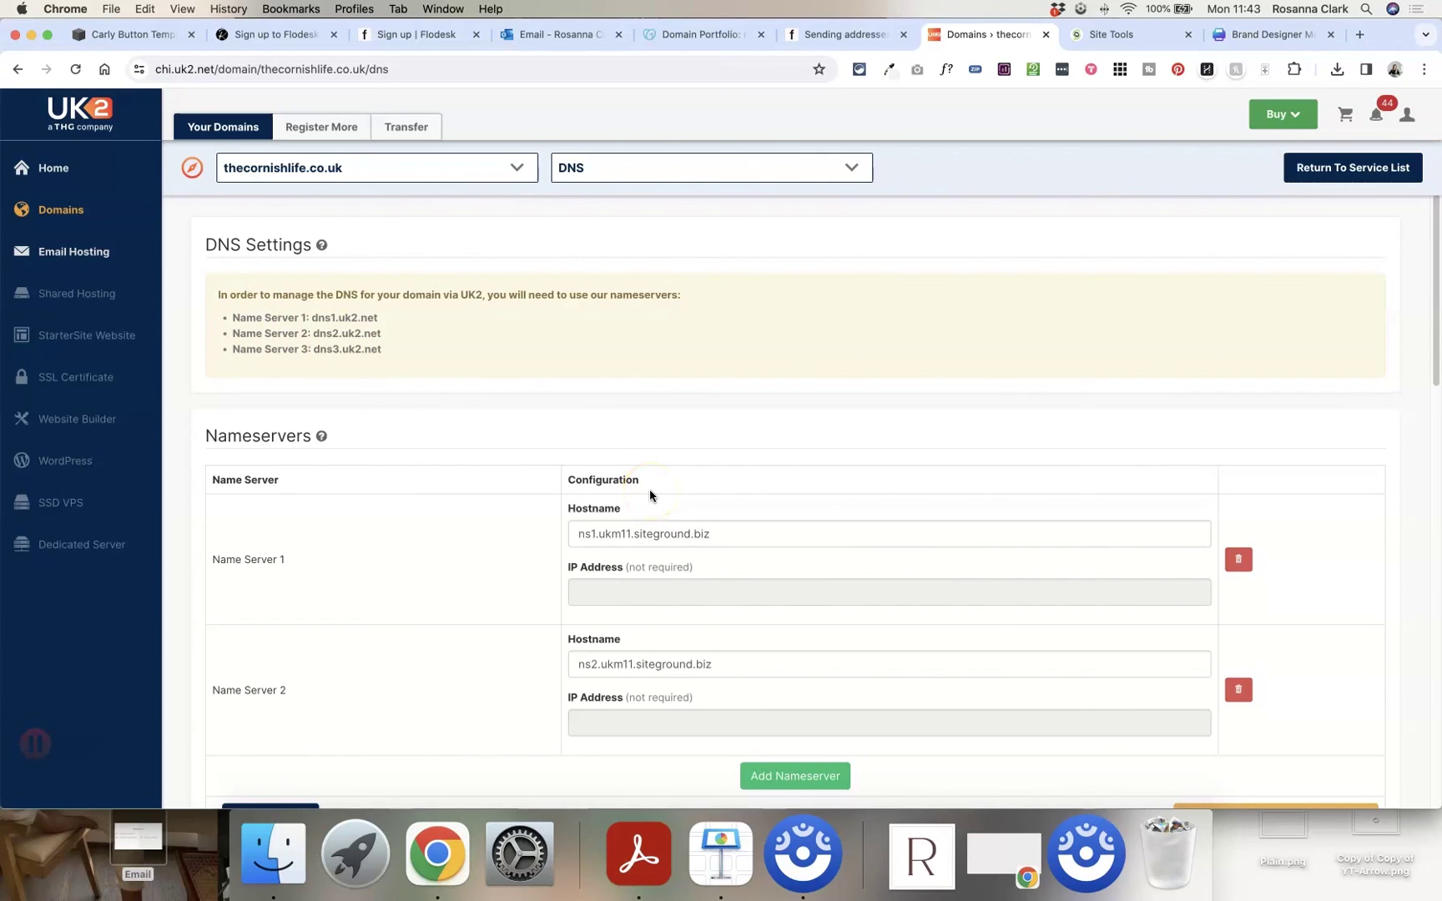
left_click_drag(313, 318, 390, 353)
left_click(392, 355)
scroll(473, 398, "down", 10)
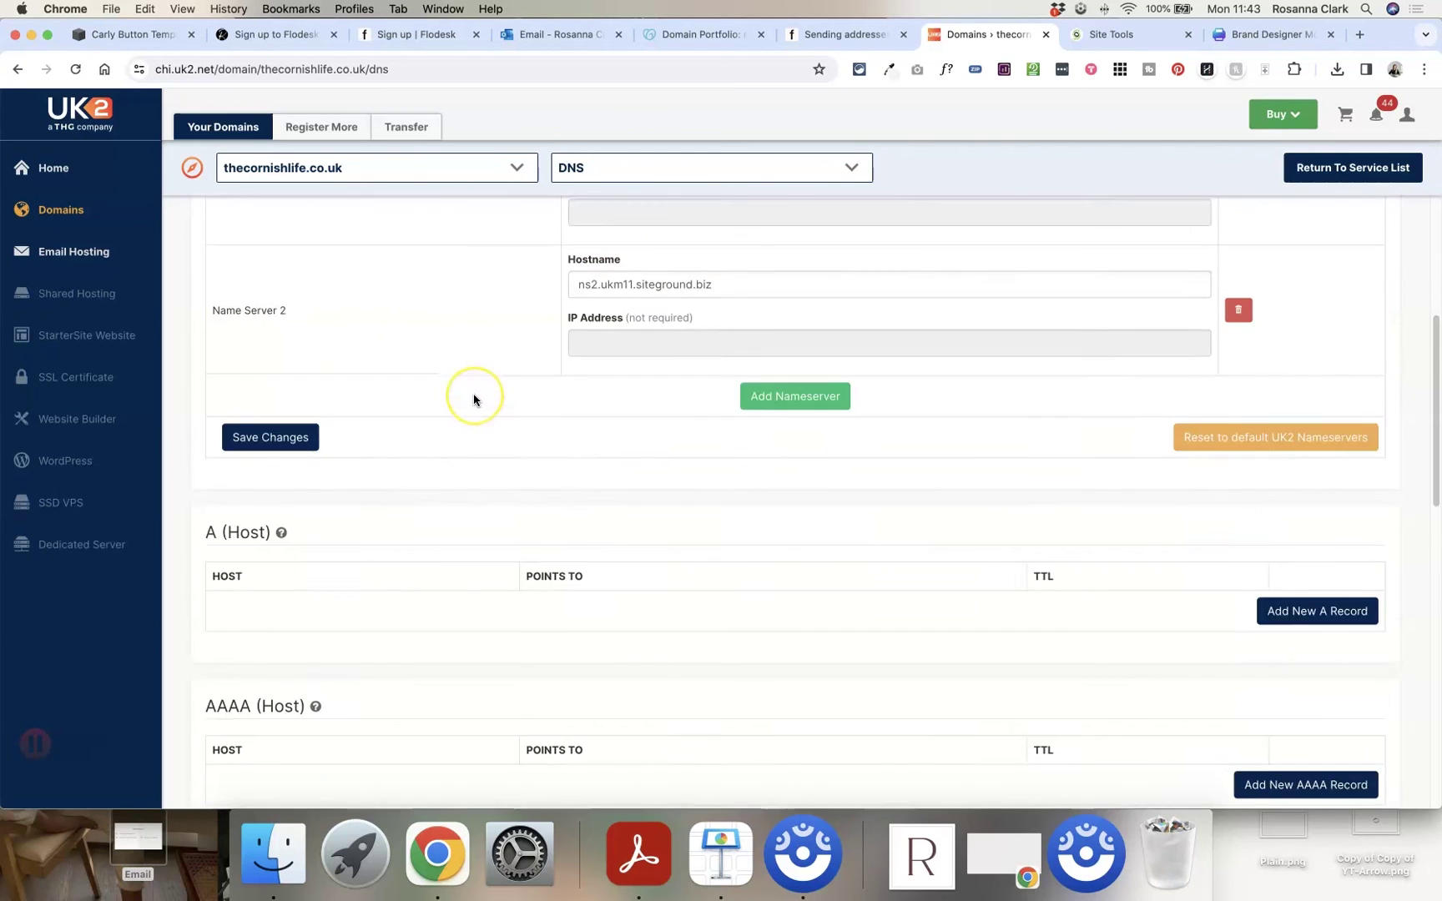
scroll(473, 397, "up", 10)
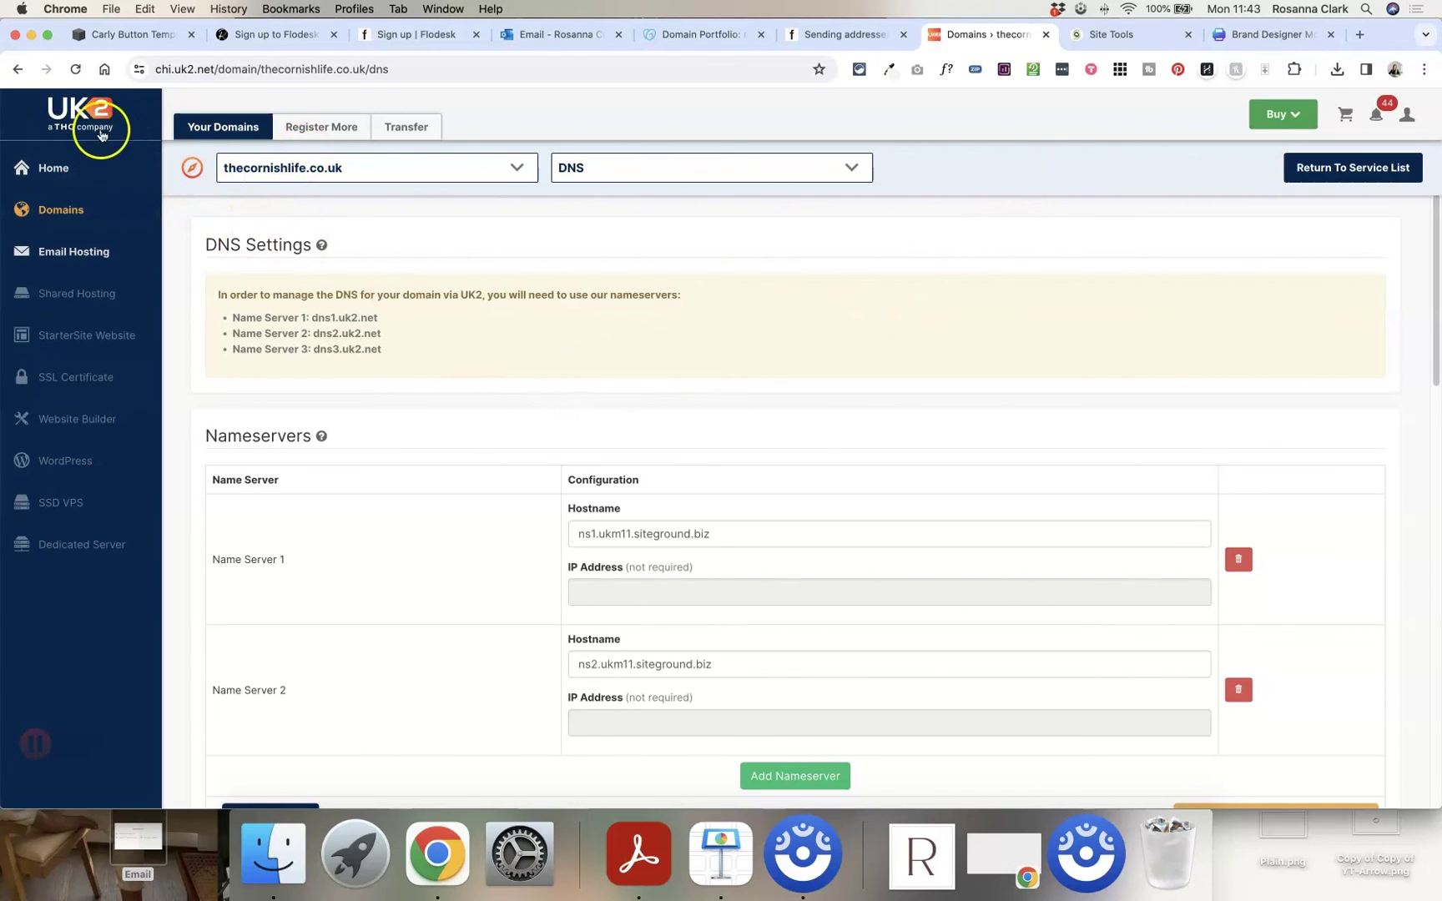
scroll(772, 387, "down", 1)
left_click_drag(641, 488, 686, 488)
left_click(744, 334)
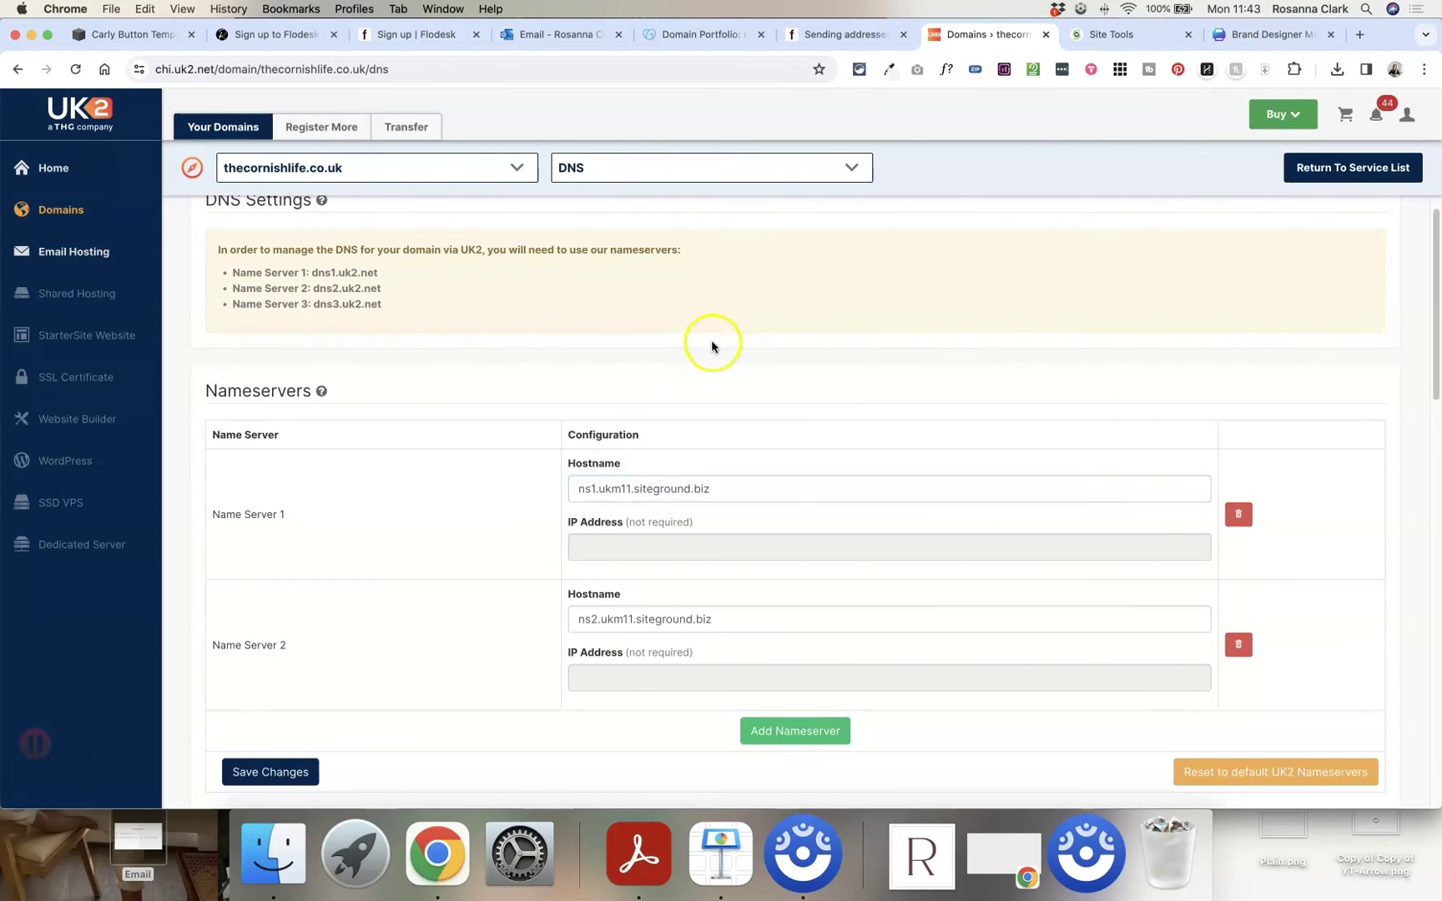
scroll(712, 350, "up", 1)
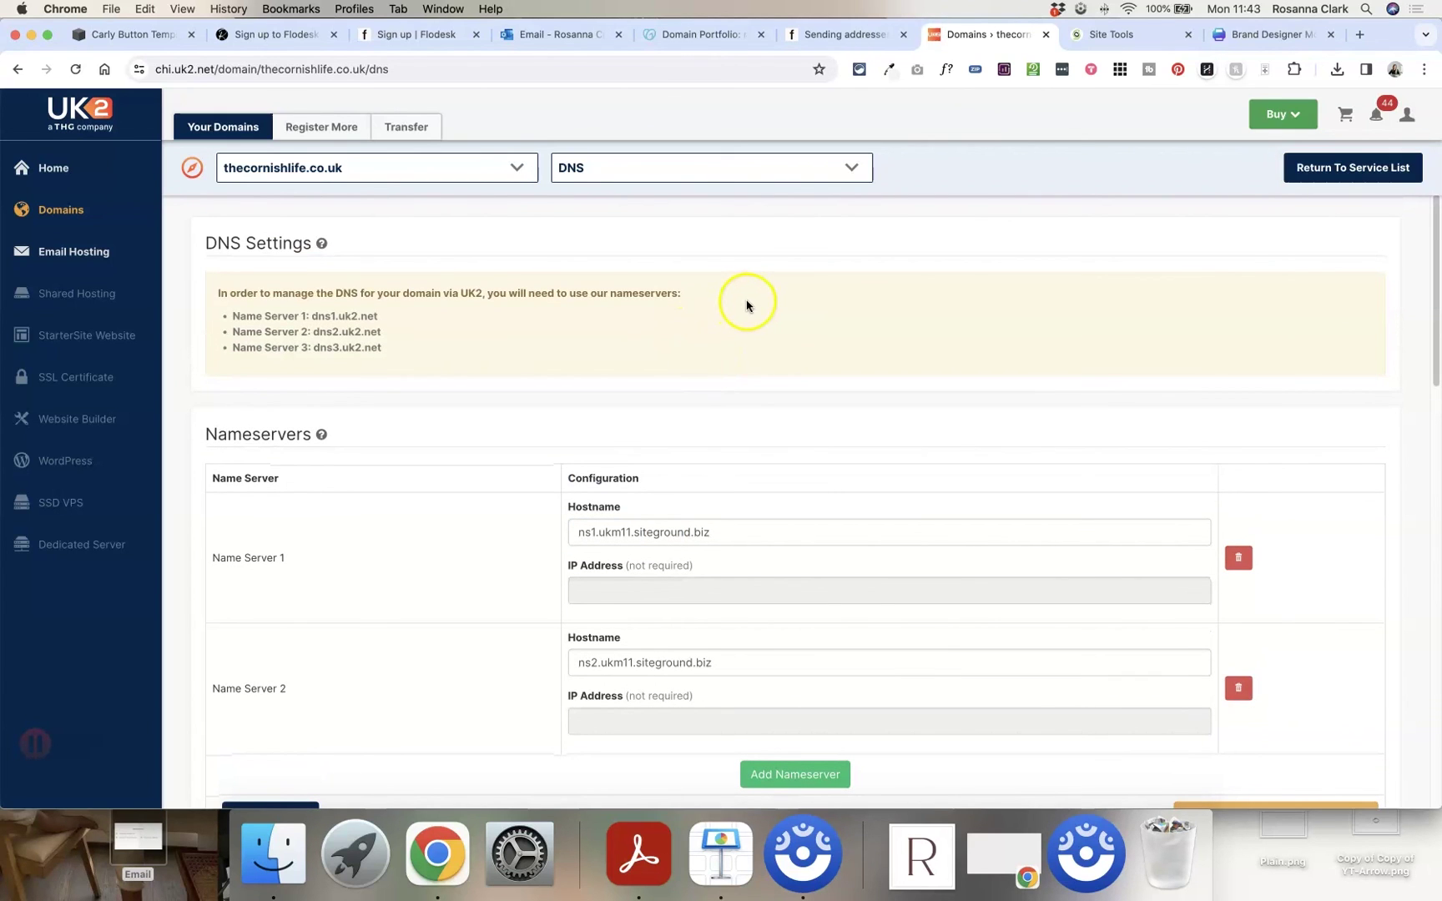
left_click(1109, 34)
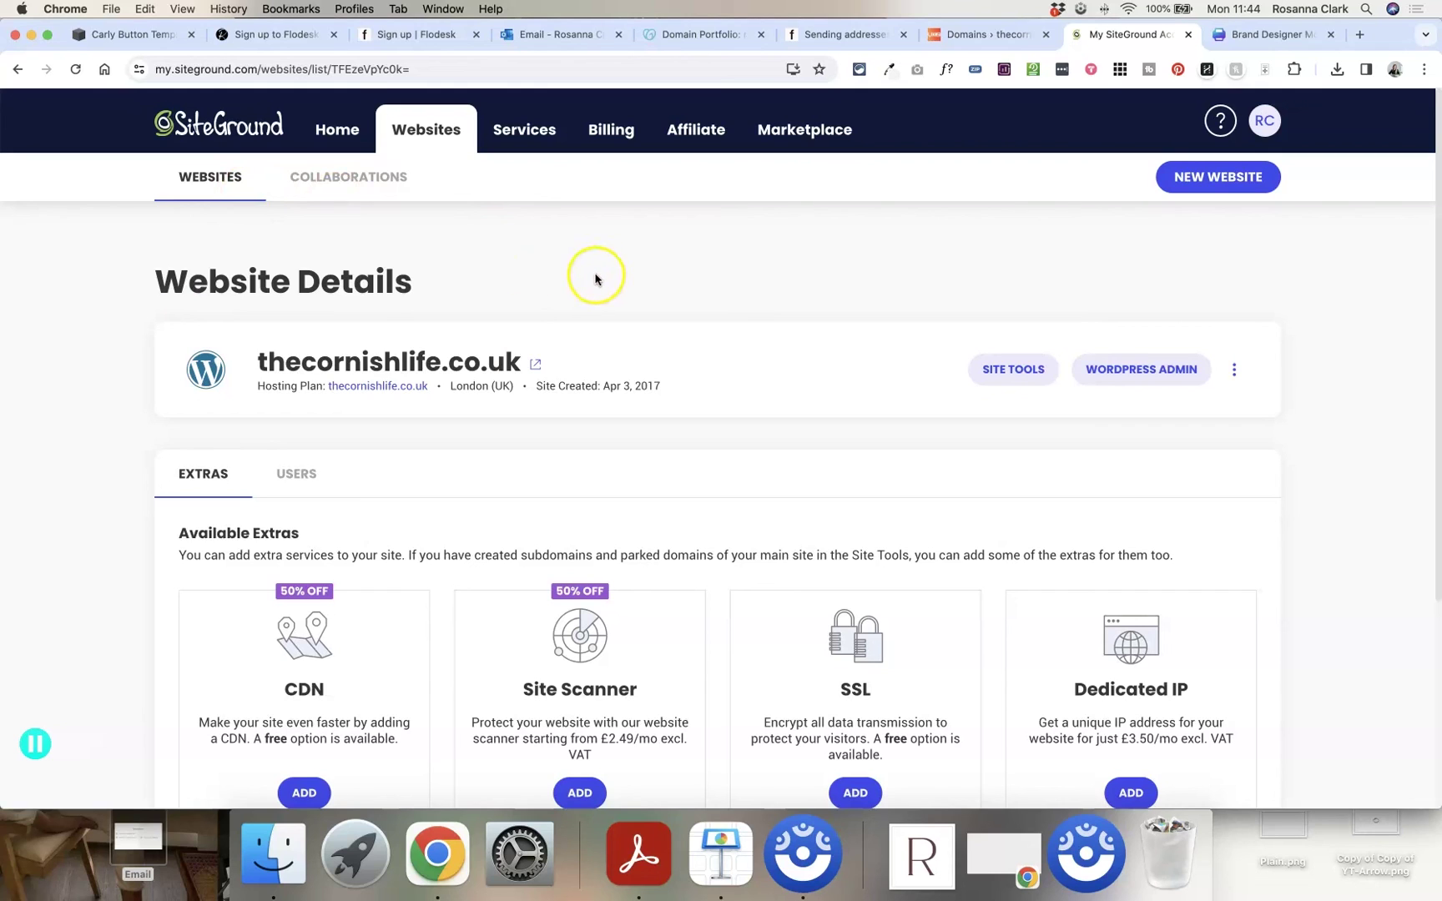
Open Site Tools and browse the DNS Zone Editor's MX, A, CNAME and TXT records for thecornishlife.co.uk.
left_click(1012, 380)
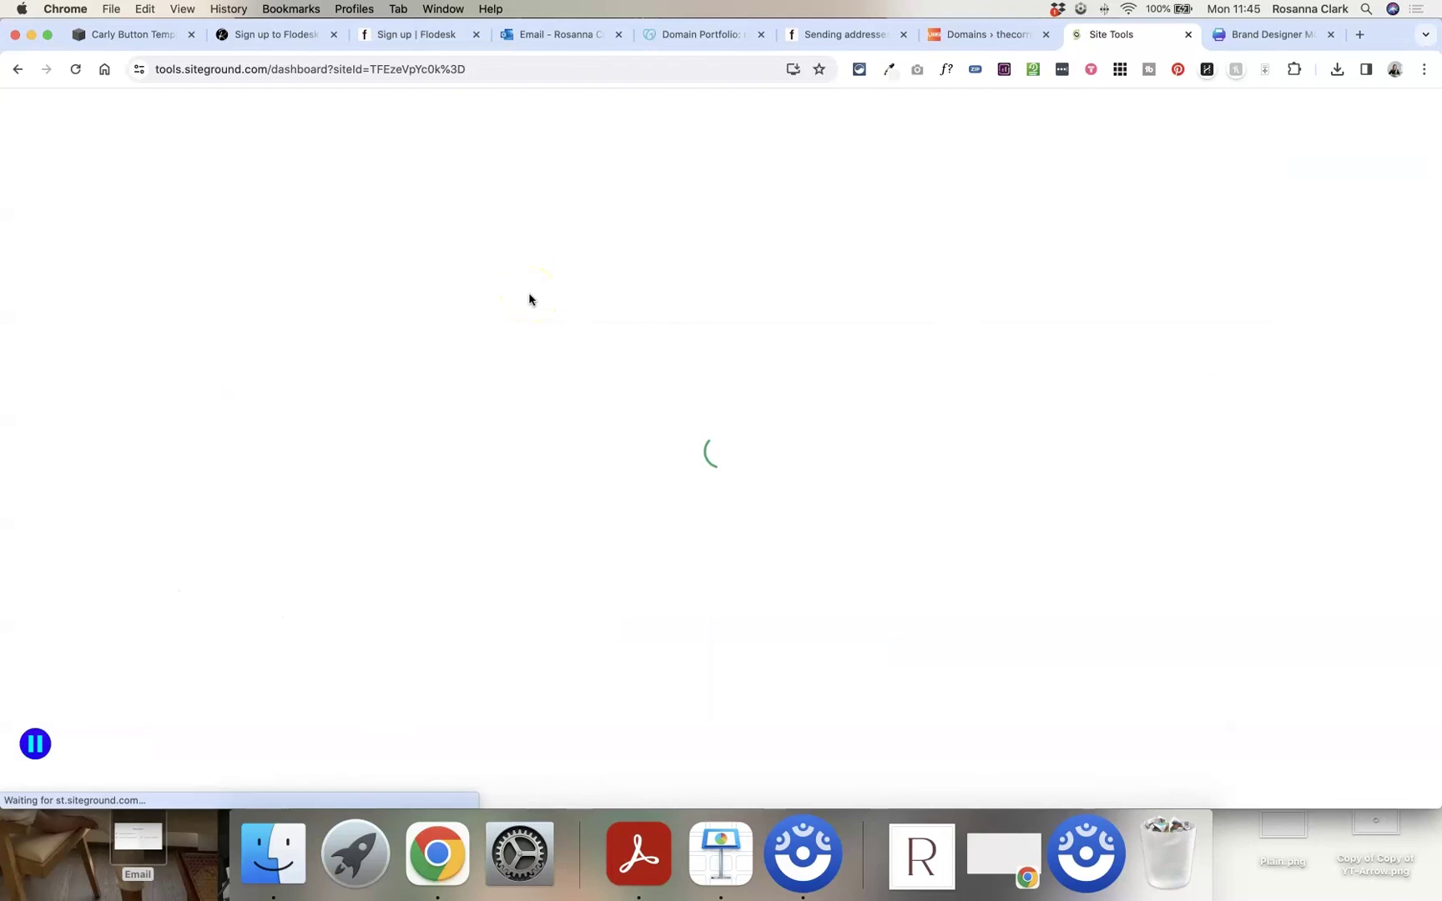
left_click(794, 302)
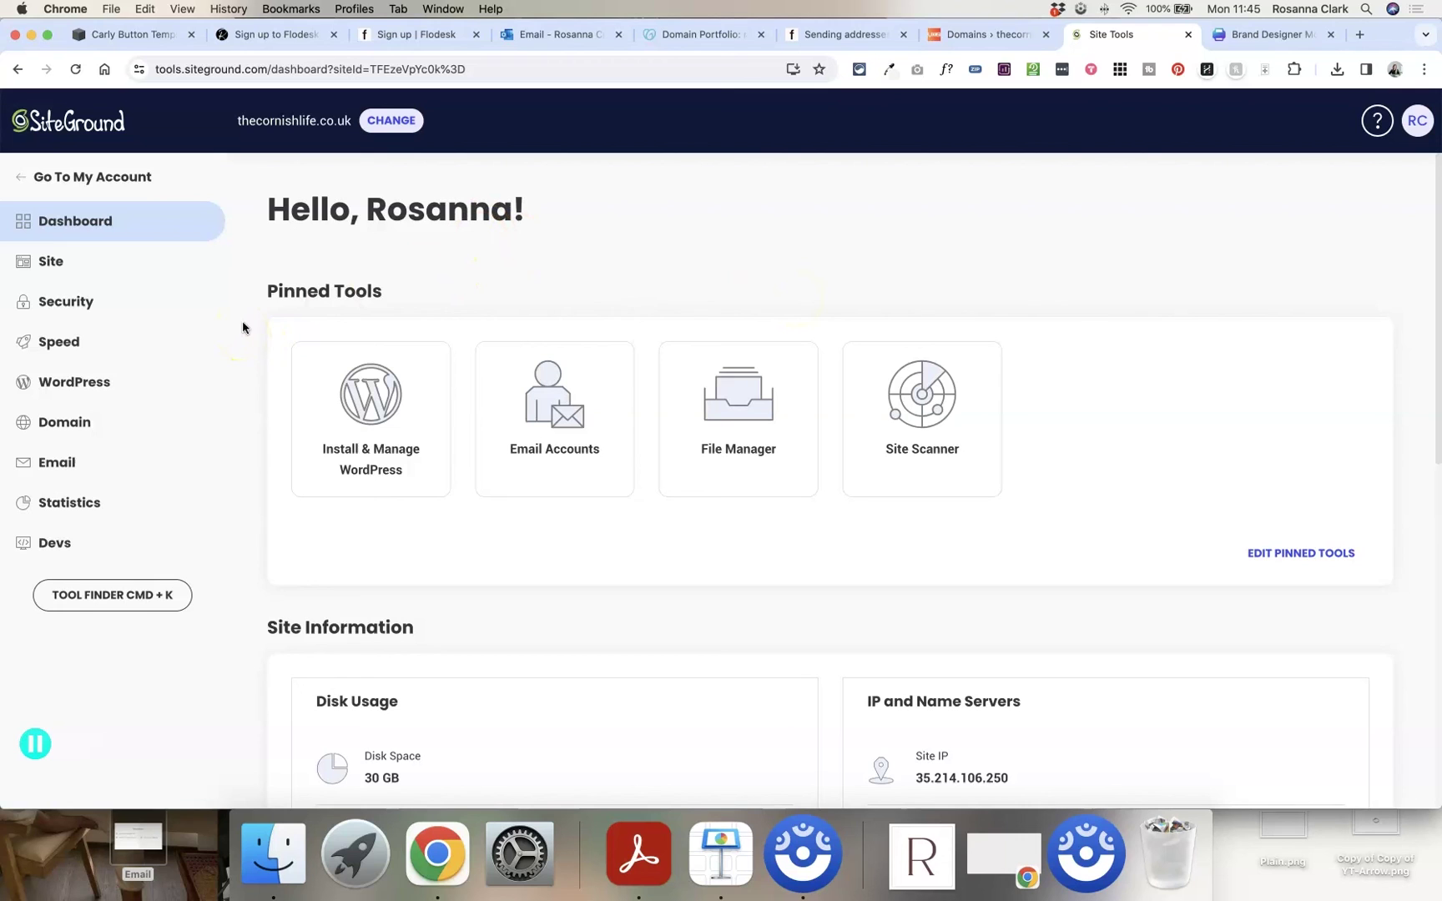
left_click(61, 430)
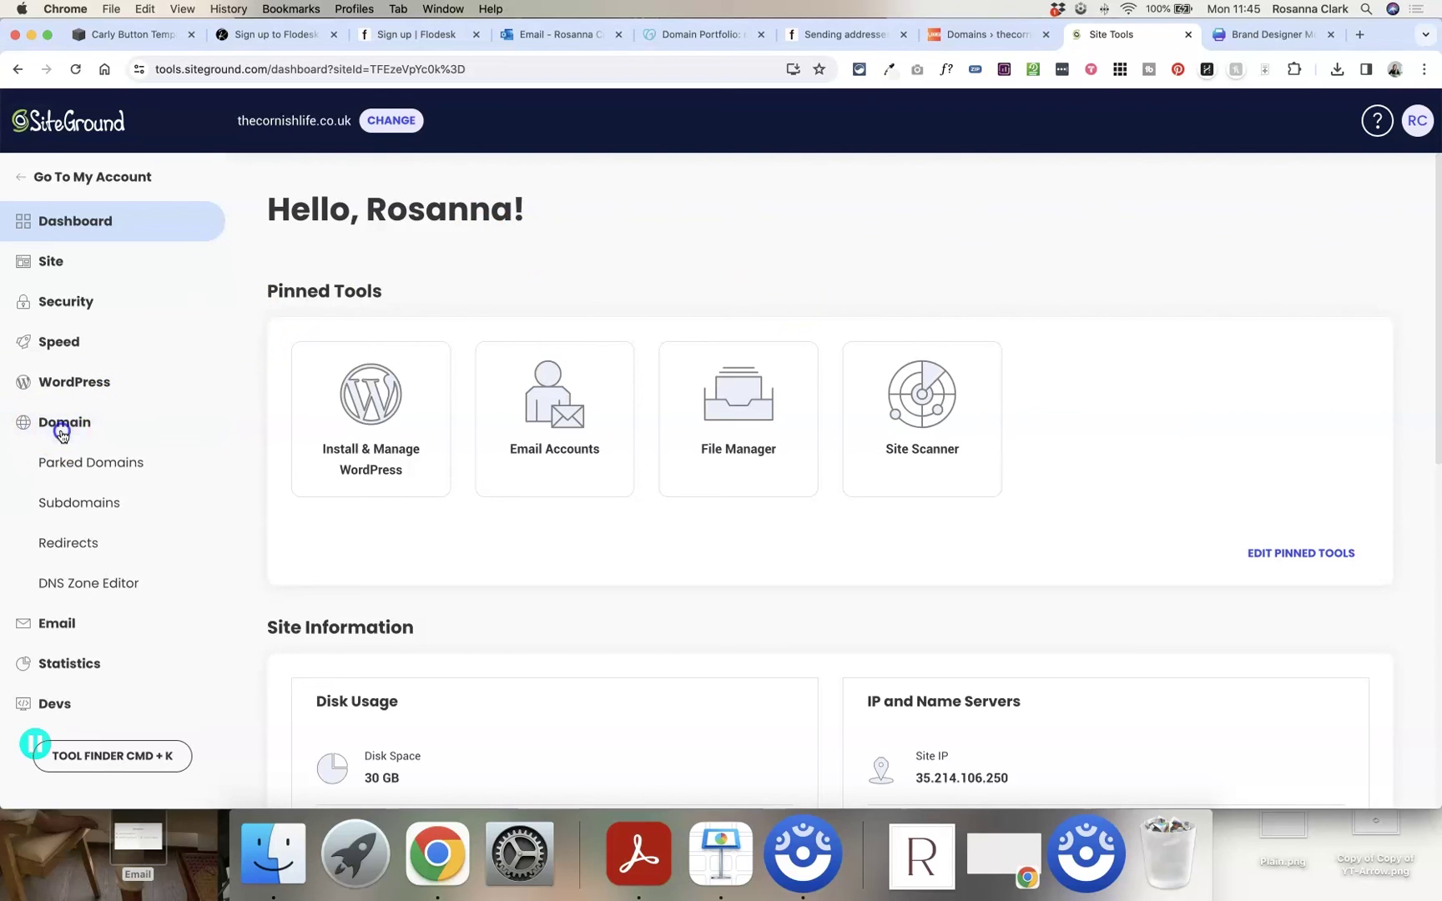
left_click(90, 587)
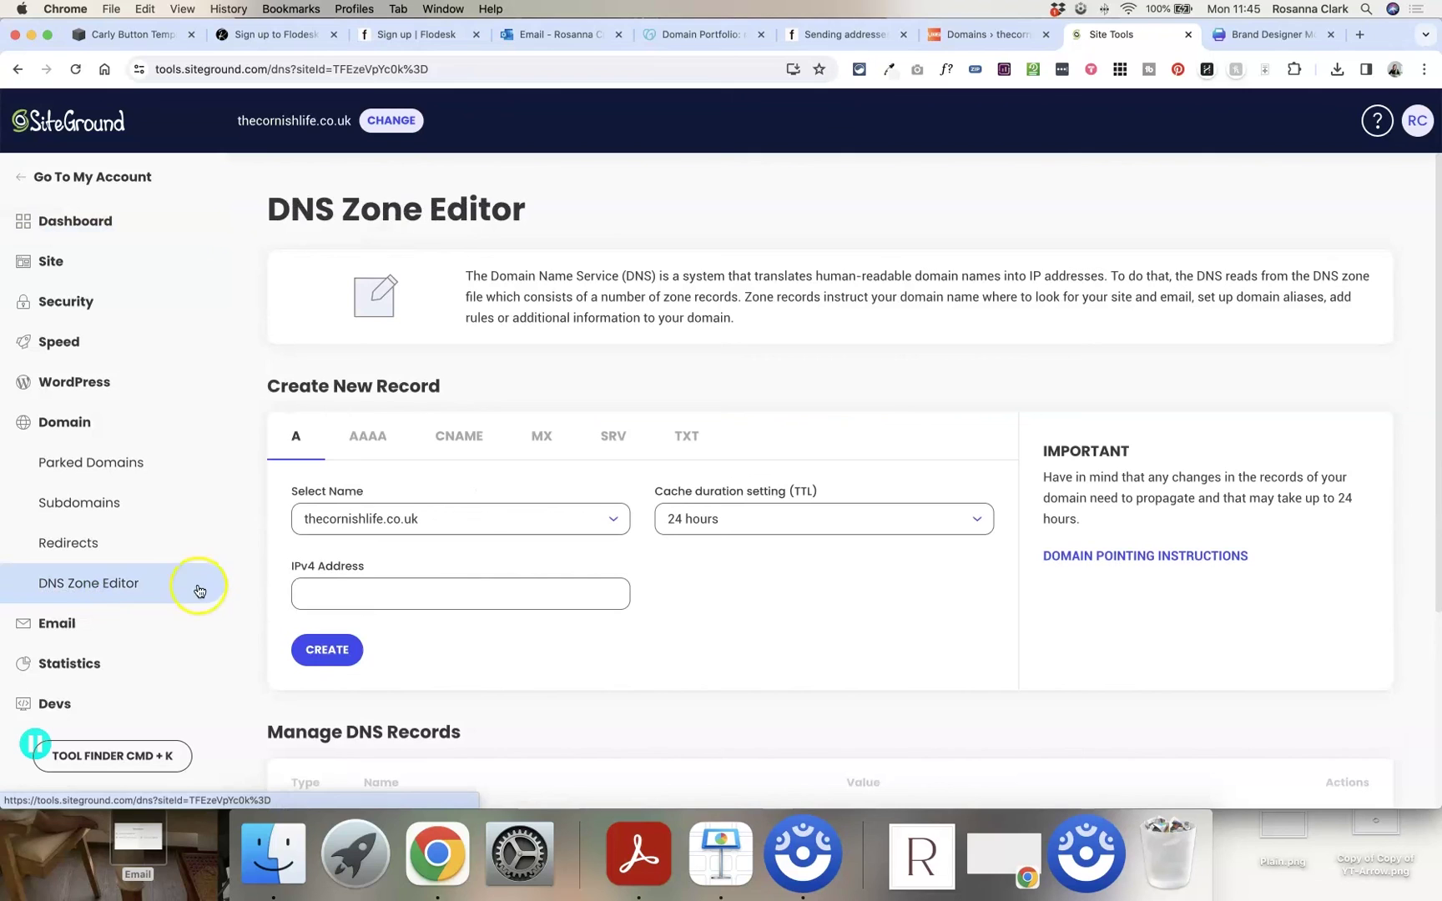
scroll(578, 353, "down", 2)
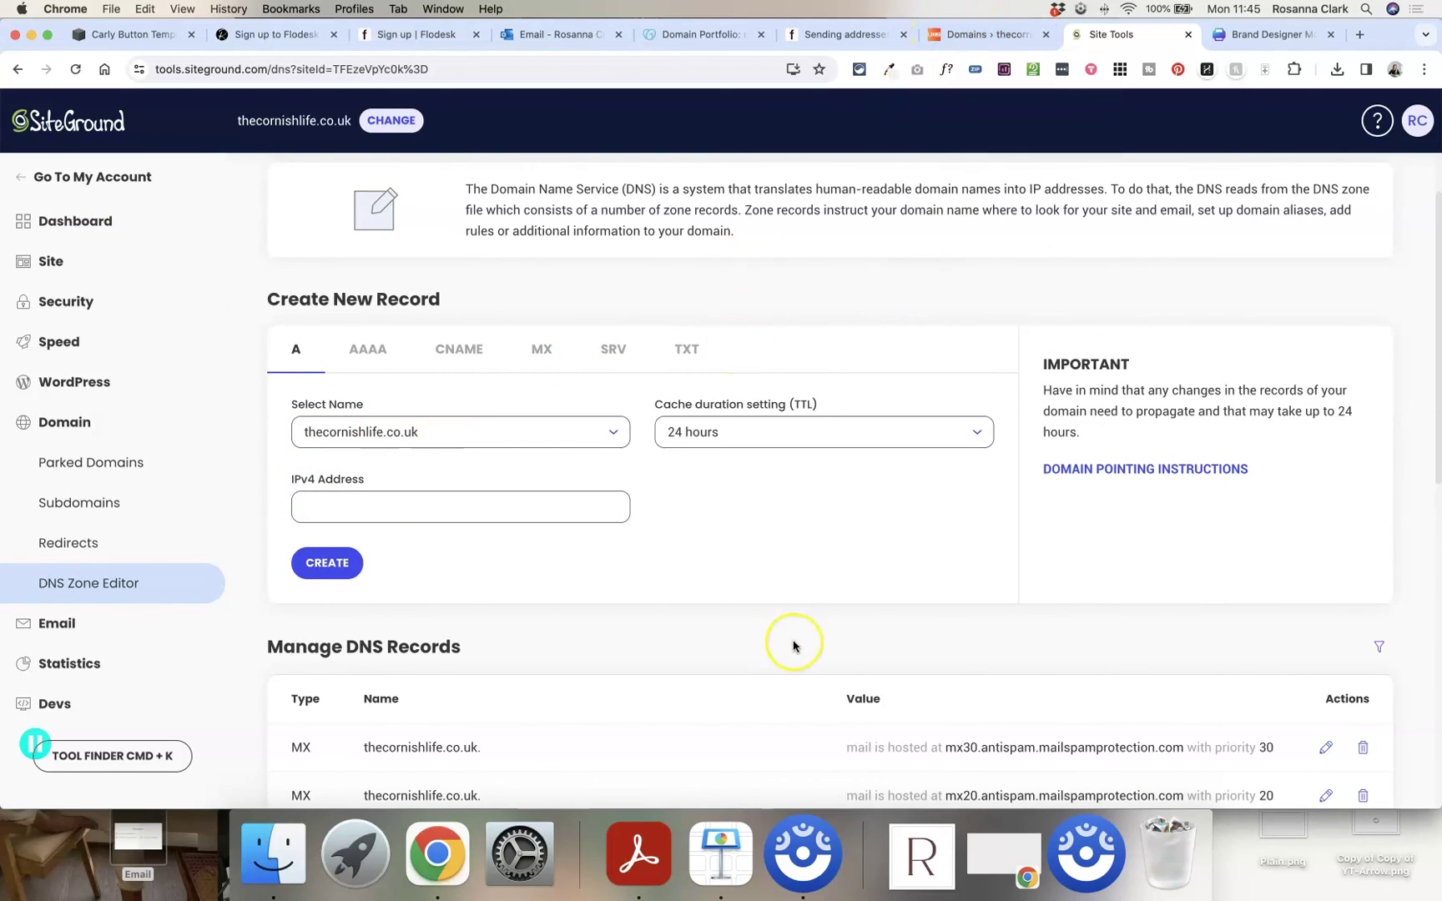
scroll(792, 645, "down", 10)
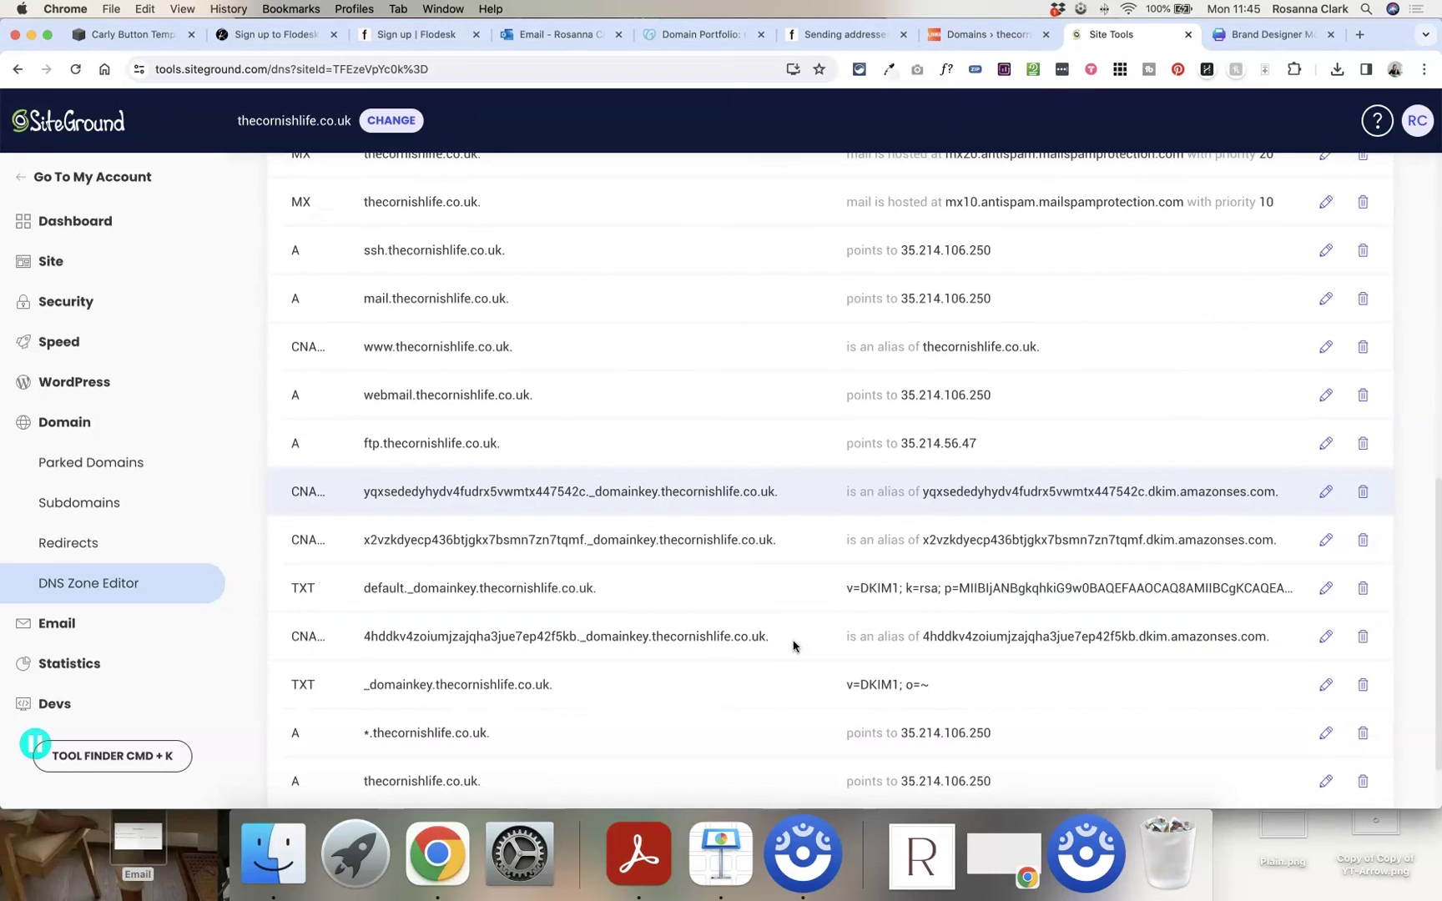
scroll(793, 645, "up", 8)
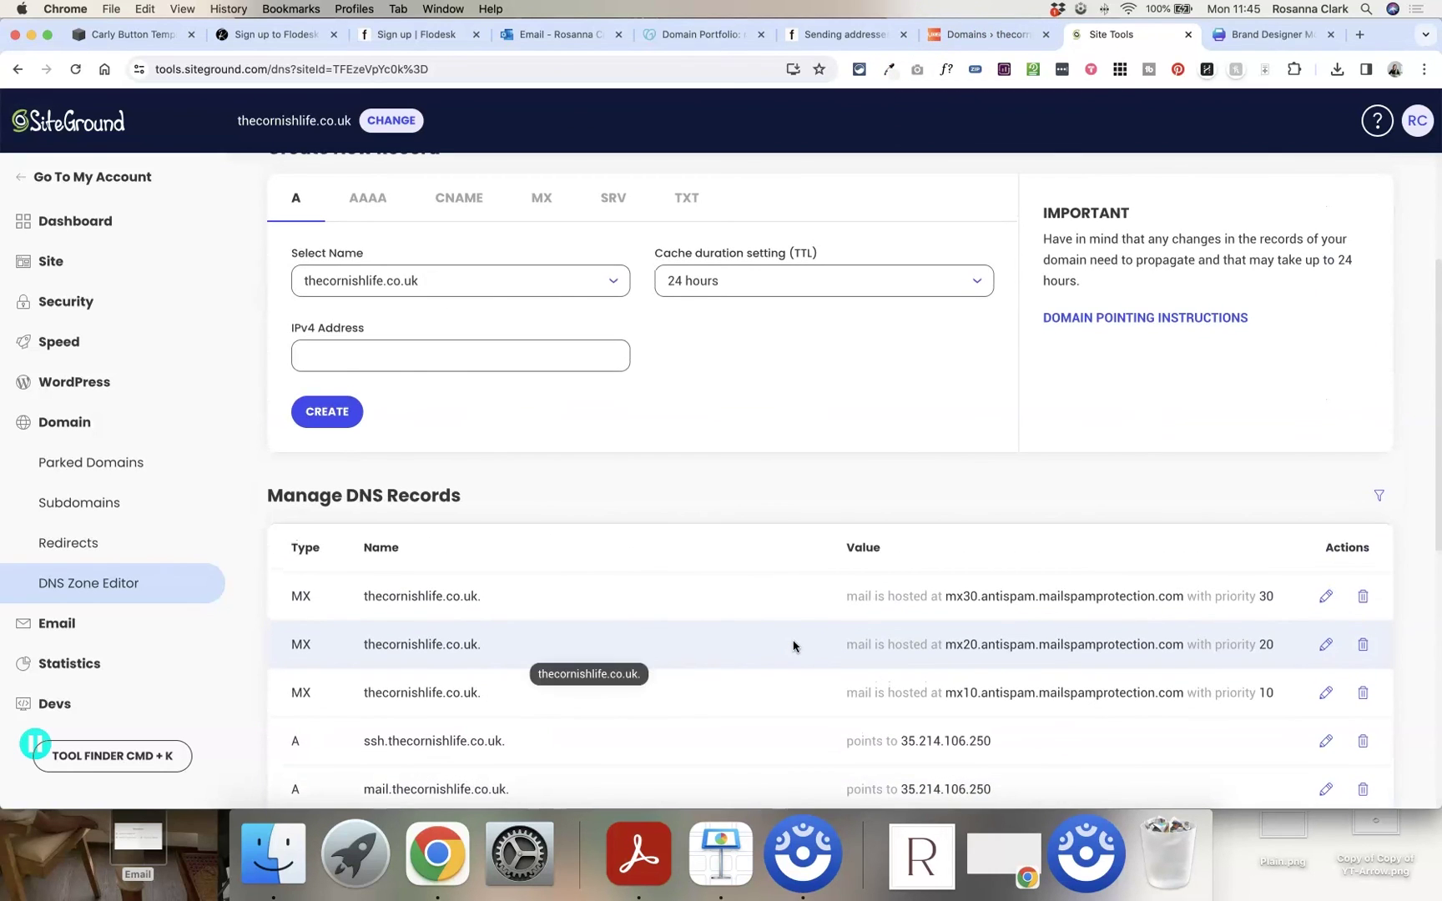
scroll(793, 645, "down", 3)
scroll(791, 643, "up", 6)
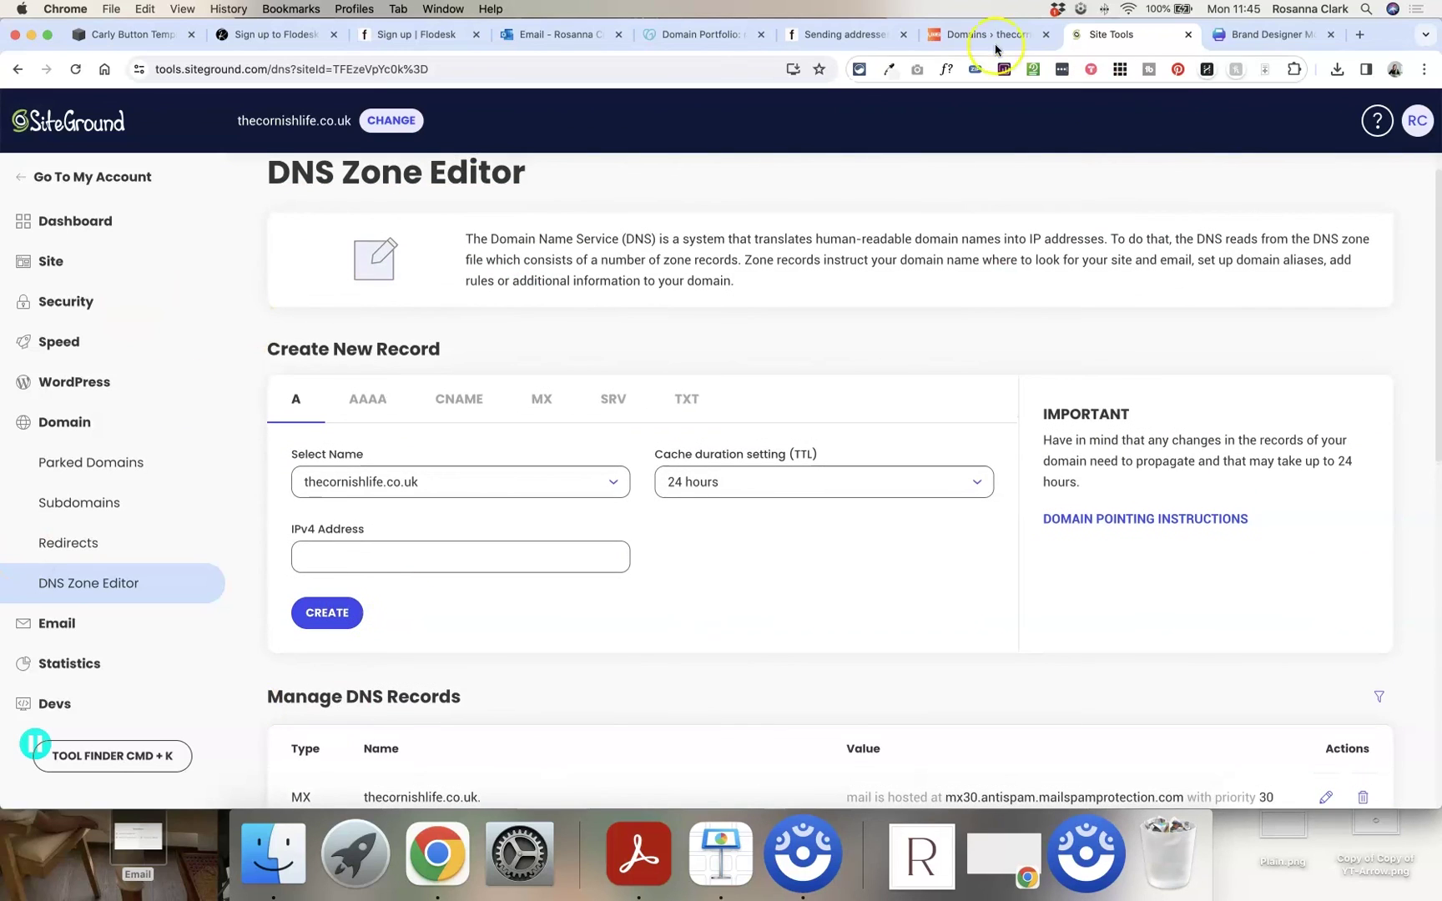
Back in UK2, review thecornishlife.co.uk's two SiteGround nameservers and its empty DNS record tables.
left_click(989, 34)
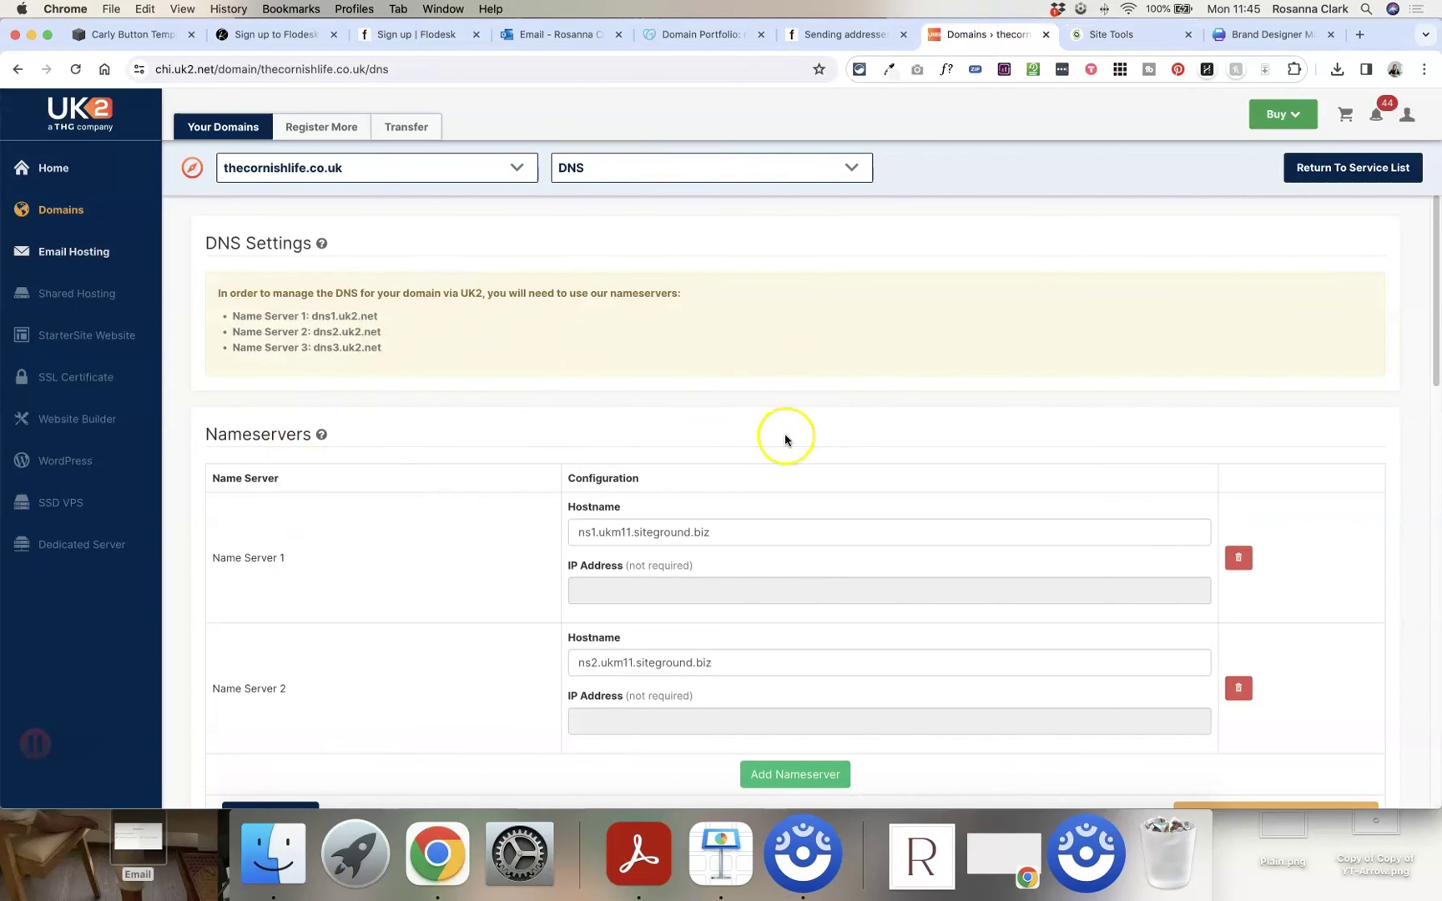
scroll(783, 432, "down", 2)
scroll(782, 433, "down", 2)
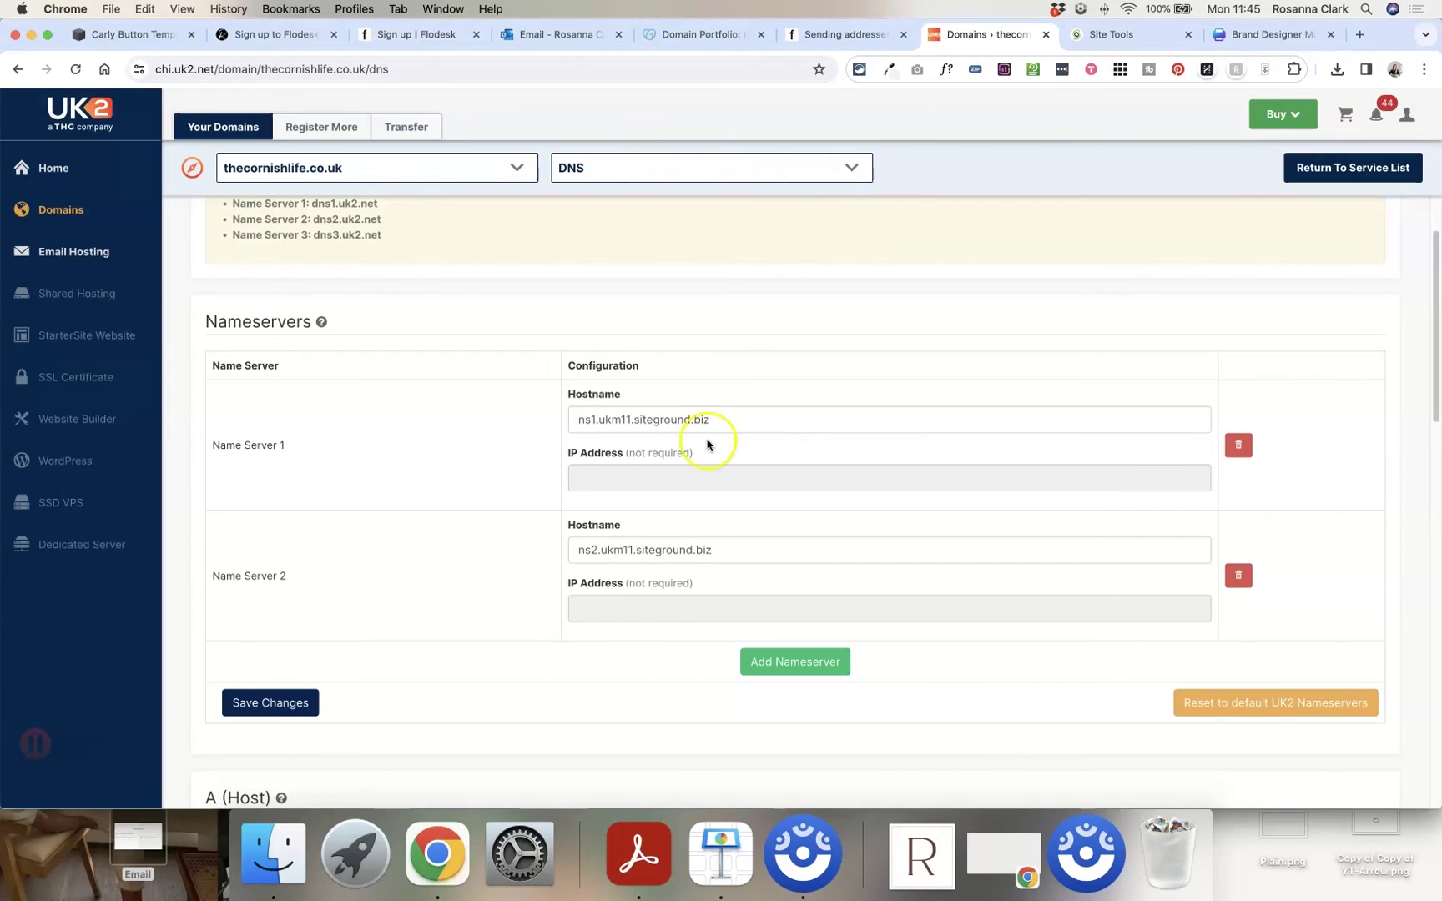
left_click_drag(579, 419, 727, 419)
left_click(740, 315)
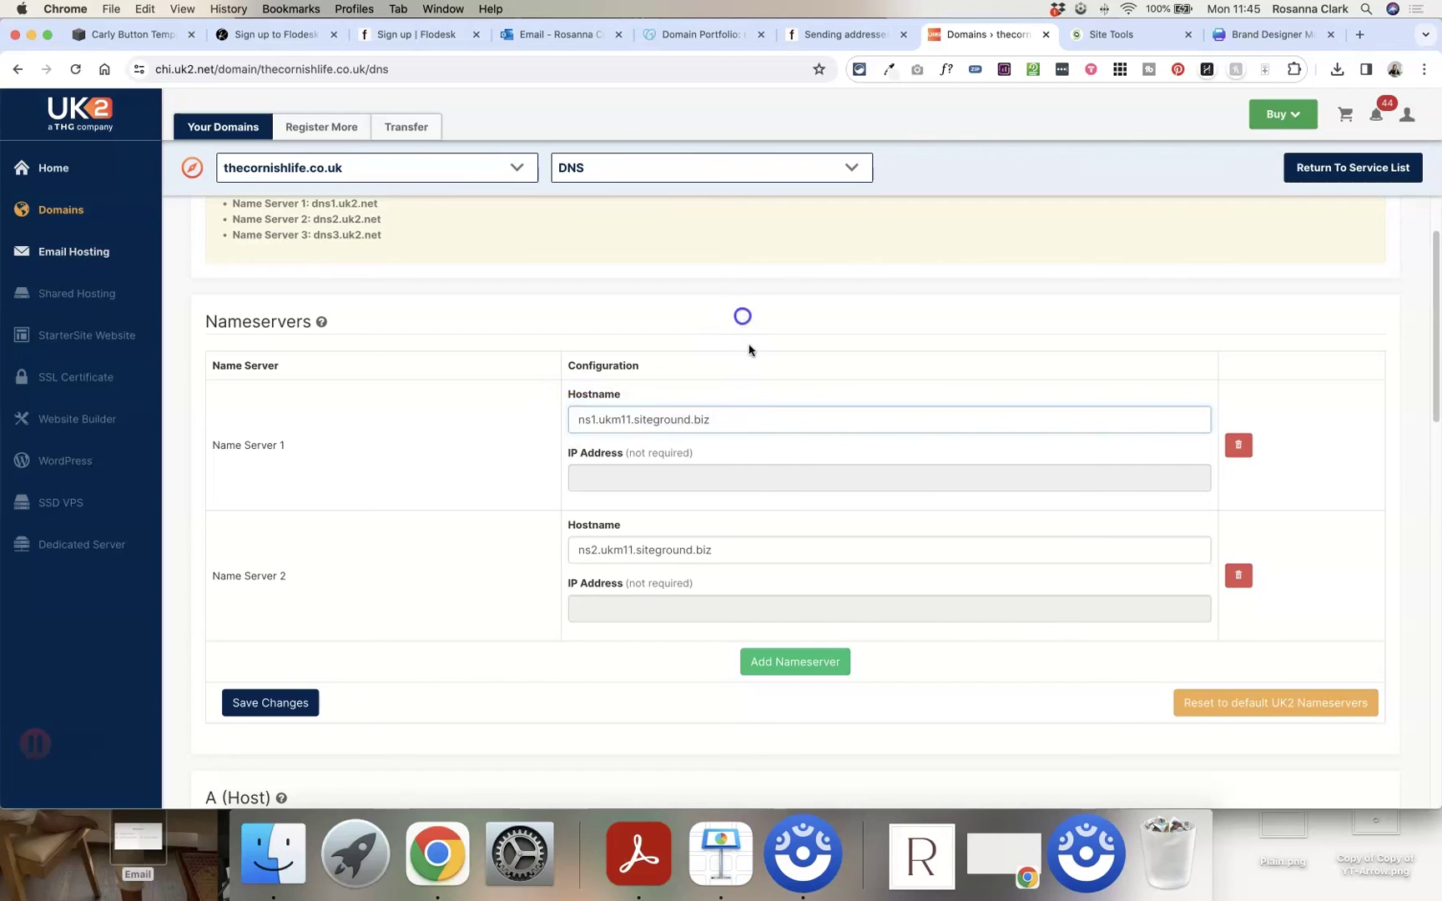
scroll(767, 376, "down", 10)
scroll(767, 383, "down", 1)
left_click(297, 521)
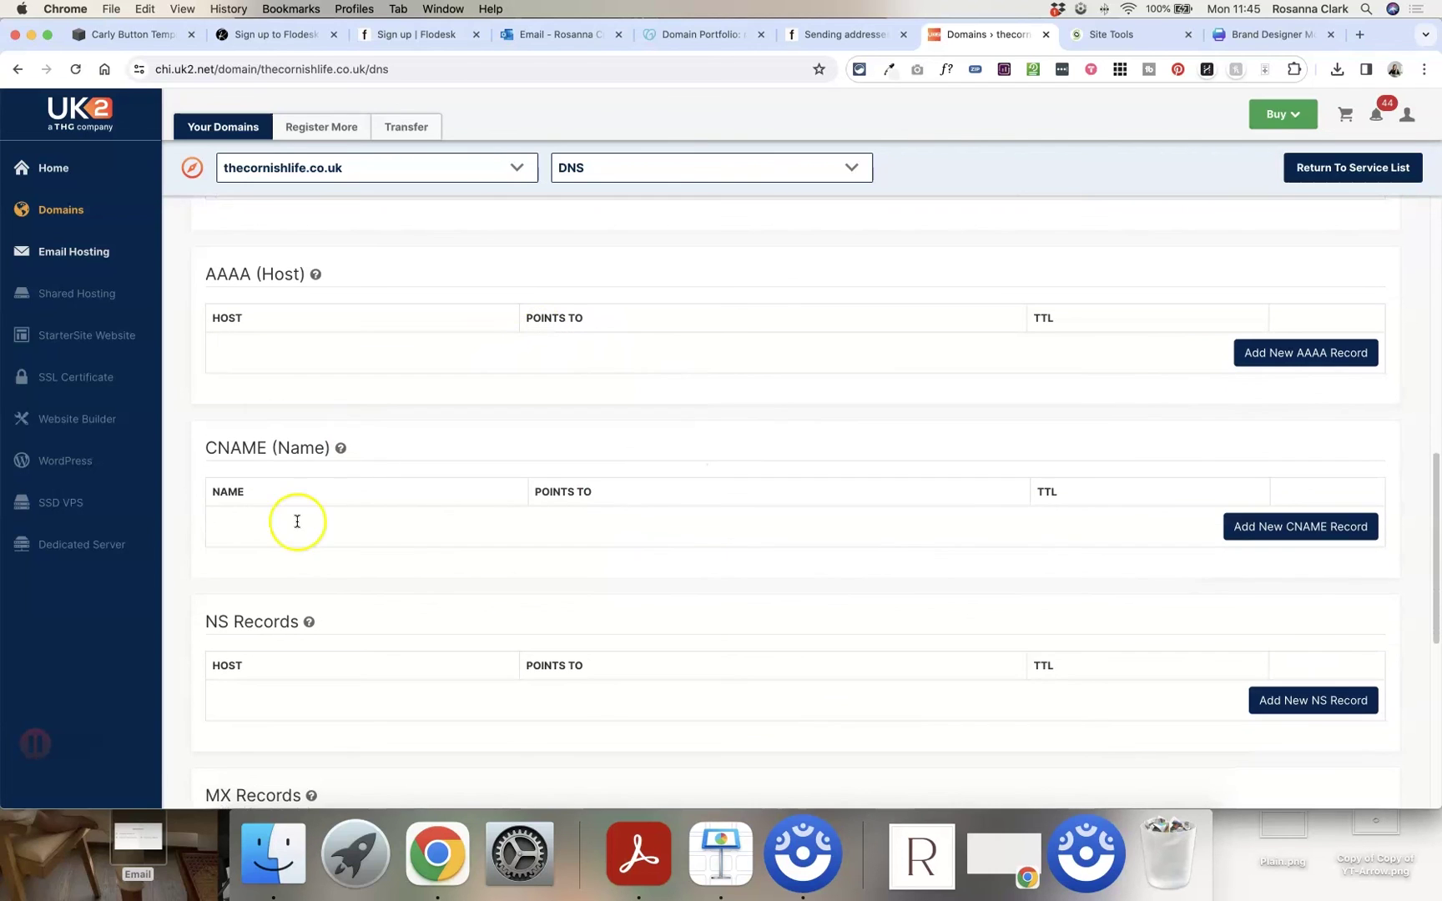
scroll(660, 579, "down", 7)
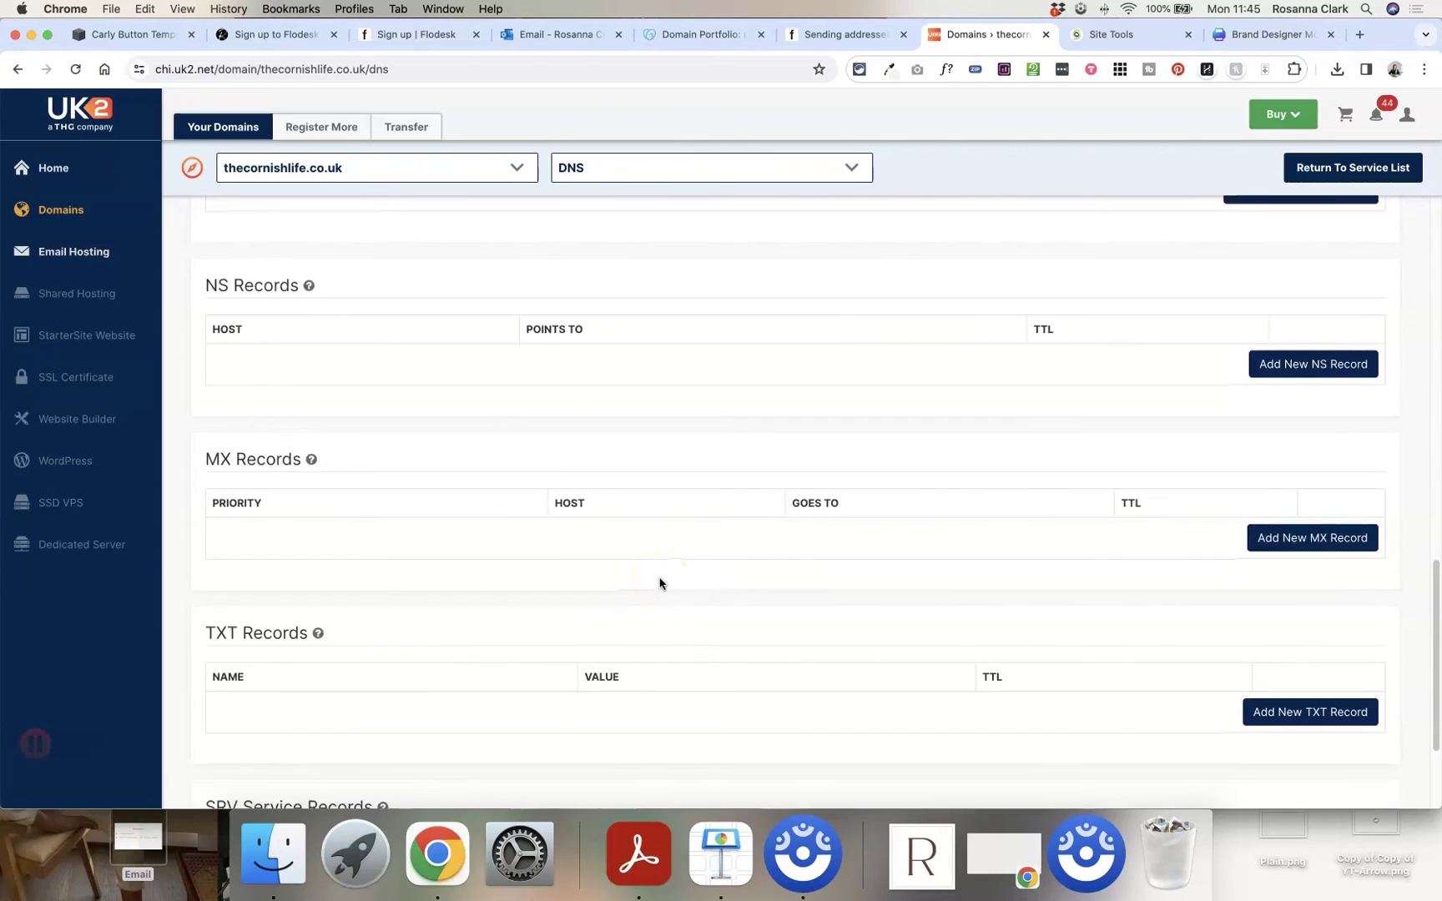
scroll(322, 315, "up", 20)
left_click_drag(322, 315, 376, 334)
left_click(374, 342)
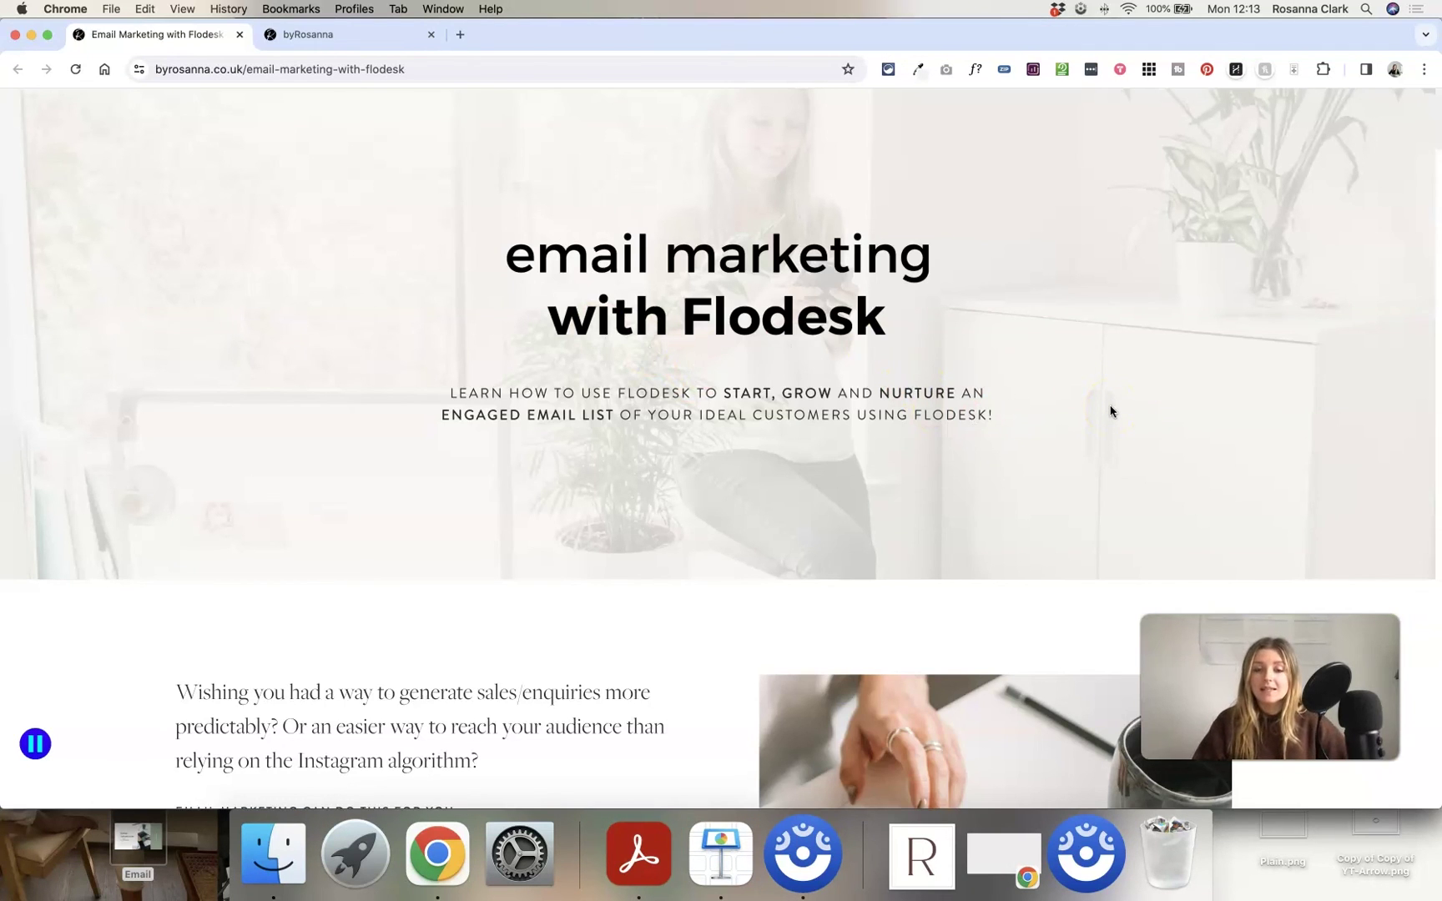
scroll(1110, 411, "down", 10)
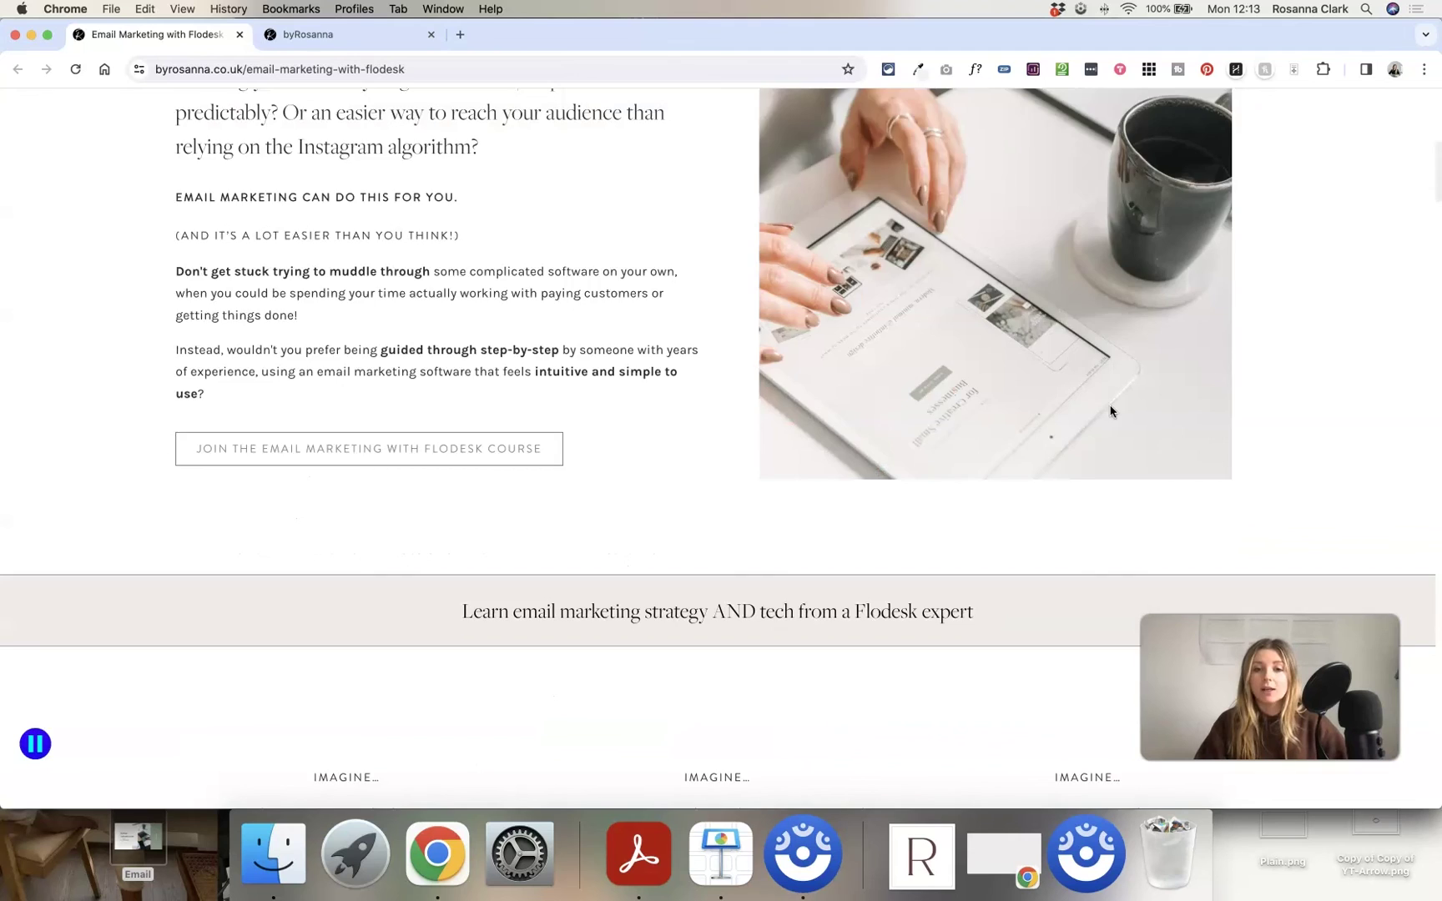
scroll(1109, 412, "down", 10)
scroll(1109, 411, "down", 3)
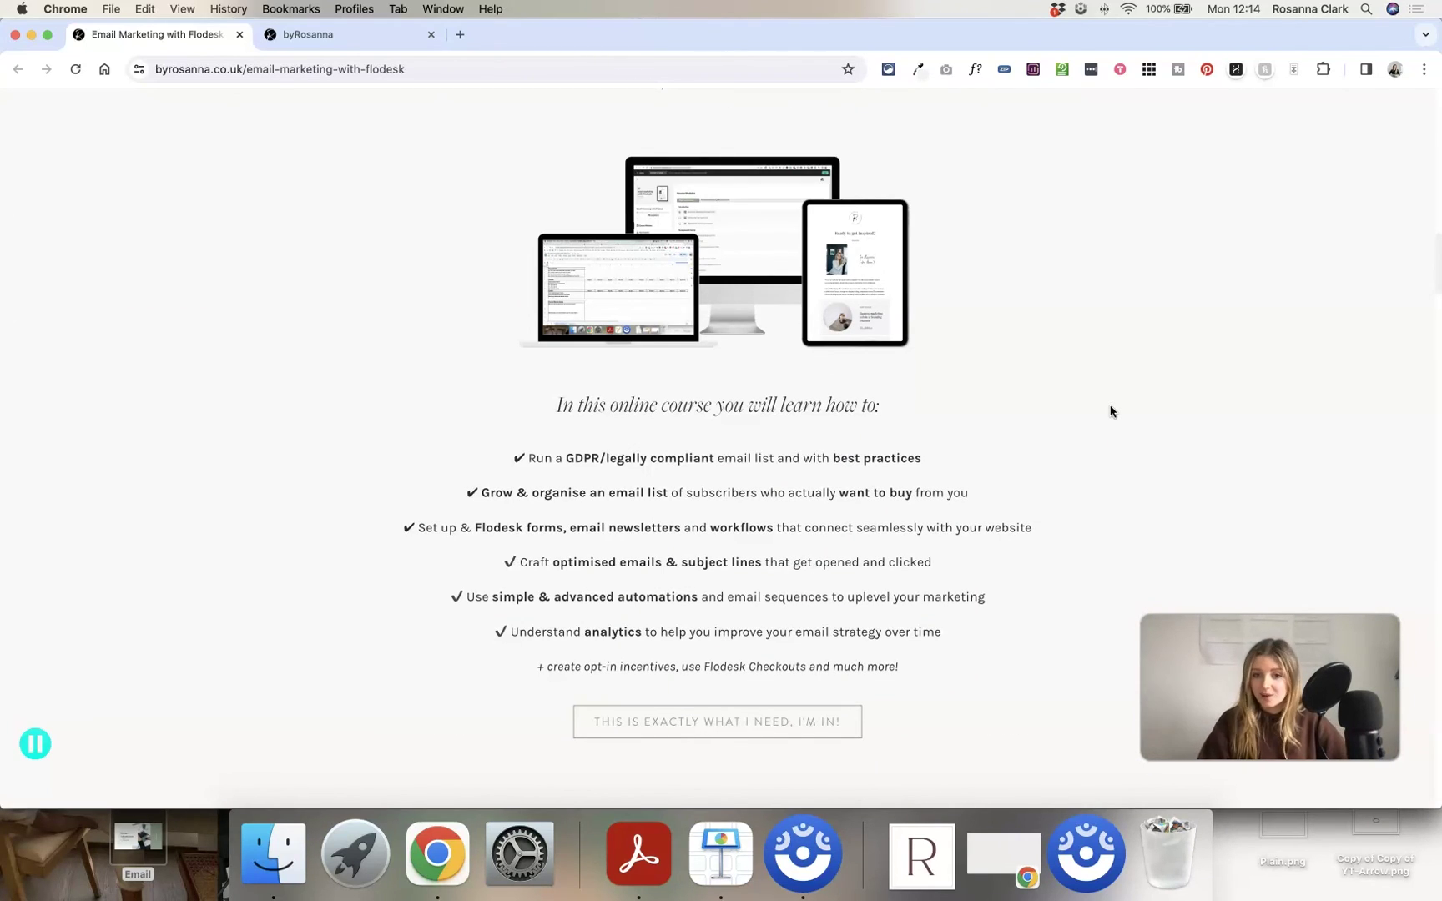
scroll(1110, 411, "down", 9)
scroll(894, 296, "up", 13)
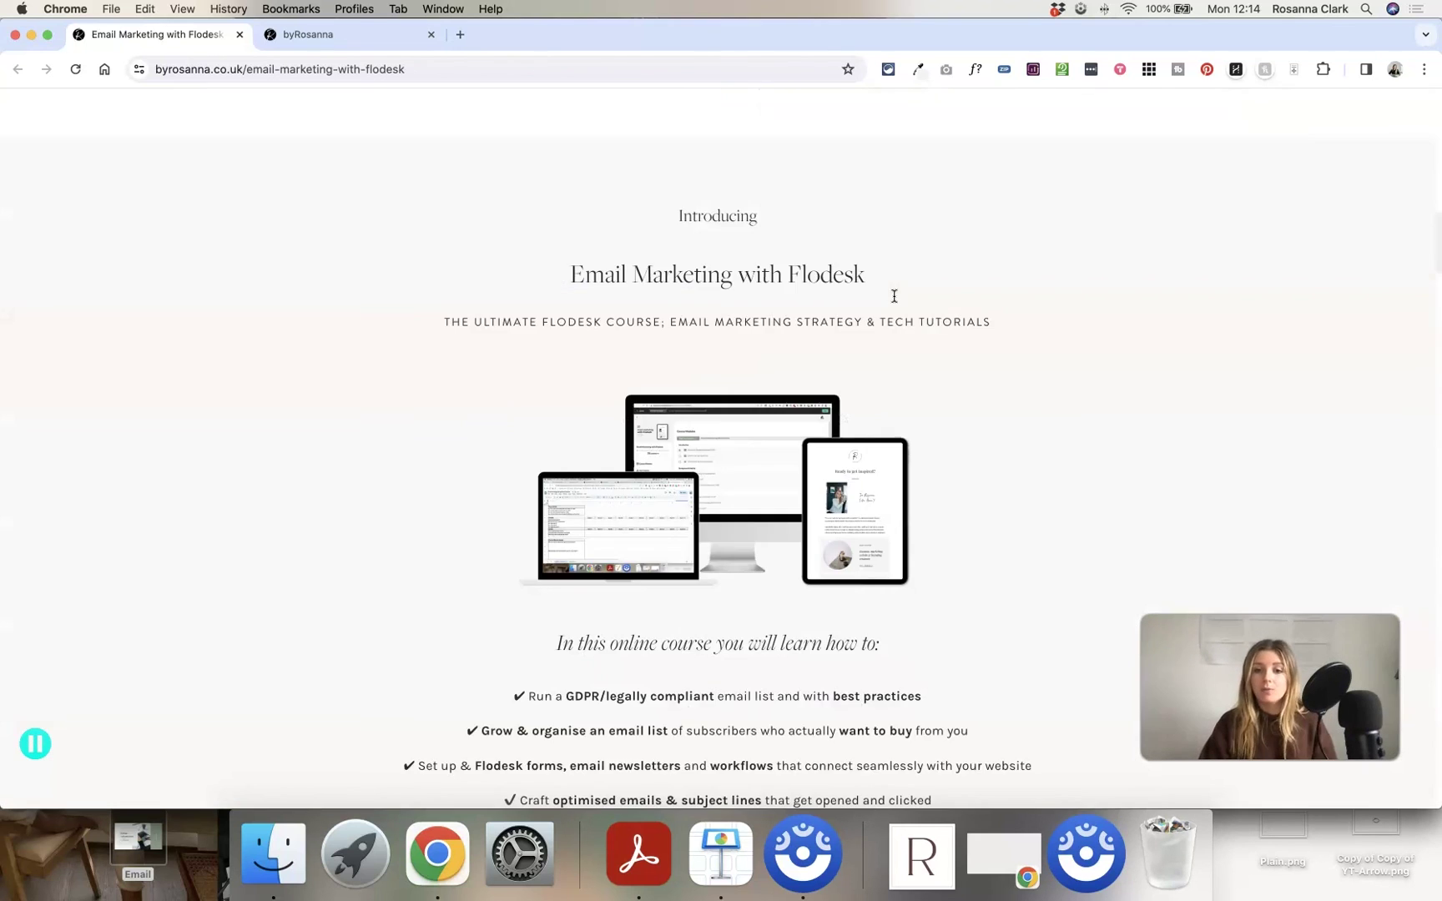
scroll(893, 297, "up", 12)
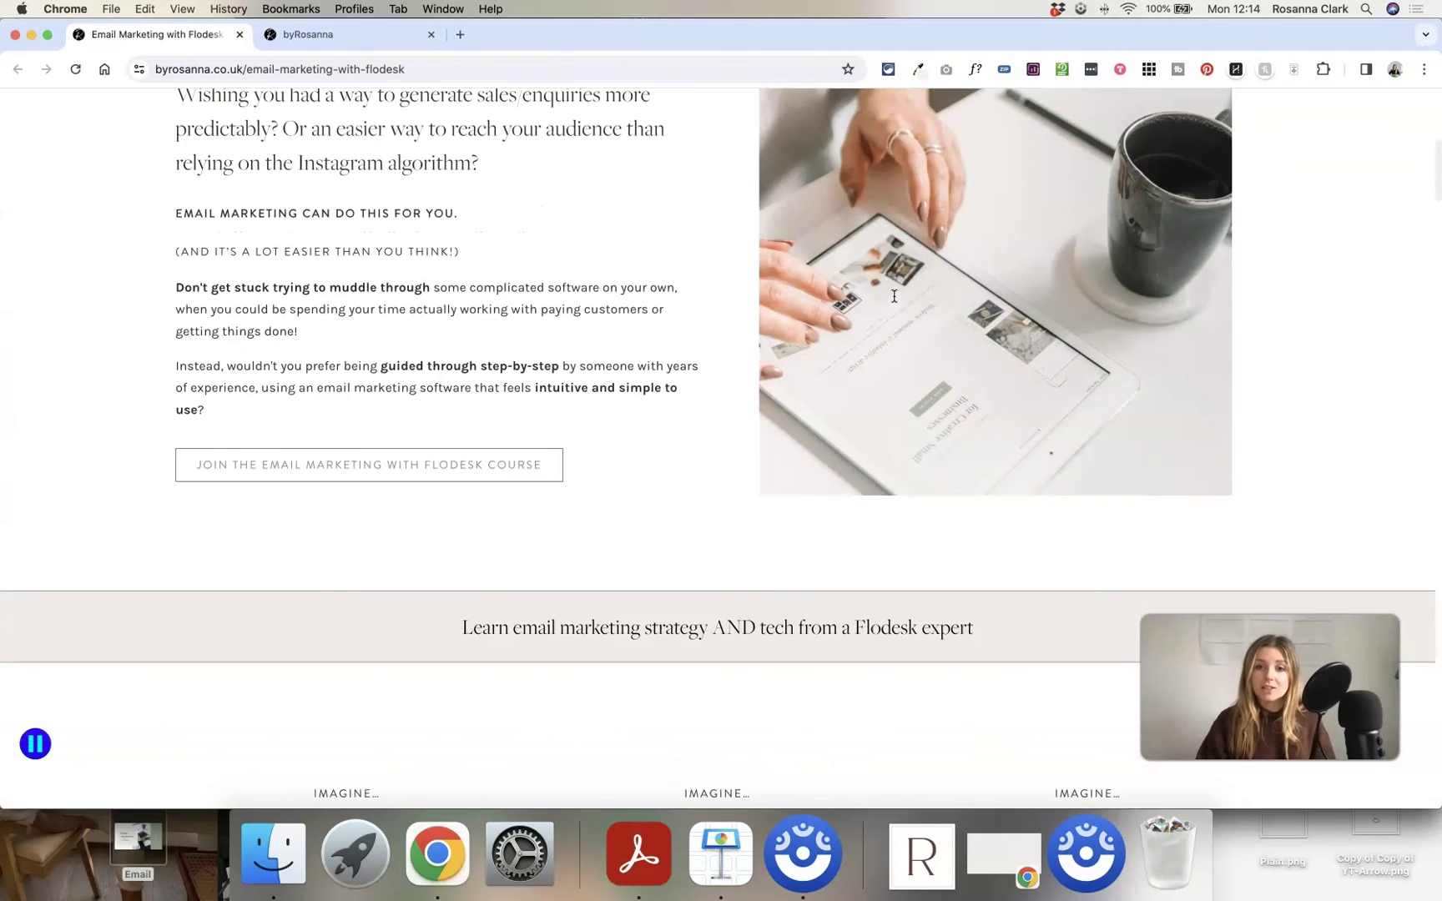
scroll(893, 297, "up", 5)
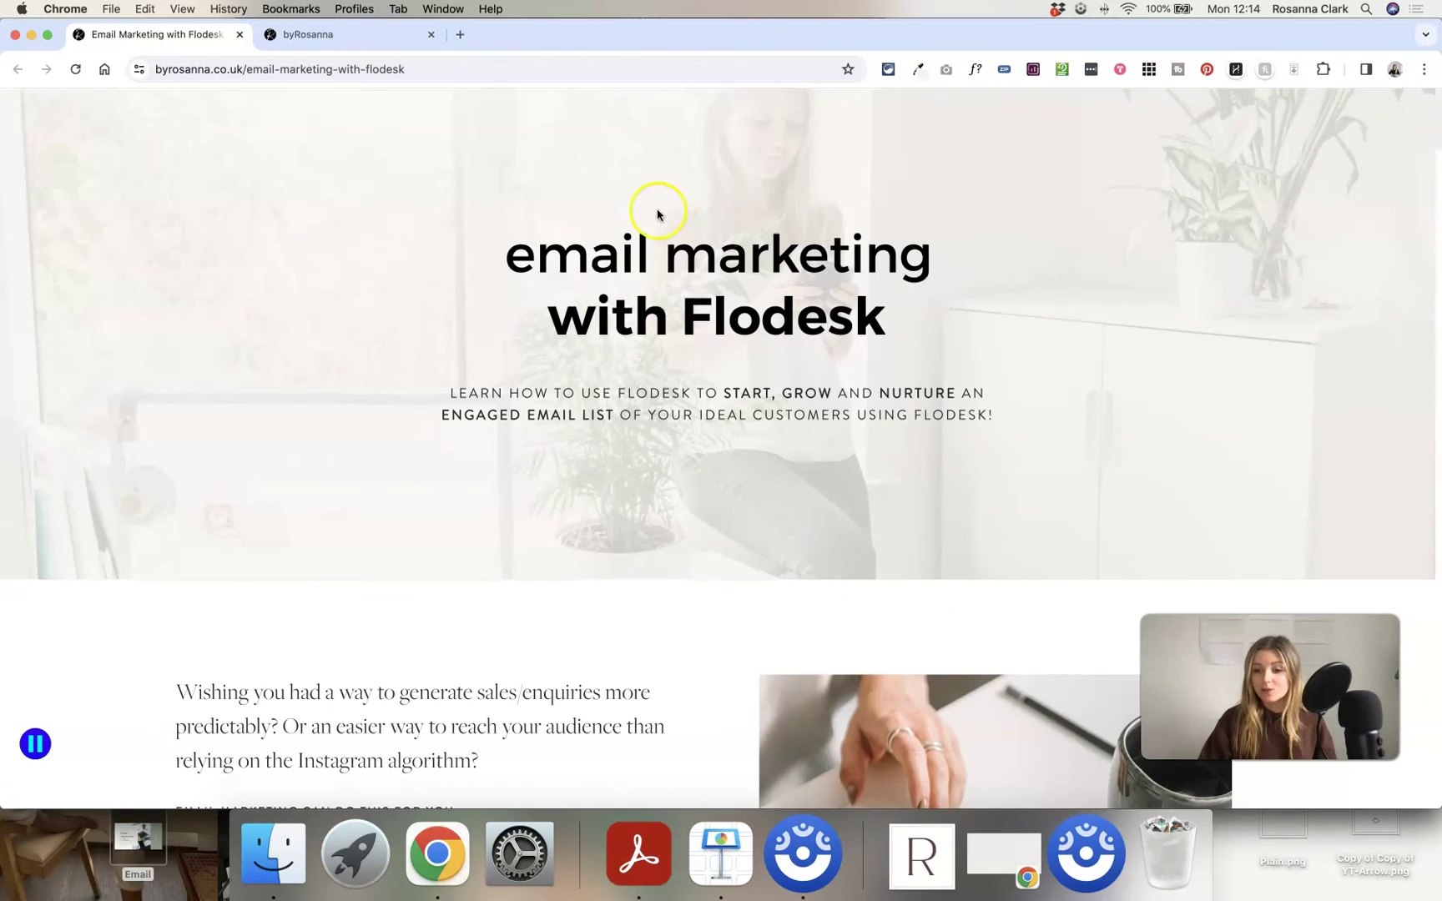
Browse the Email Marketing with Flodesk course curriculum in Teachable down to Module 6 'Optimising'.
left_click(358, 35)
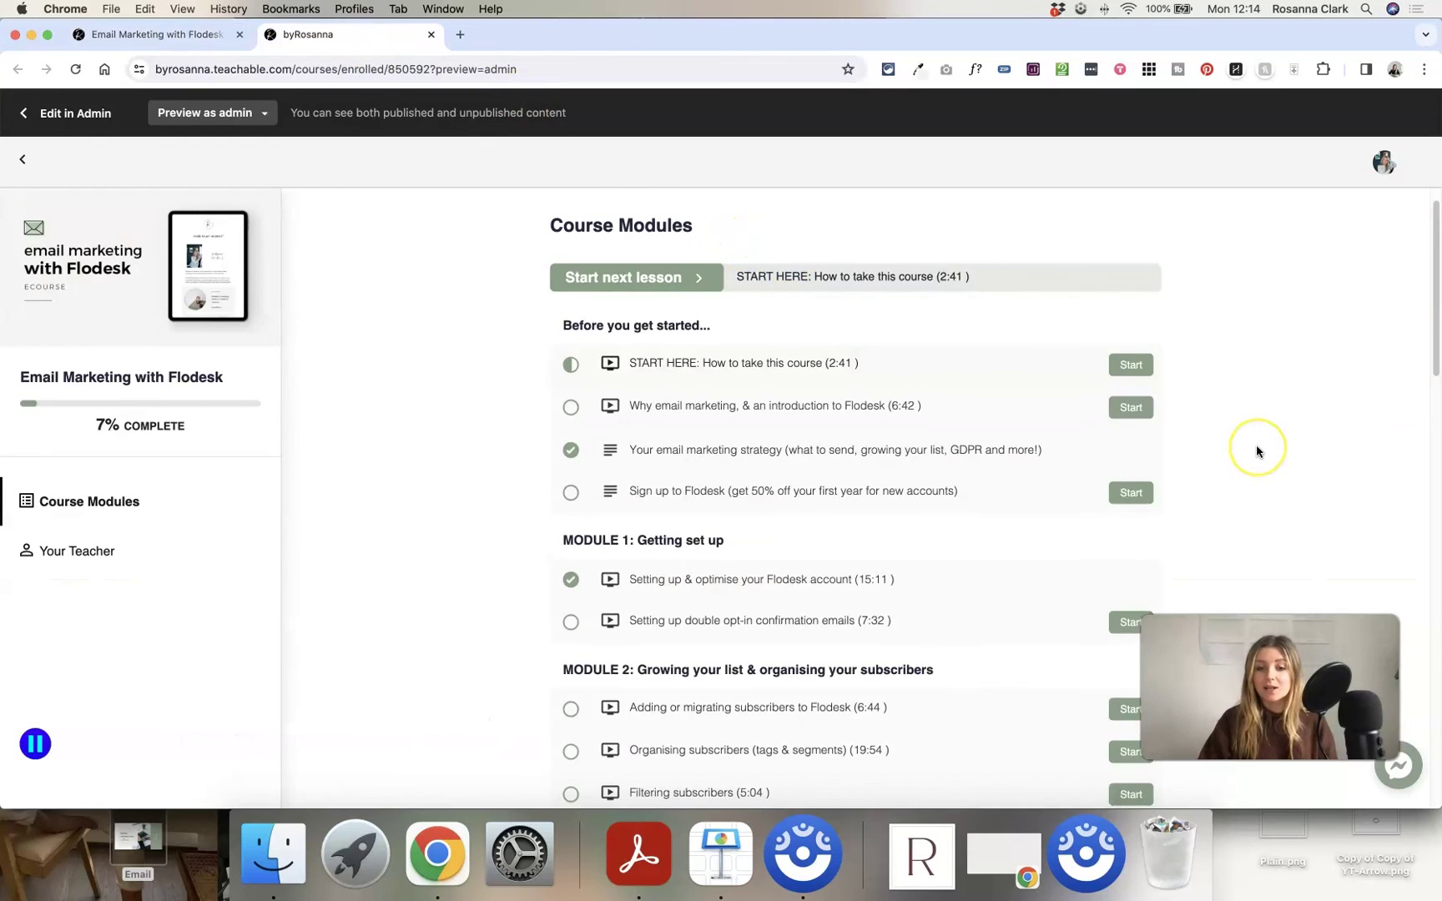
scroll(1255, 445, "down", 3)
scroll(1257, 451, "down", 3)
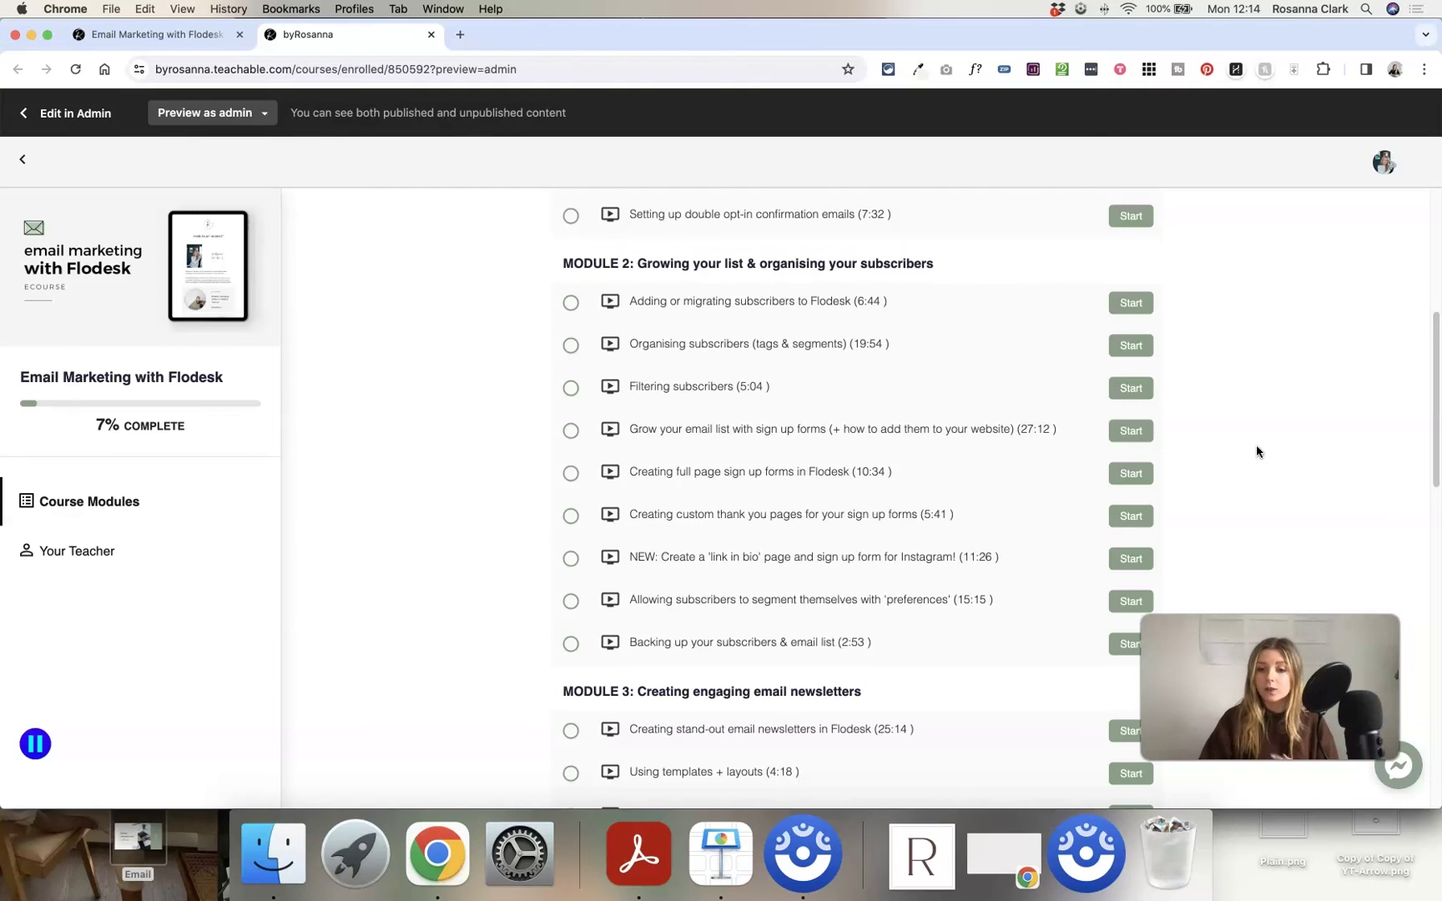
scroll(1255, 451, "down", 5)
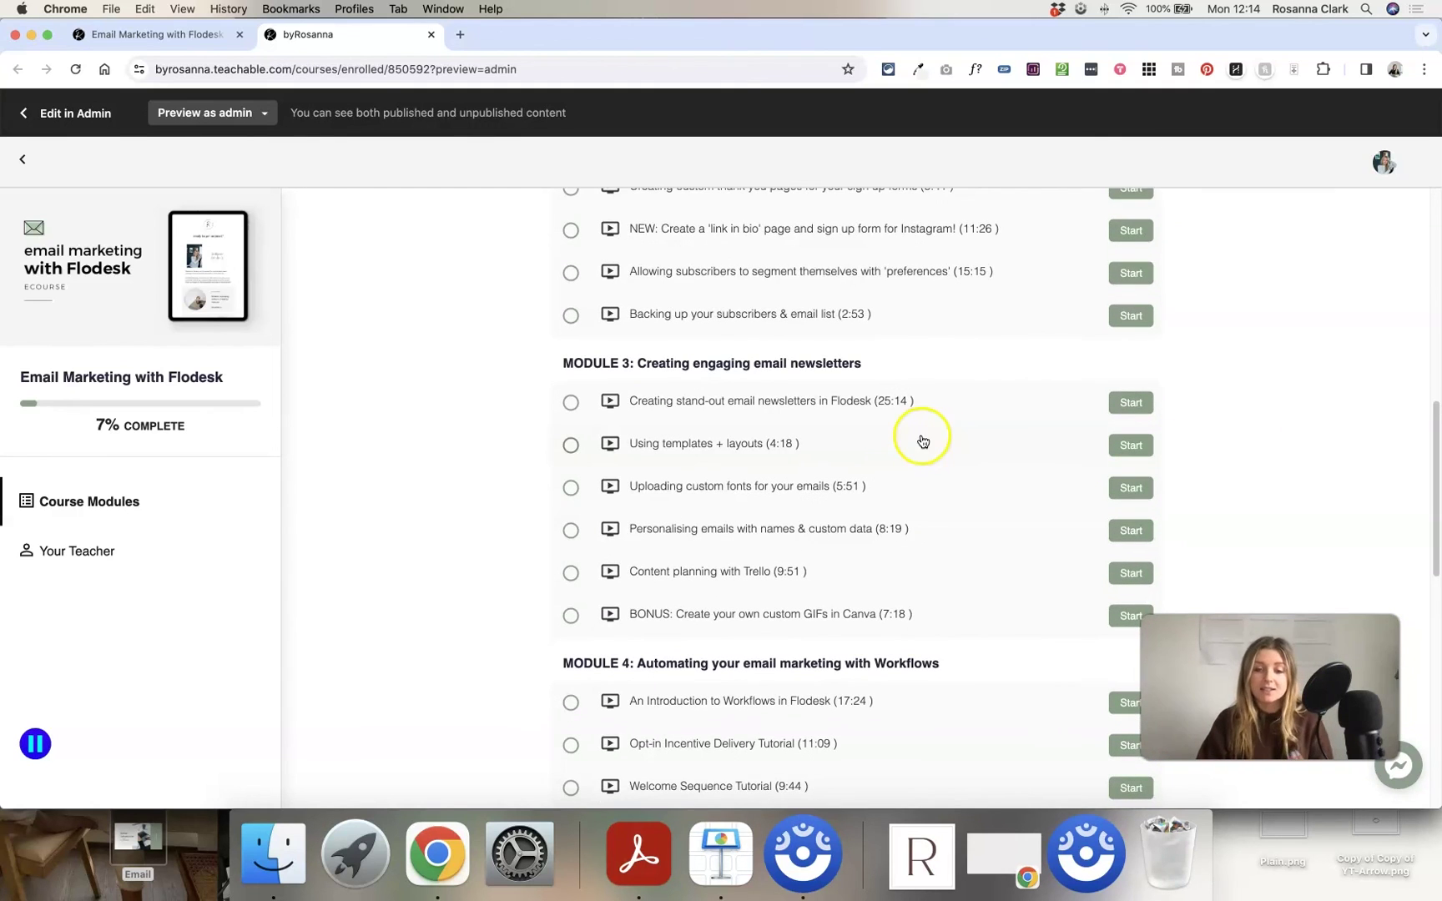
scroll(921, 441, "down", 9)
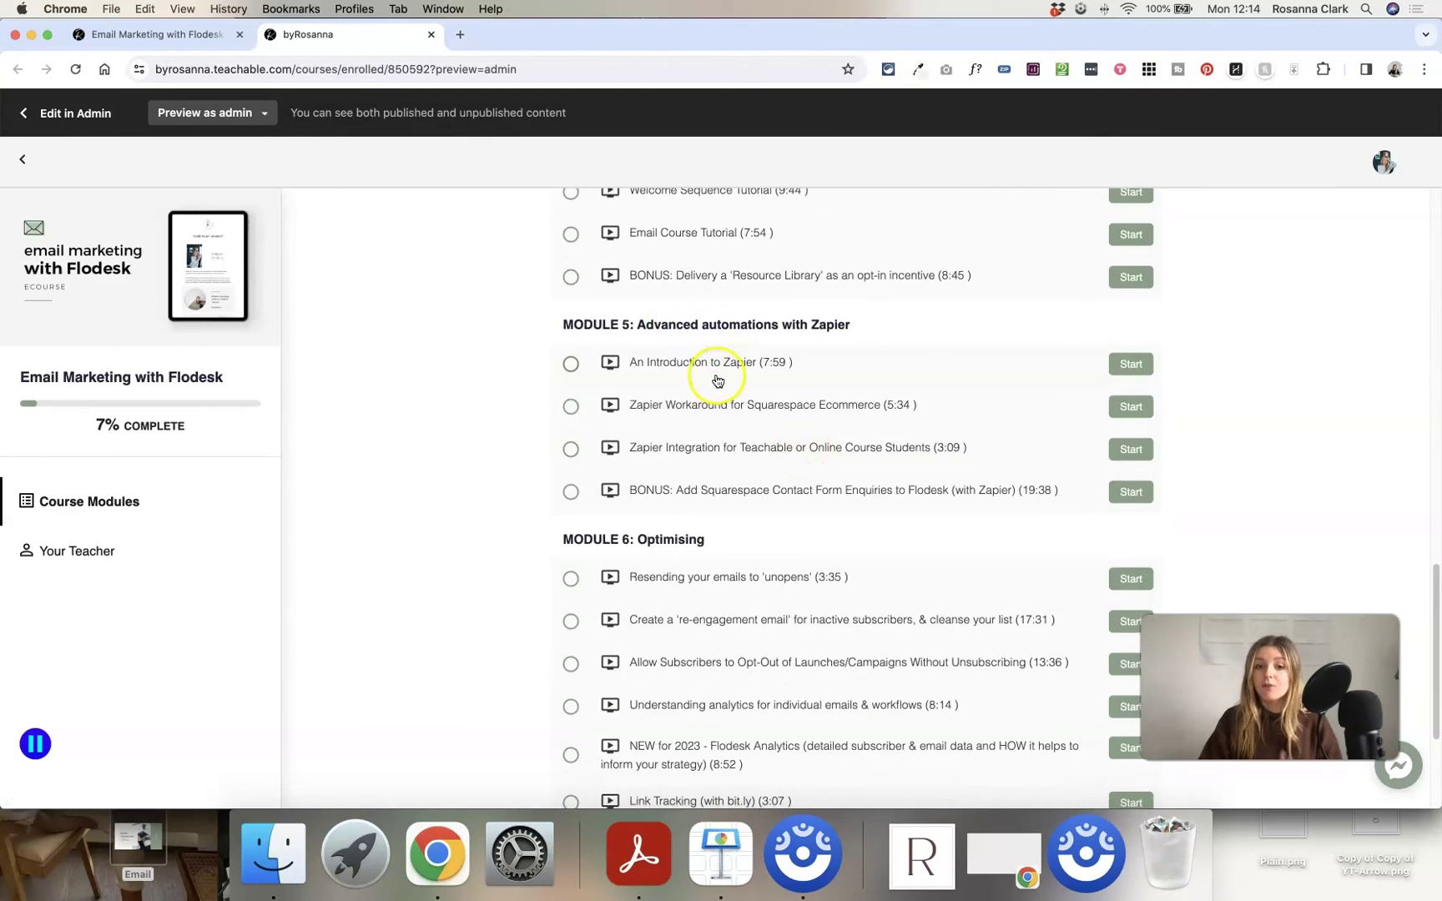
scroll(717, 380, "down", 3)
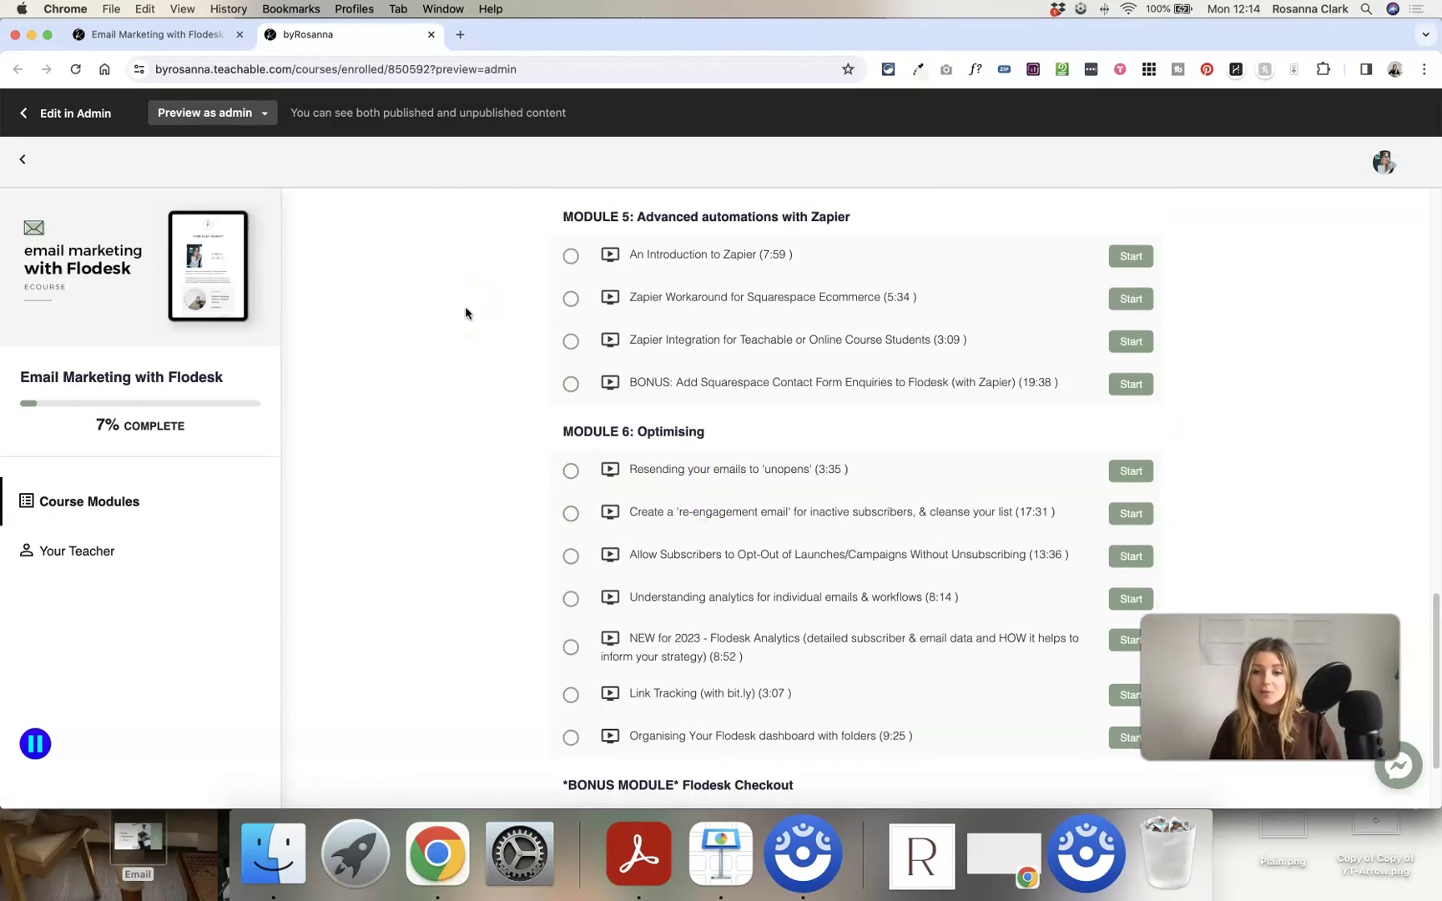
left_click(479, 272)
left_click(380, 563)
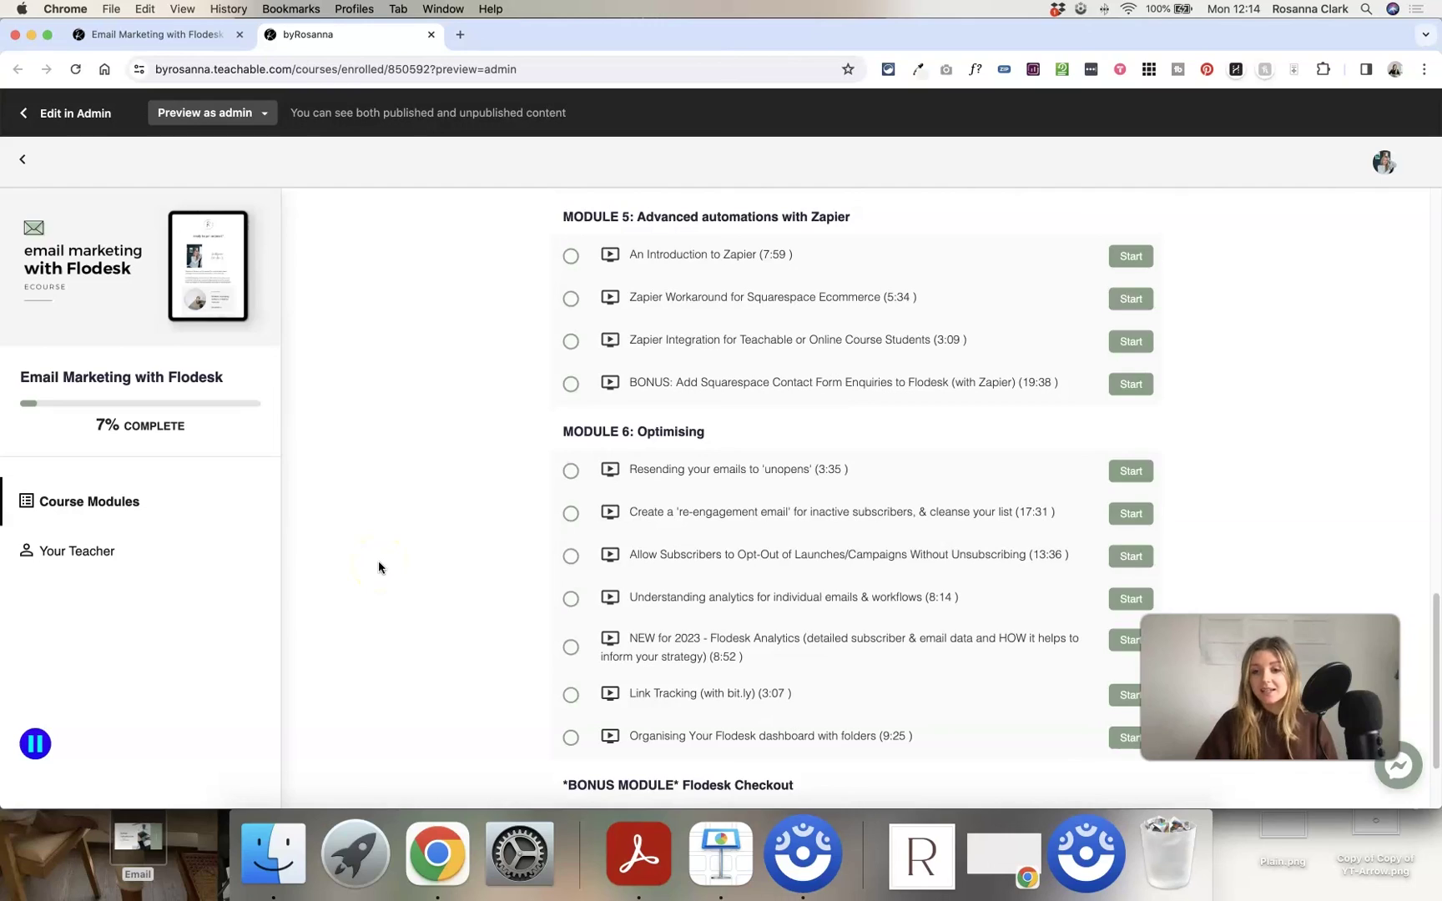